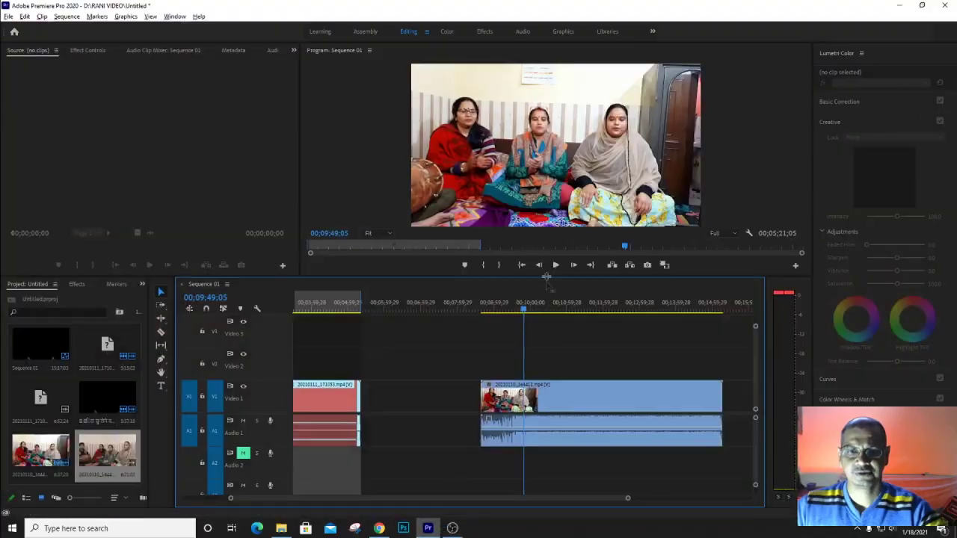
Park the playhead at 08;51;21 on the first camera's clip and zoom the timeline in around it
left_click_drag(523, 308, 488, 308)
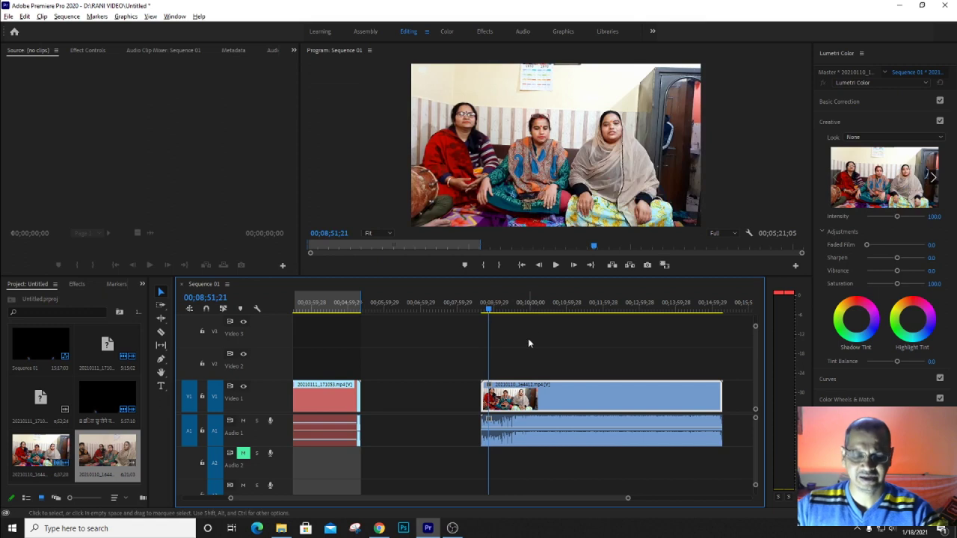
key("minus")
key("equal")
key("equal")
key("equal")
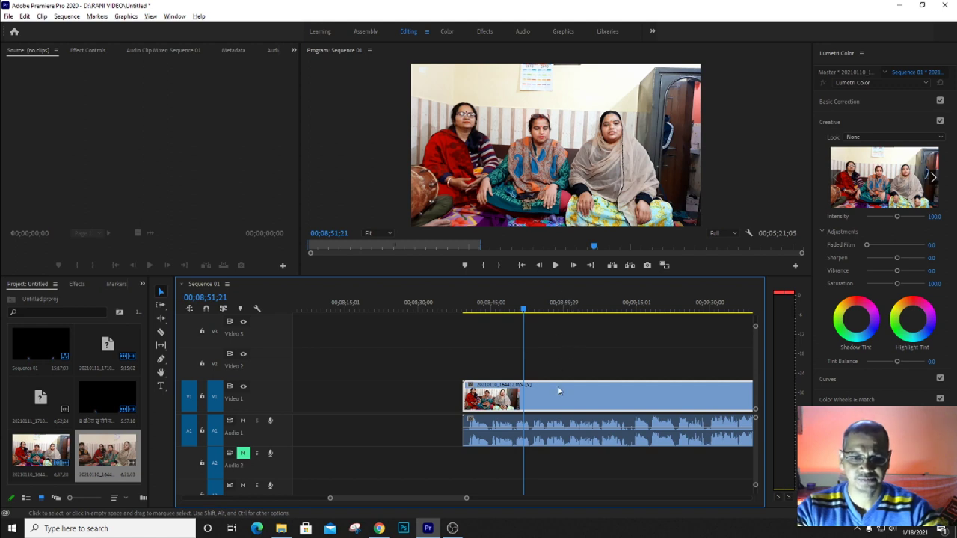
key("alt+Tab")
key("alt+Tab")
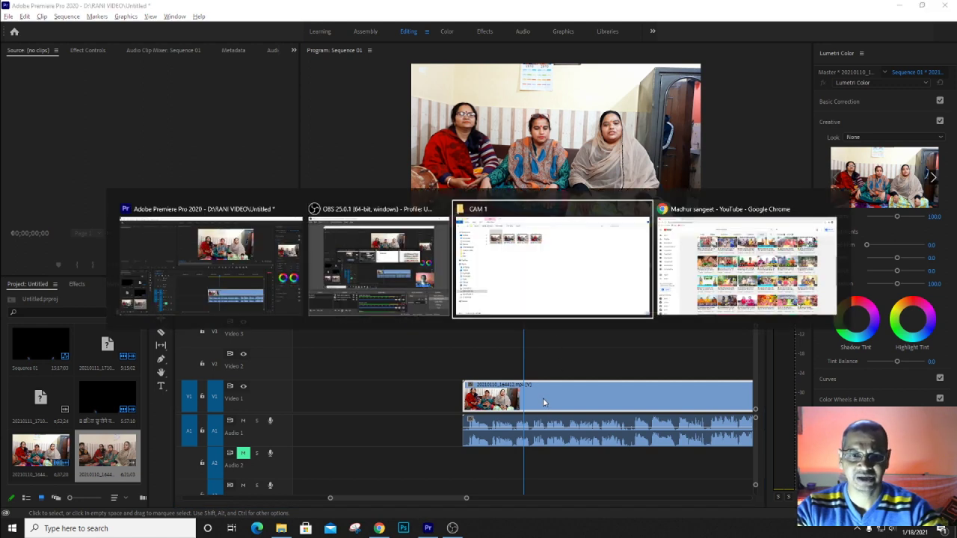
Browse from CAM 1 to the came 2 folder and play 20210110_164431 in VLC
key("alt+Up")
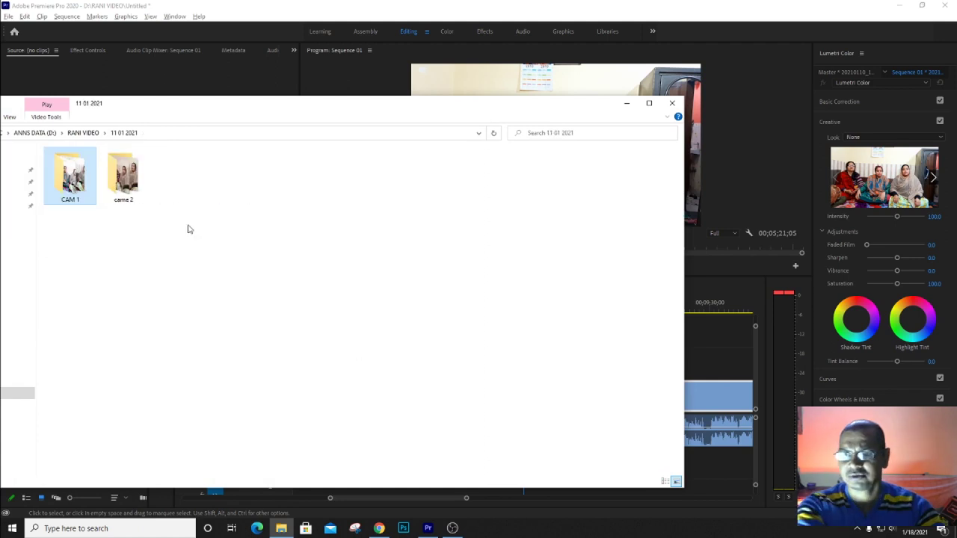
double_click(80, 191)
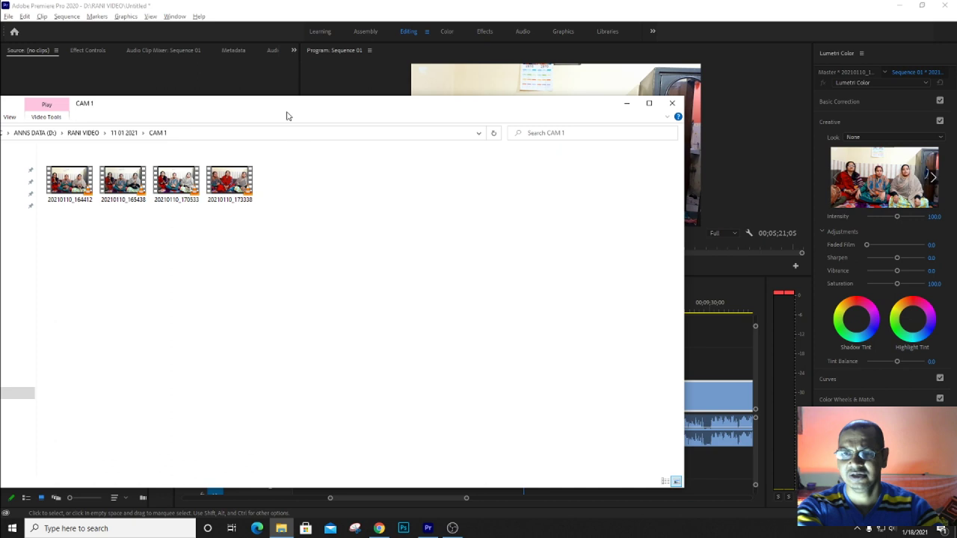
left_click_drag(302, 112, 409, 110)
key("BackSpace")
key("Right")
key("Return")
double_click(179, 193)
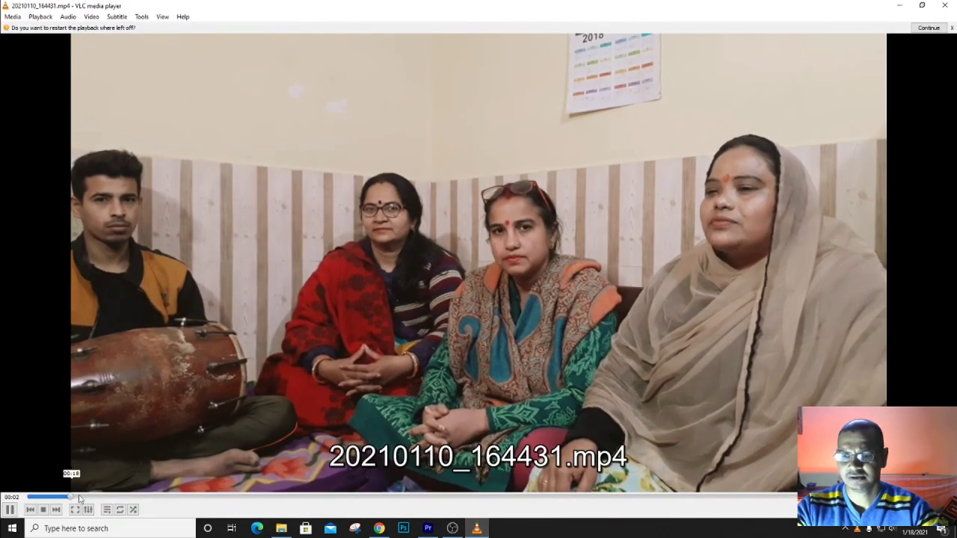
Skim 20210110_164431.mp4 at about 00:33, 01:58 and 03:00, then close VLC
left_click(105, 497)
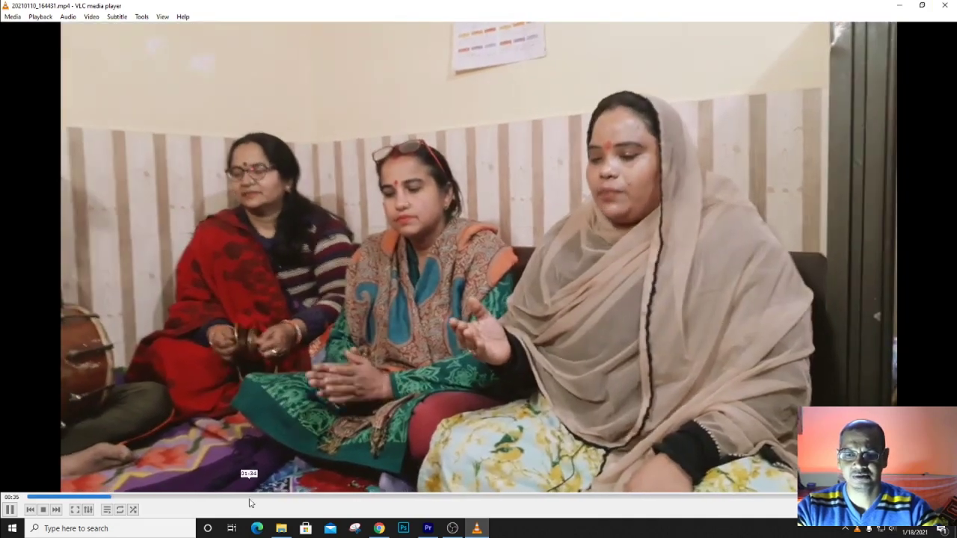
left_click(306, 497)
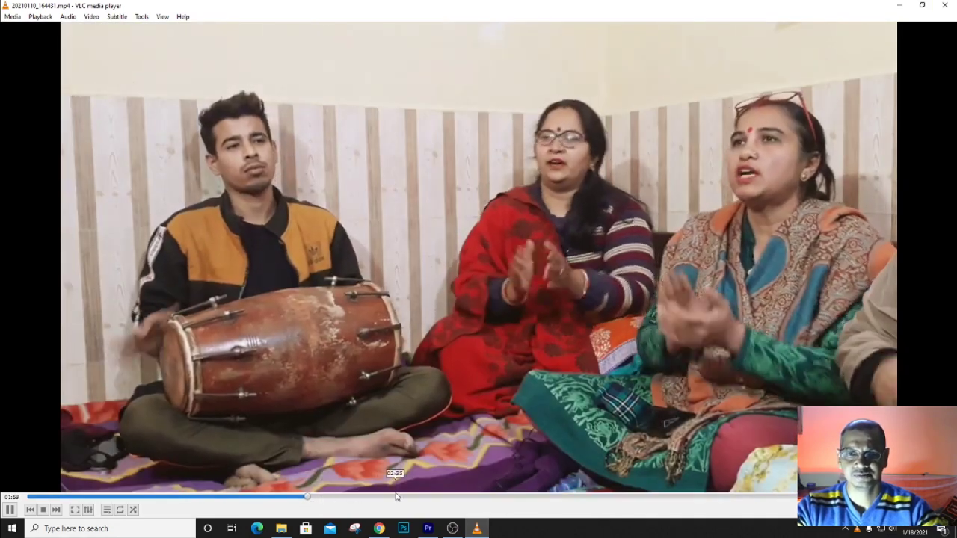
left_click(452, 497)
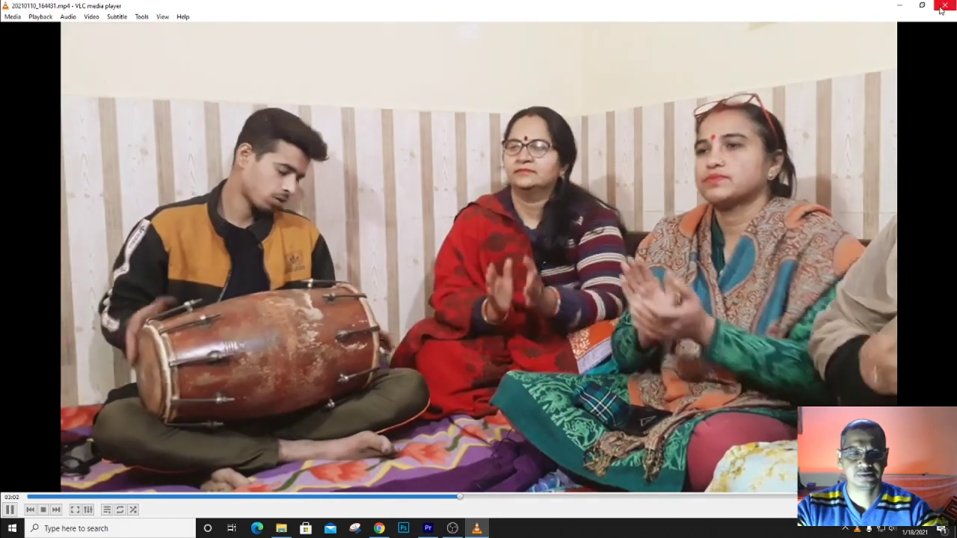
left_click(943, 6)
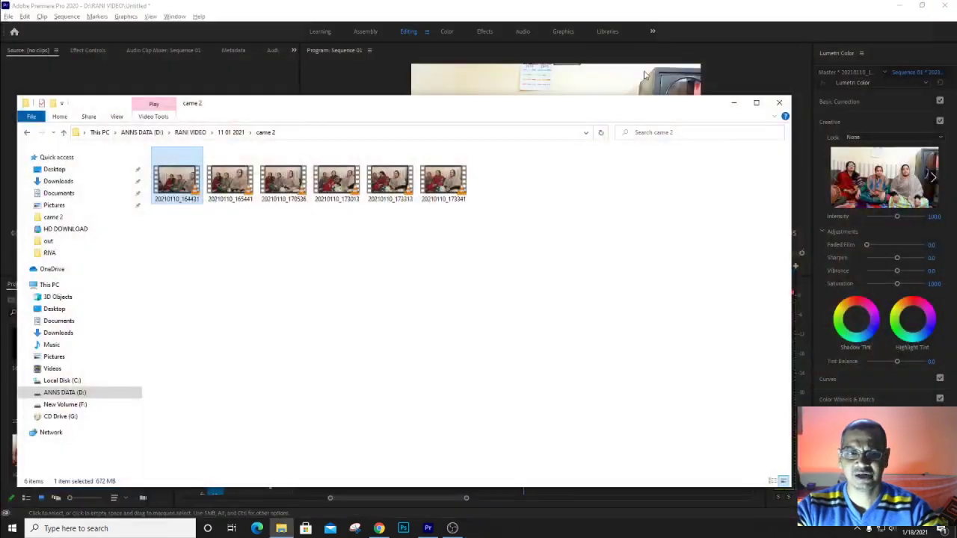
Drag 20210110_164431 from Explorer onto Video 2 above the first camera's clip
left_click_drag(568, 114, 377, 153)
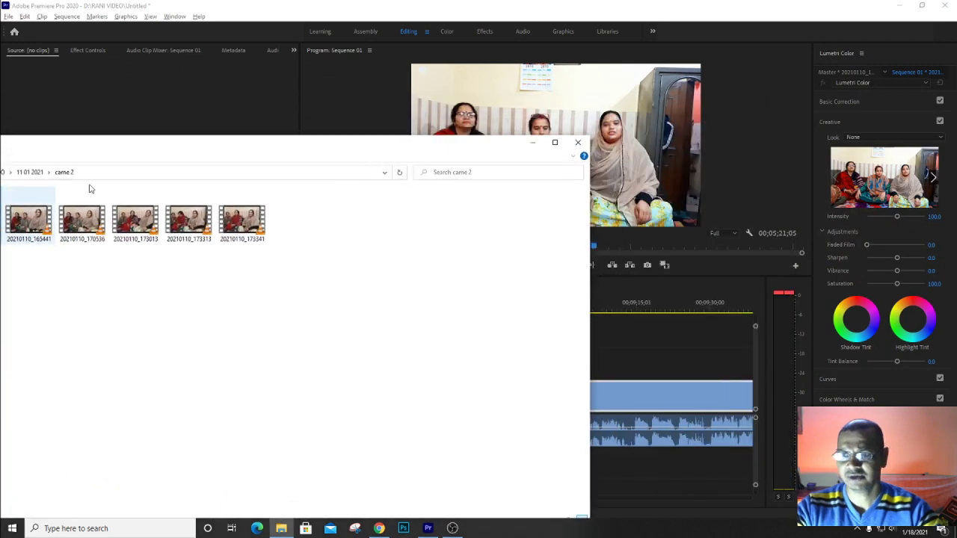
left_click_drag(96, 153, 466, 420)
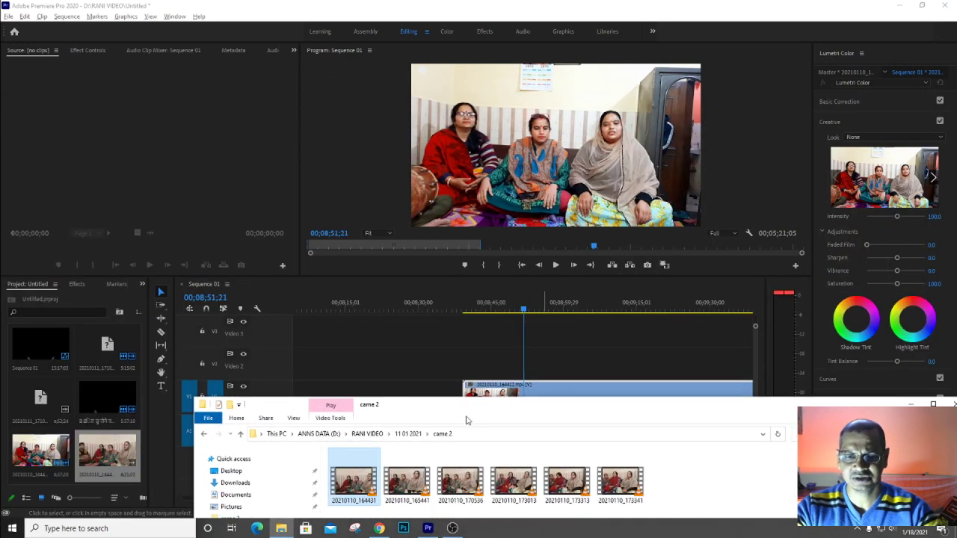
left_click_drag(357, 482, 598, 346)
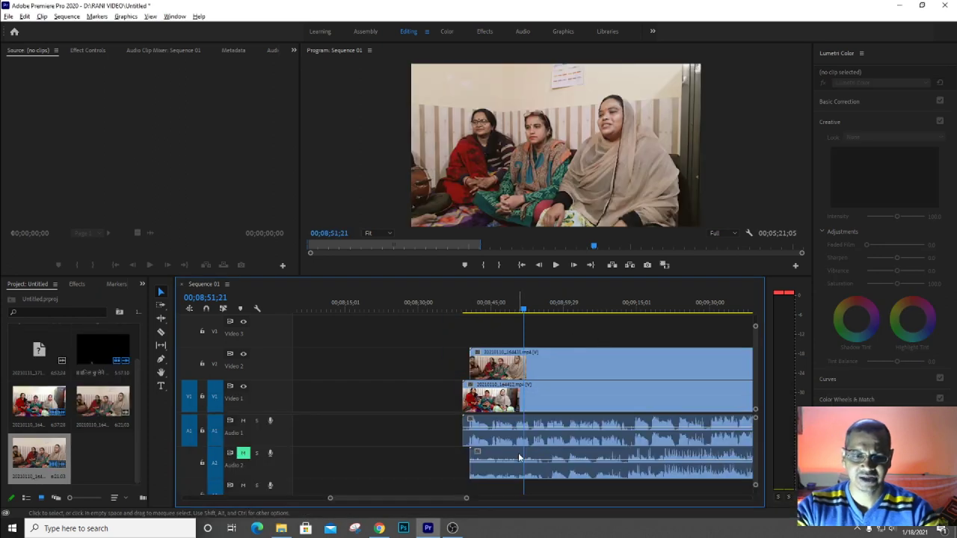
Toggle Video 2's visibility off, on and off to compare the two camera angles
key("minus")
key("minus")
key("minus")
key("equal")
left_click(596, 367)
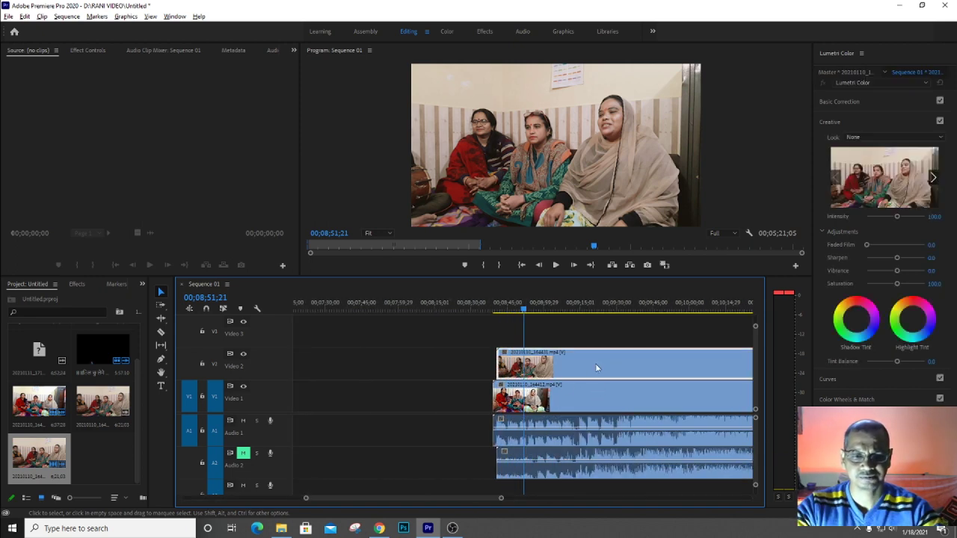
left_click(556, 404)
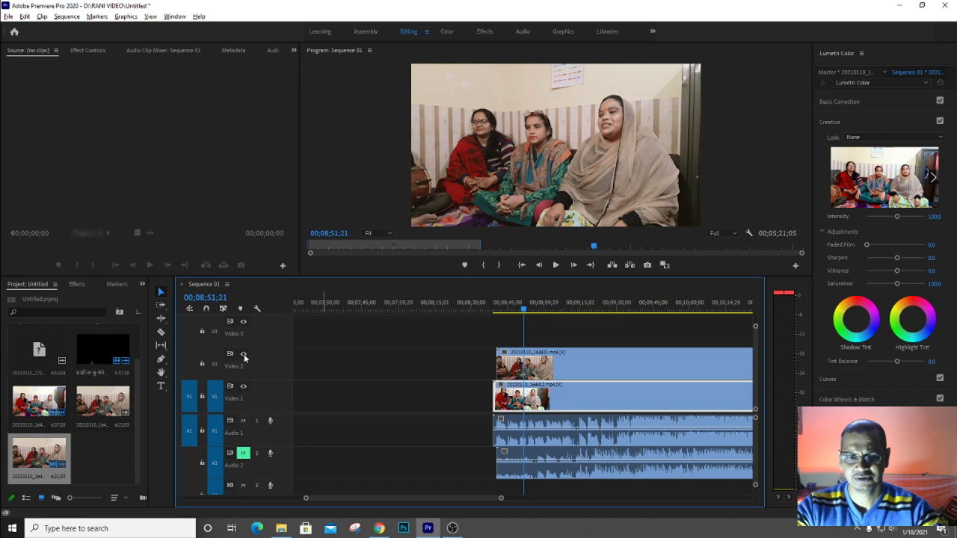
left_click(245, 355)
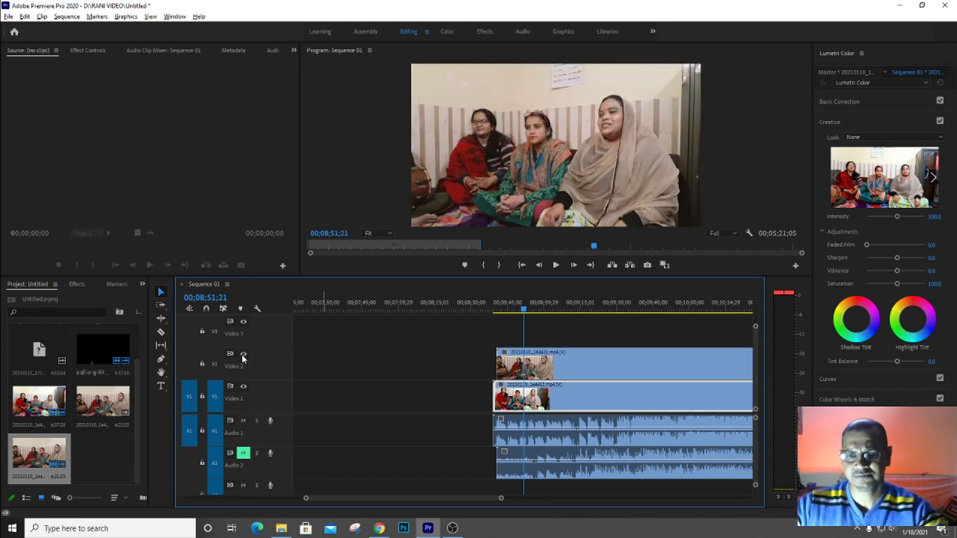
left_click(243, 356)
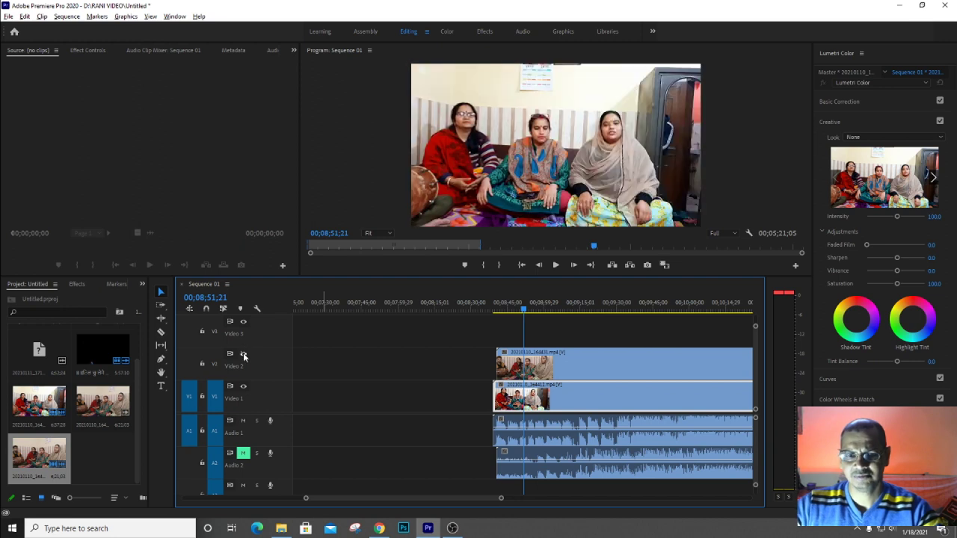
left_click(244, 357)
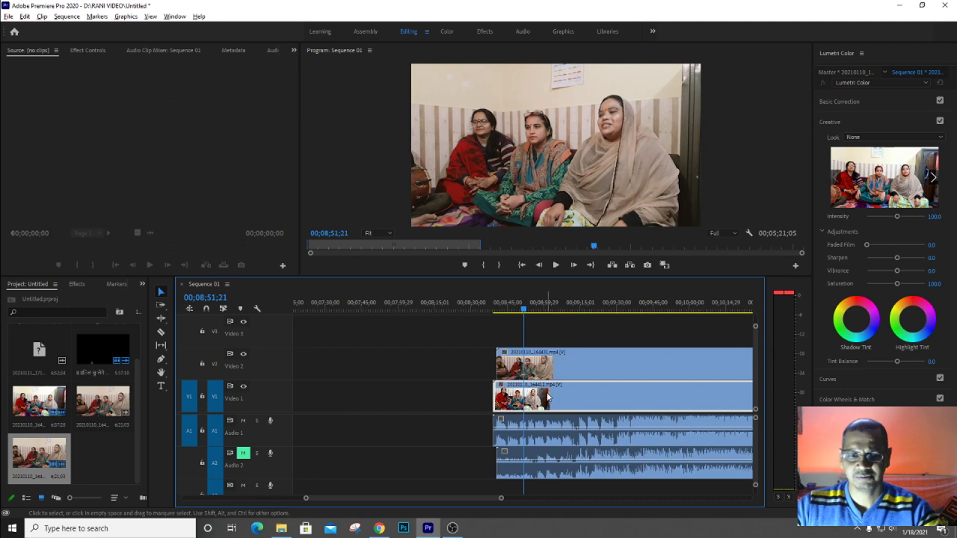
Bring the clips' start into view and park the playhead at 08;45;04
key("minus")
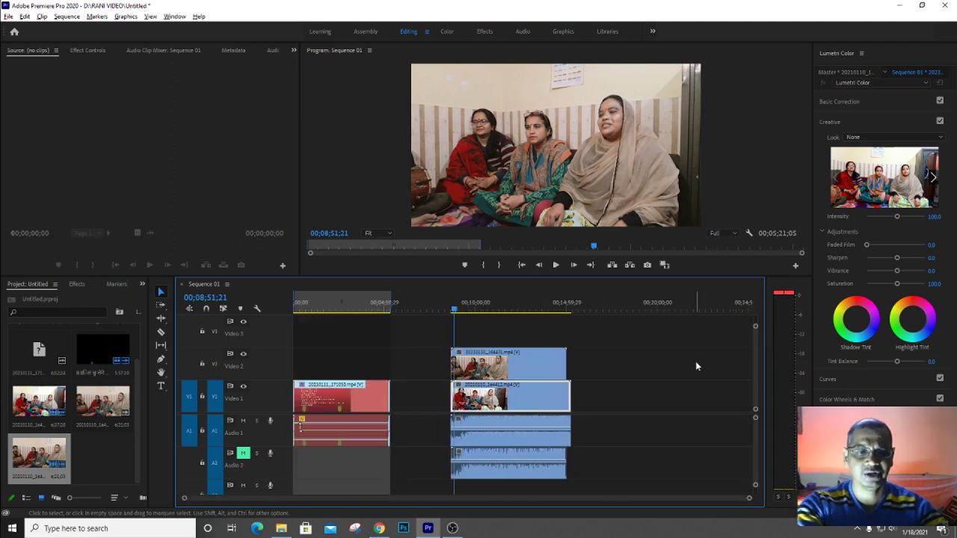
key("equal")
key("h")
mouse_move(555, 391)
left_mouse_down()
mouse_move(416, 387)
mouse_move(420, 378)
left_mouse_up()
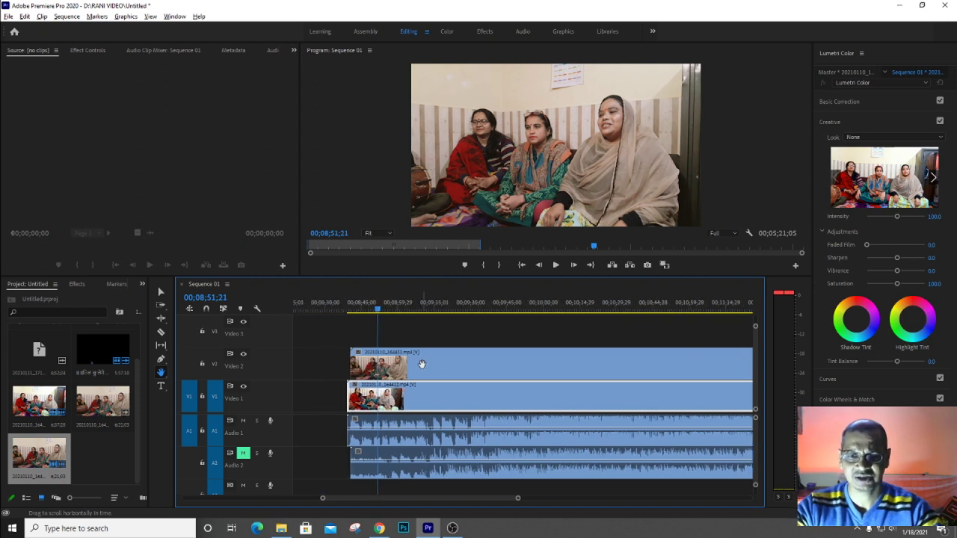
left_click(362, 304)
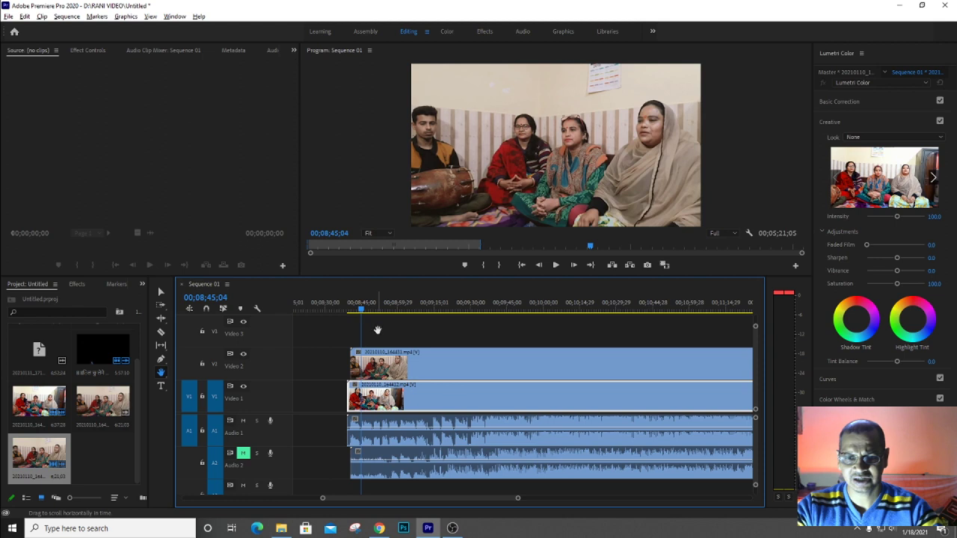
Use Track Select Forward, then marquee-select both camera clips with the Selection tool
key("a")
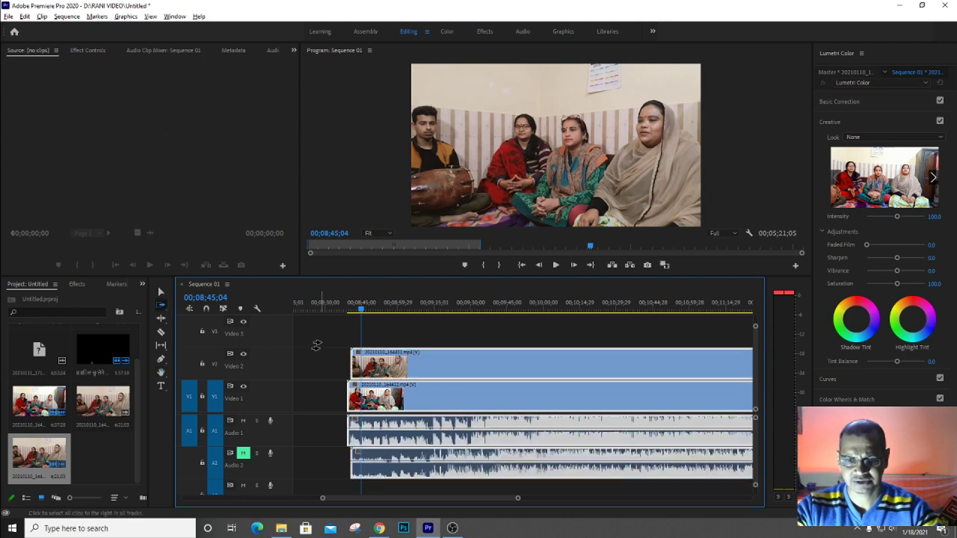
left_click_drag(316, 346, 322, 346)
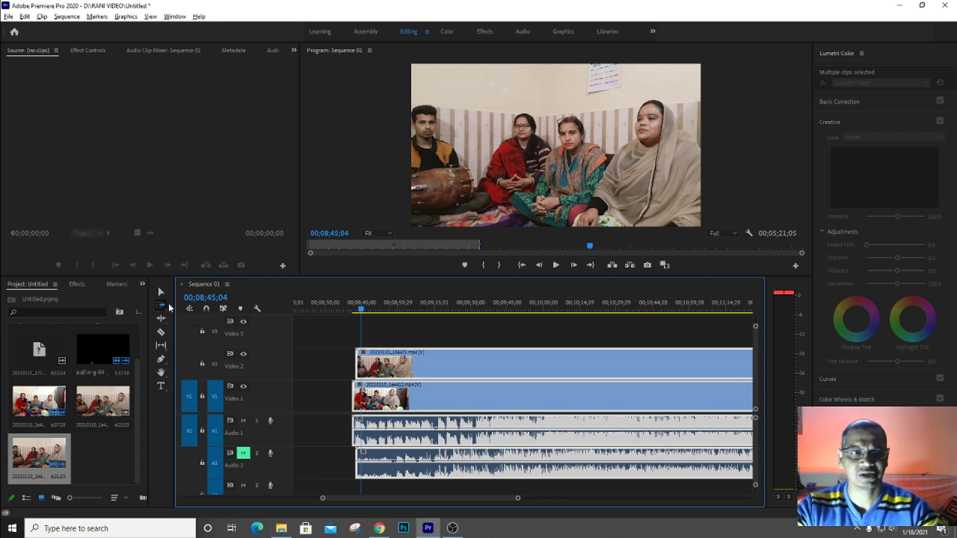
left_click(162, 309)
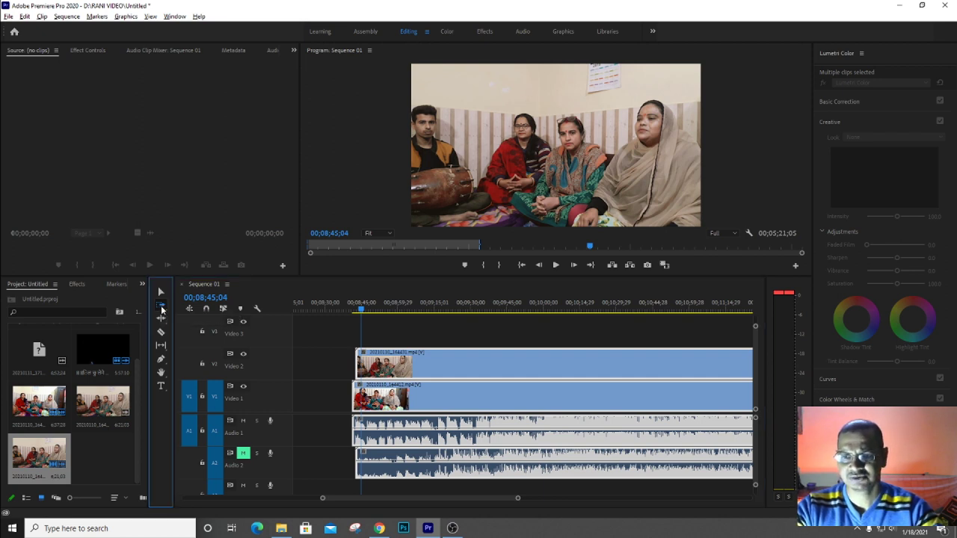
left_click(191, 304)
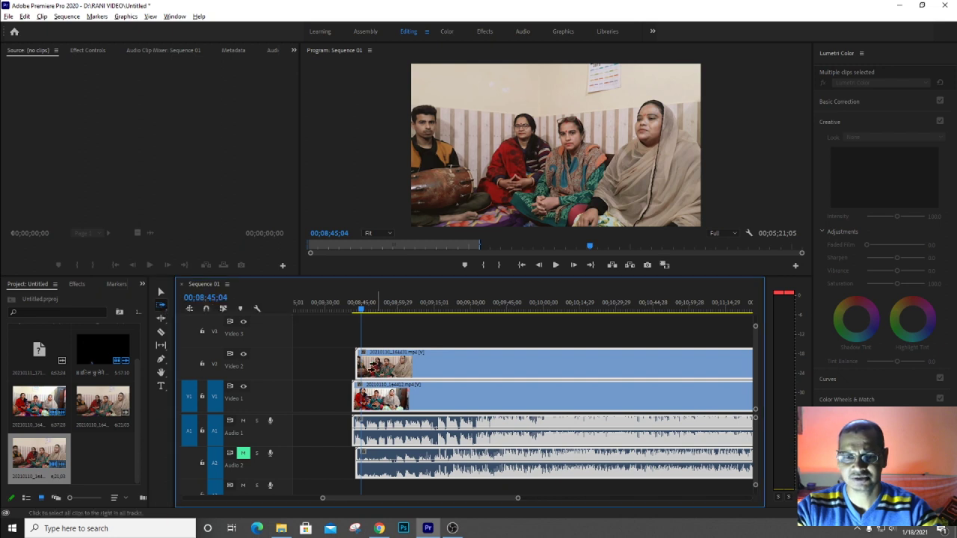
key("v")
left_click_drag(410, 334, 538, 480)
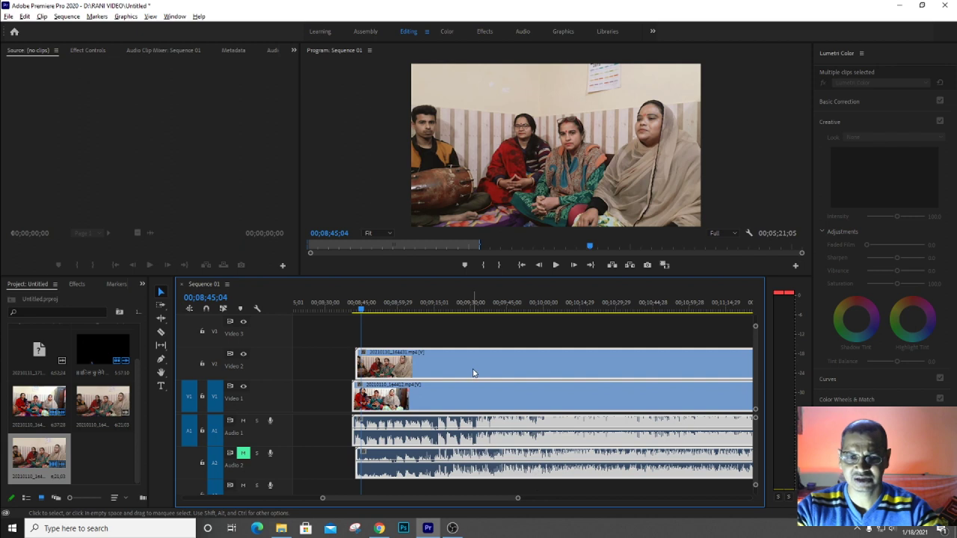
Synchronize the two selected clips by Audio using Track Channel 1
right_click(473, 372)
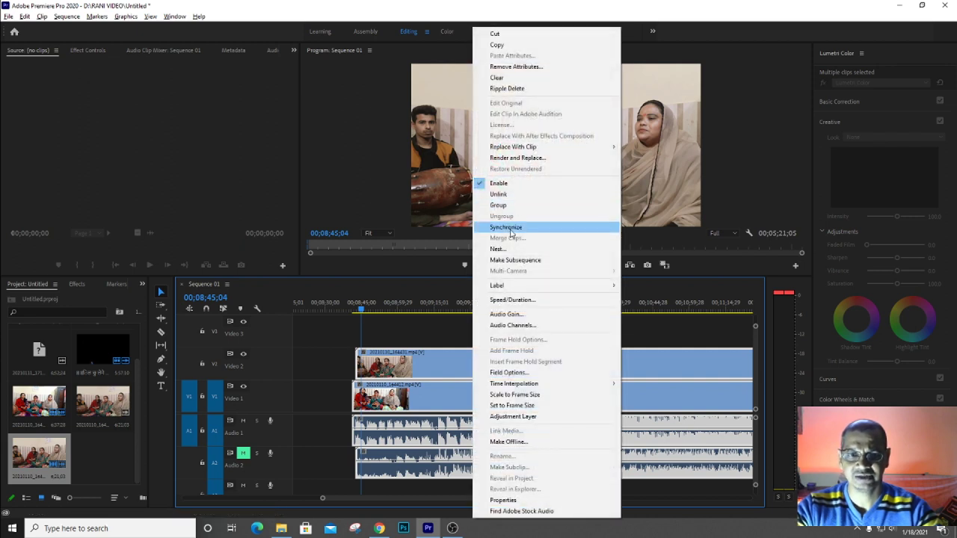
left_click(510, 234)
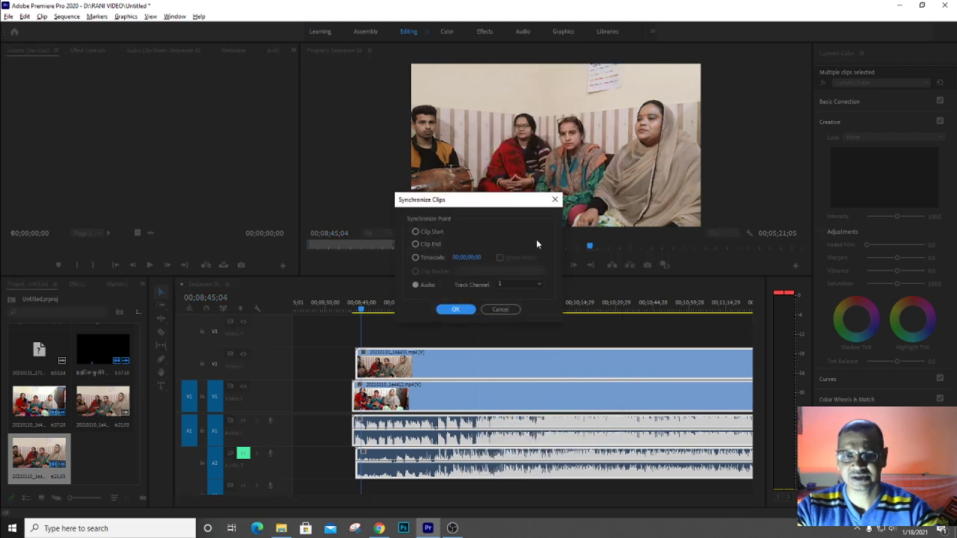
left_click(419, 233)
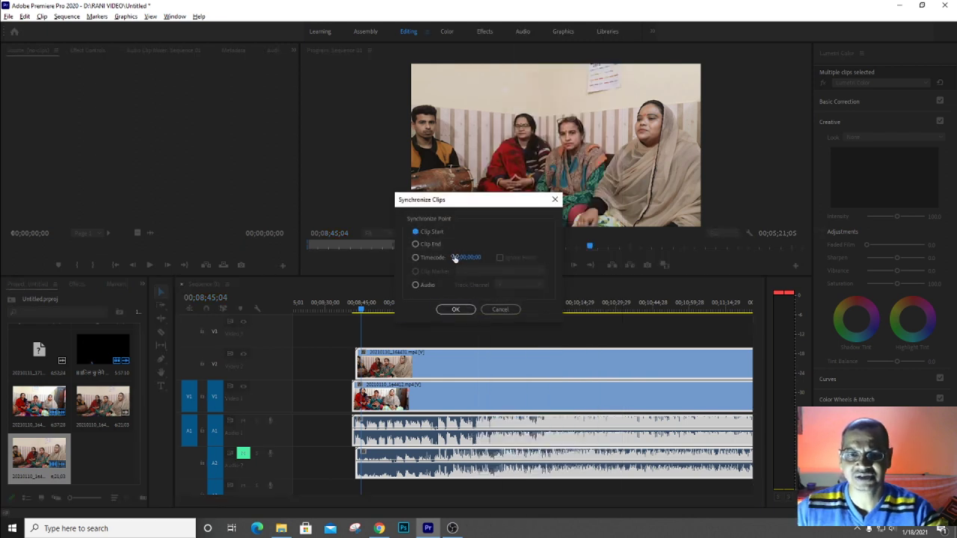
left_click(415, 285)
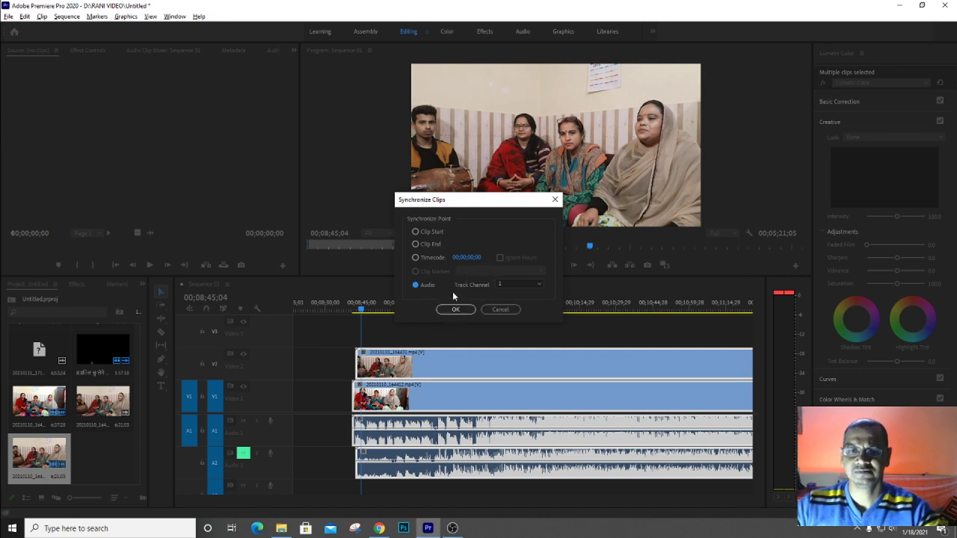
left_click(534, 285)
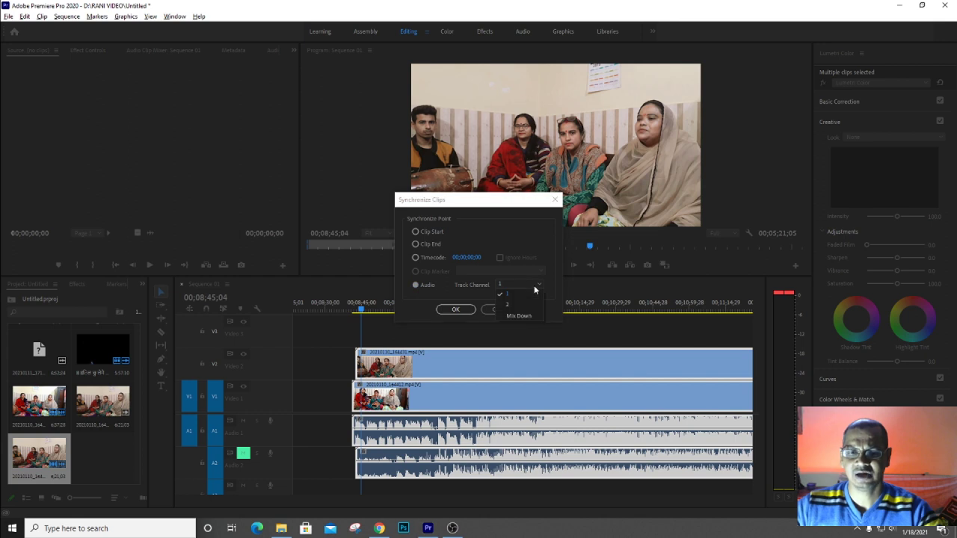
left_click(511, 293)
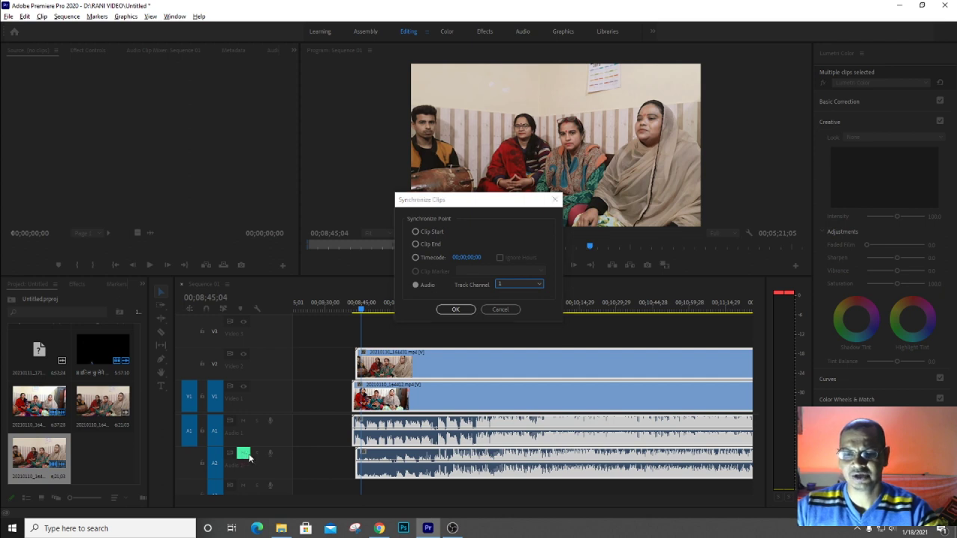
left_click(456, 310)
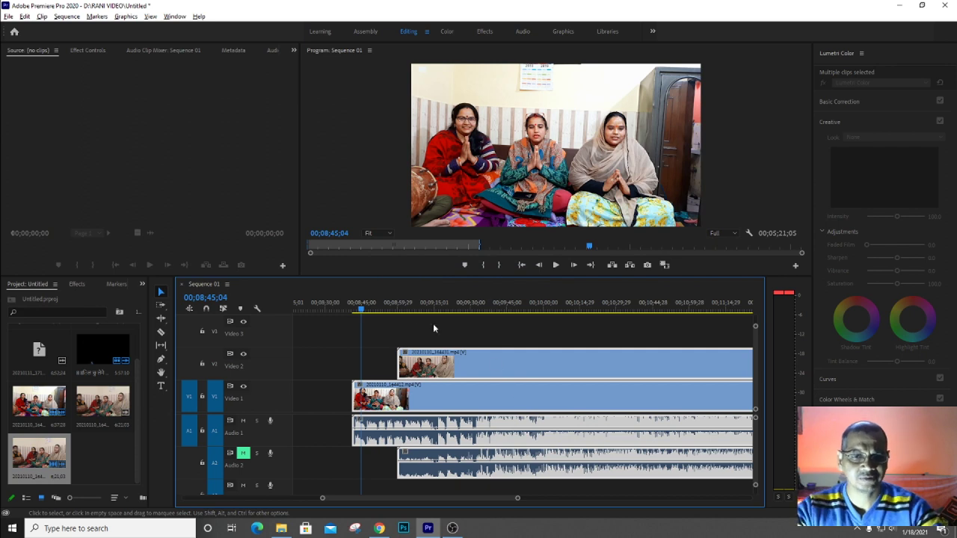
Scrub to 09;05;21 and play backward to check the clips' sync
left_click_drag(408, 306, 411, 307)
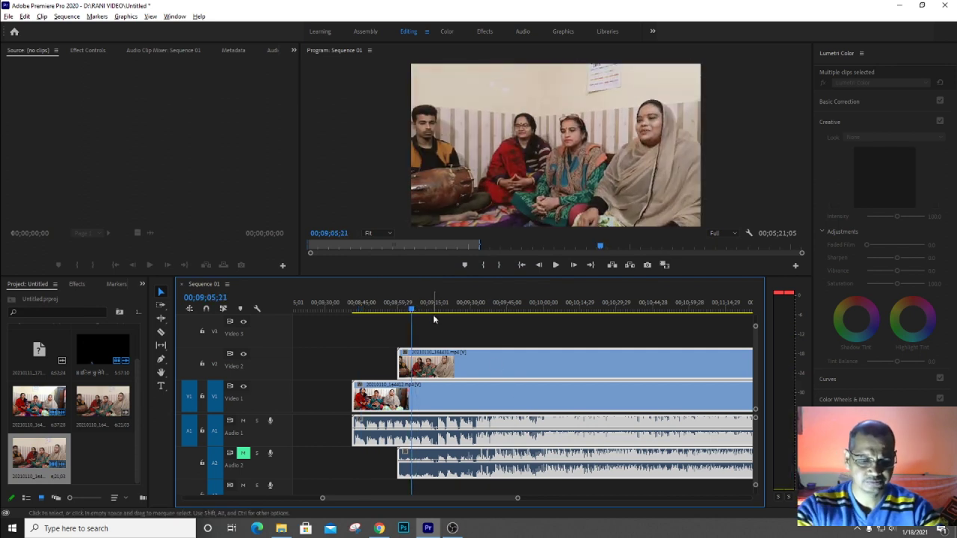
scroll(426, 317, "up", 3)
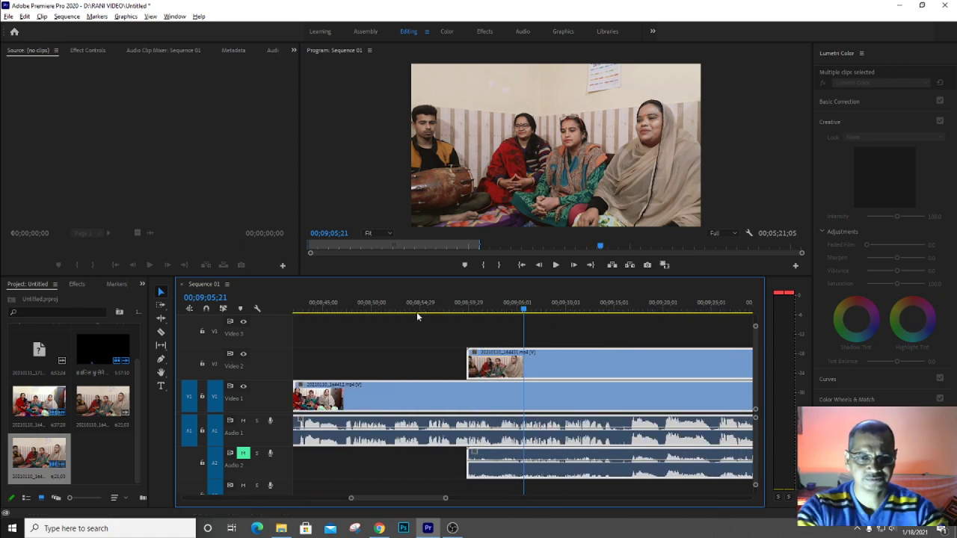
key("j")
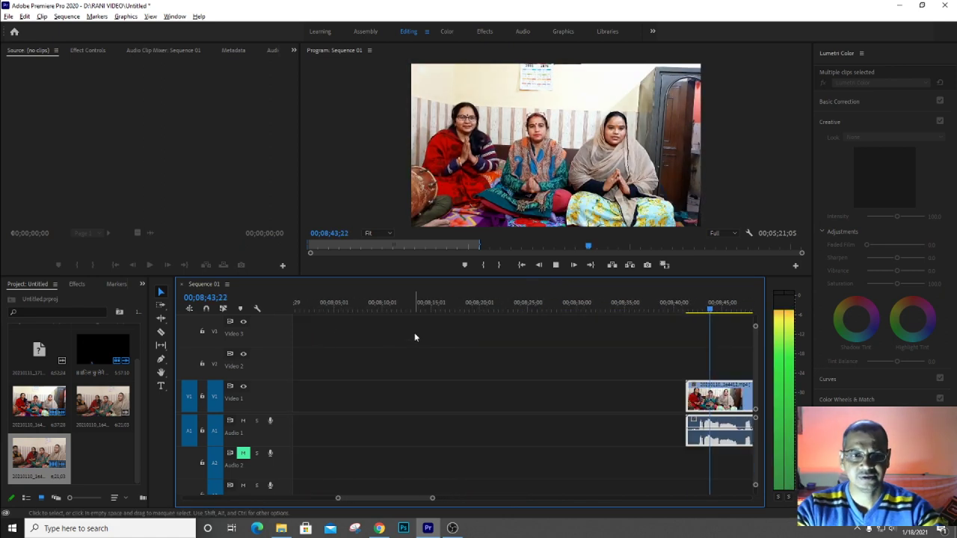
key("space")
key("h")
left_click_drag(683, 359, 343, 360)
Split Video 1 and Audio 1 just before the clips' start and delete the short opening piece
key("a")
left_click(364, 308)
key("Left")
key("Left")
key("Left")
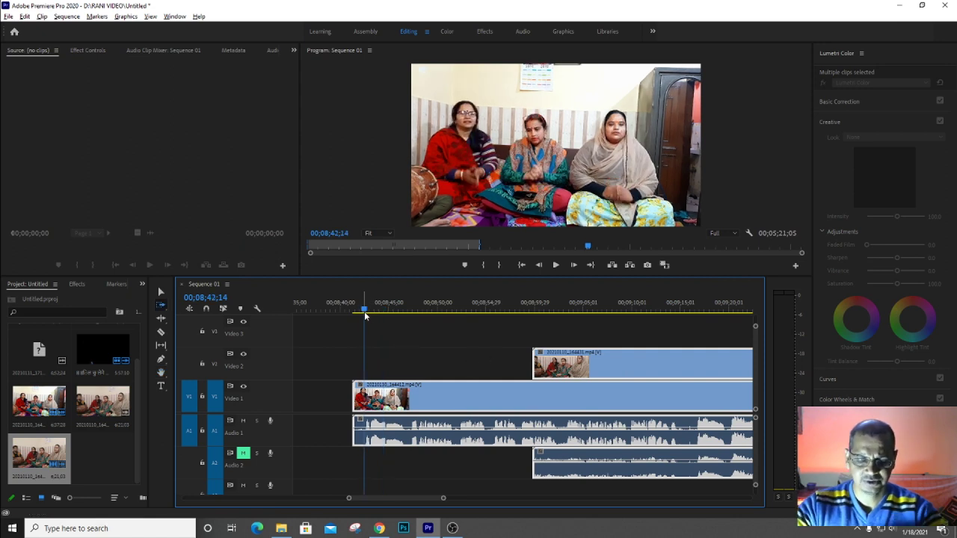
key("ctrl+k")
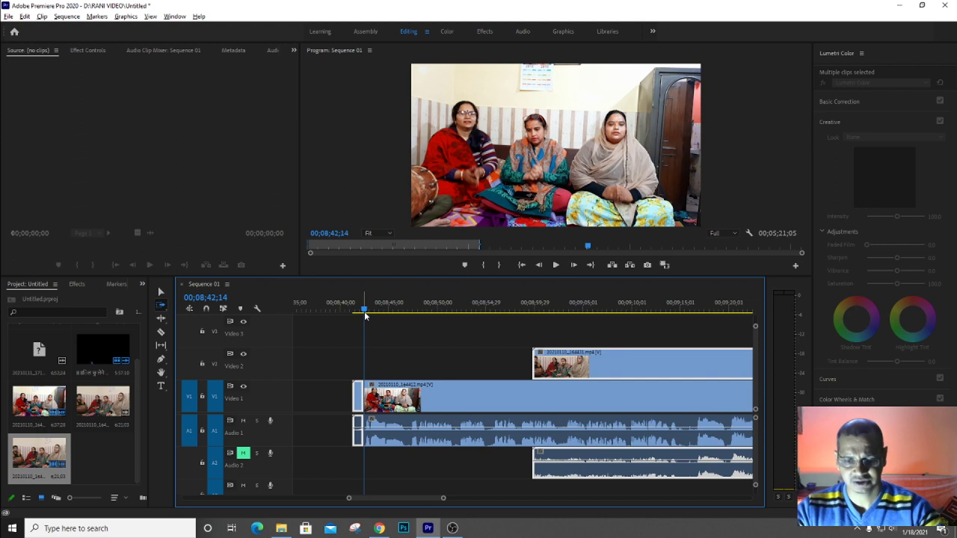
key("Delete")
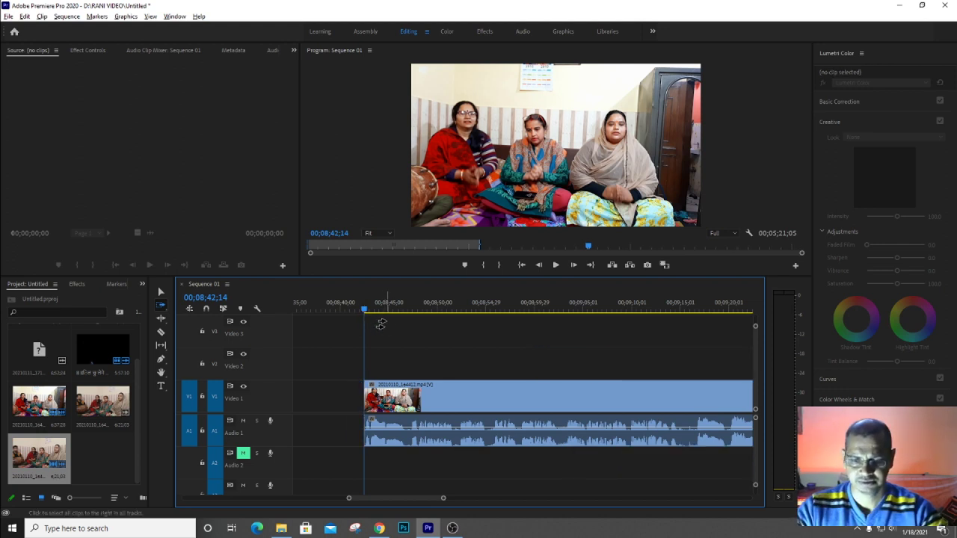
key("ctrl+z")
key("v")
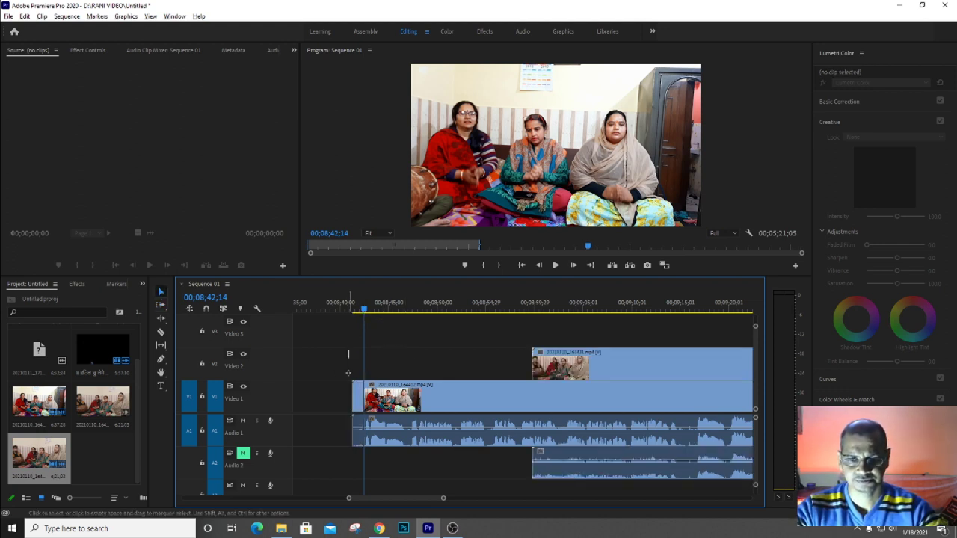
left_click(359, 452)
key("Delete")
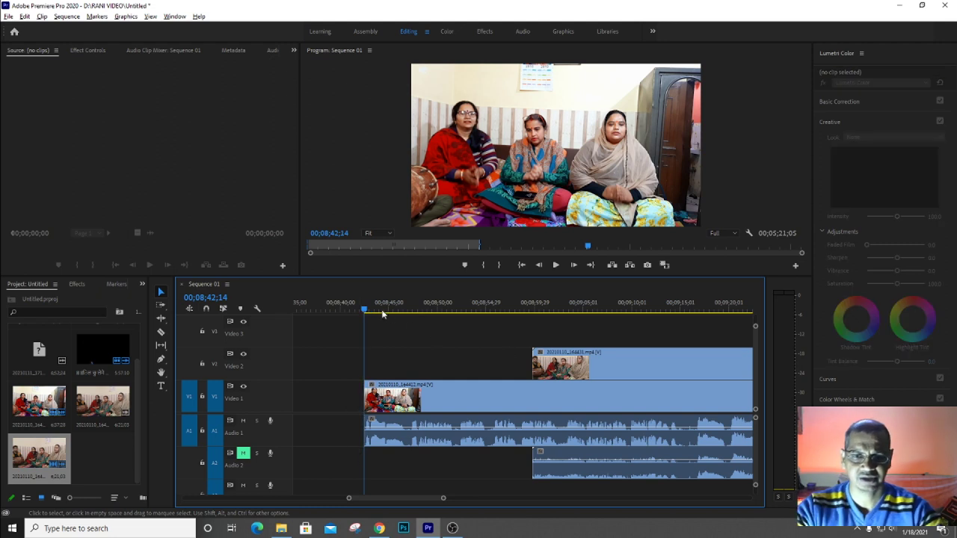
Play back the trimmed sequence and move the playhead to 00;10;13;06
key("space")
key("minus")
key("minus")
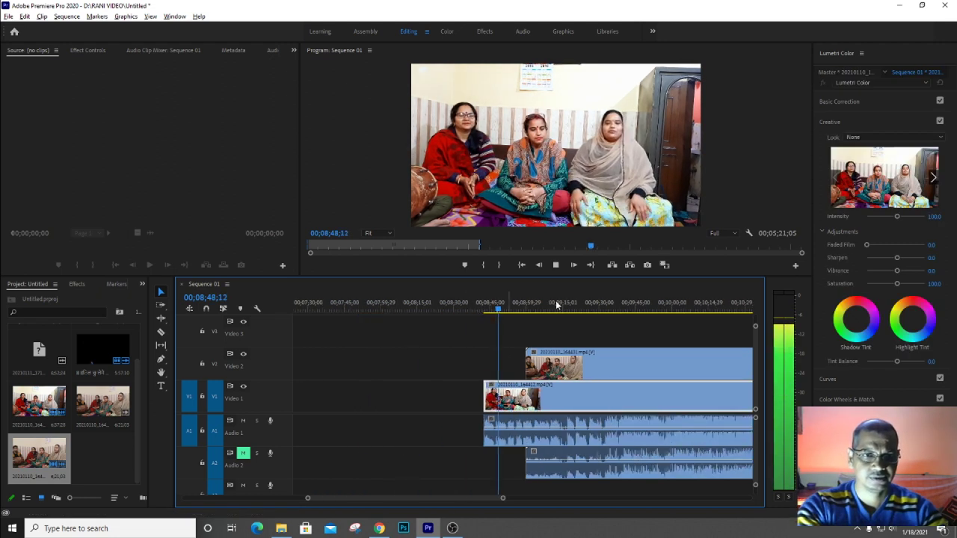
key("equal")
key("equal")
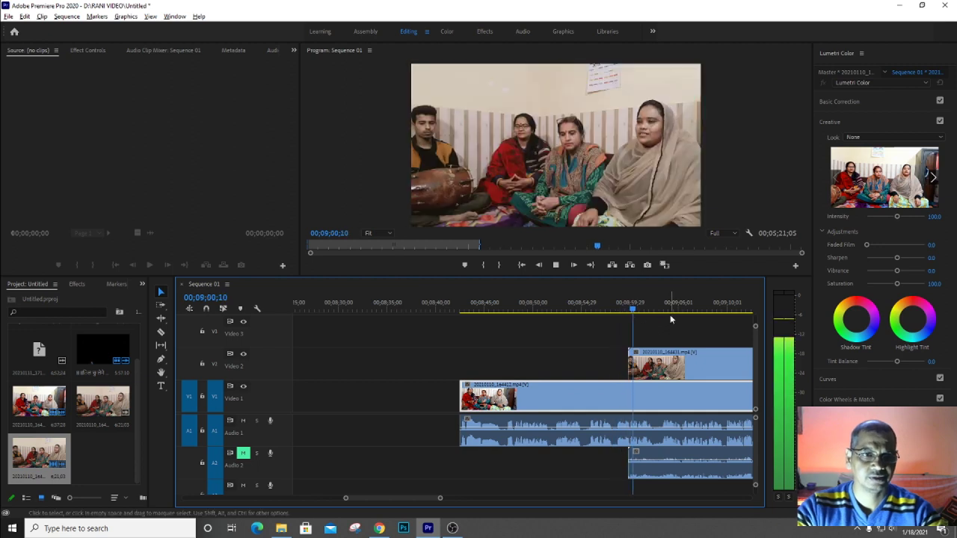
key("space")
key("minus")
key("minus")
key("minus")
key("minus")
key("equal")
left_click(573, 303)
key("minus")
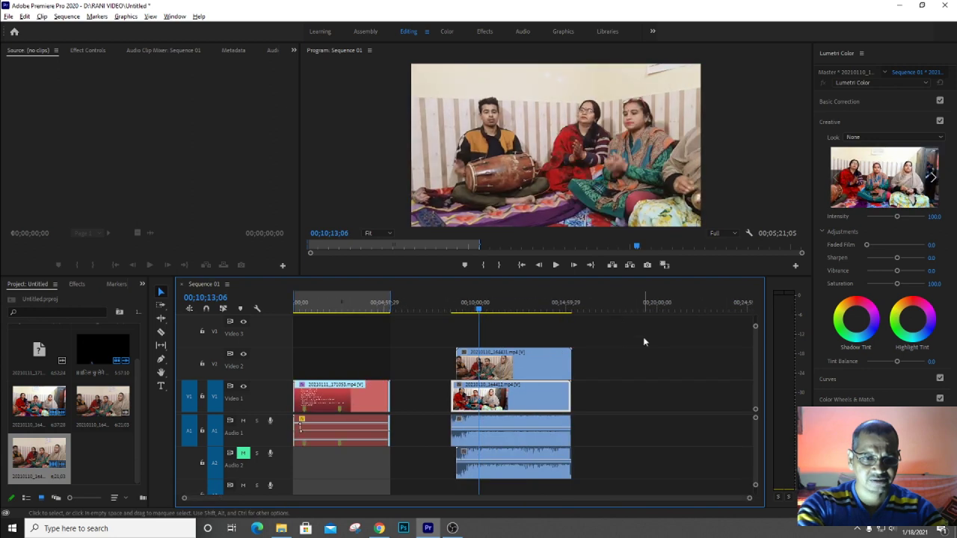
key("equal")
key("h")
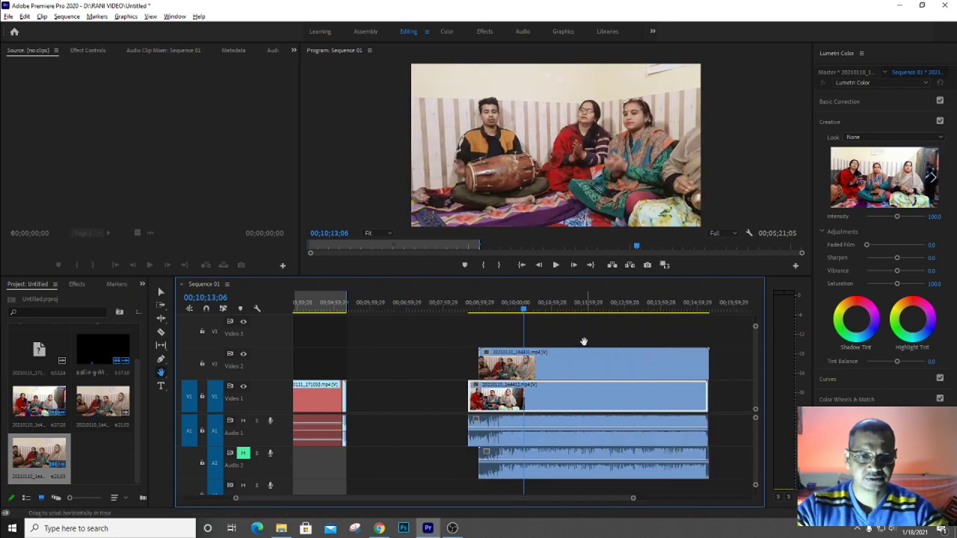
left_click_drag(584, 341, 501, 340)
Enlarge the timeline and monitor panels and close the Lumetri Color panel
key("a")
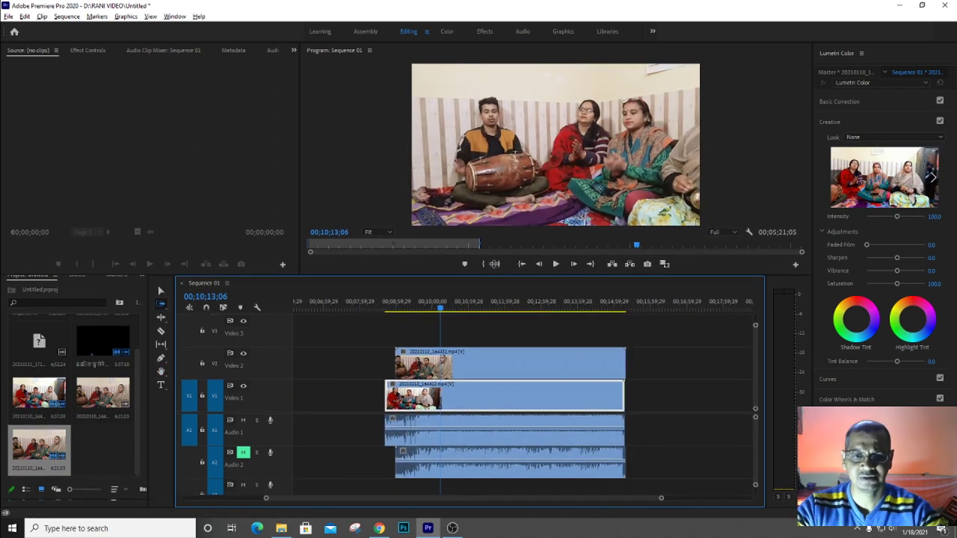
left_click_drag(496, 275, 497, 256)
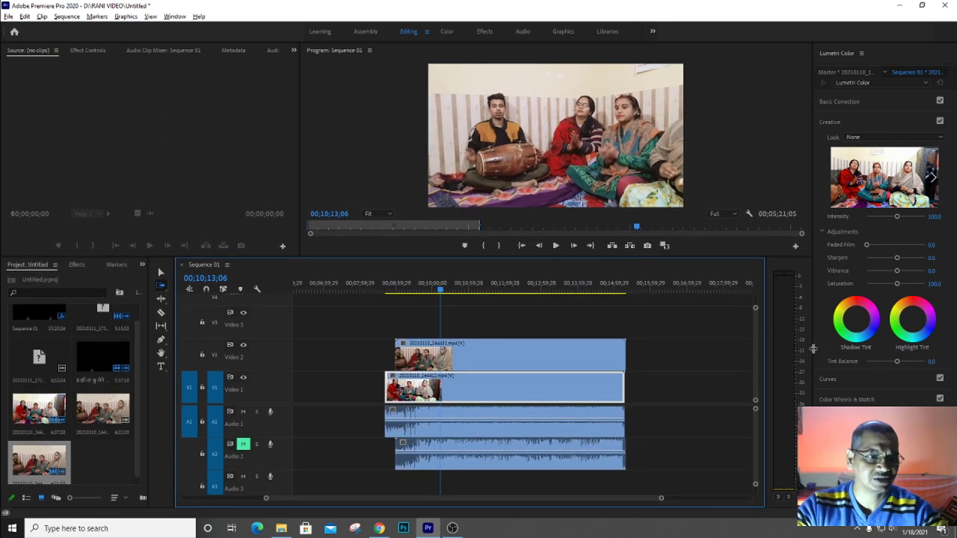
left_click_drag(812, 346, 843, 346)
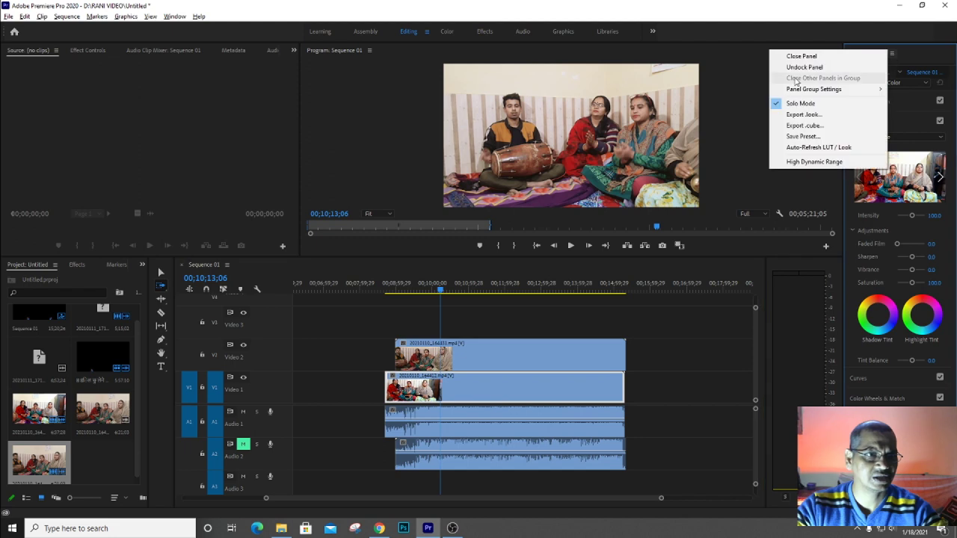
left_click(801, 56)
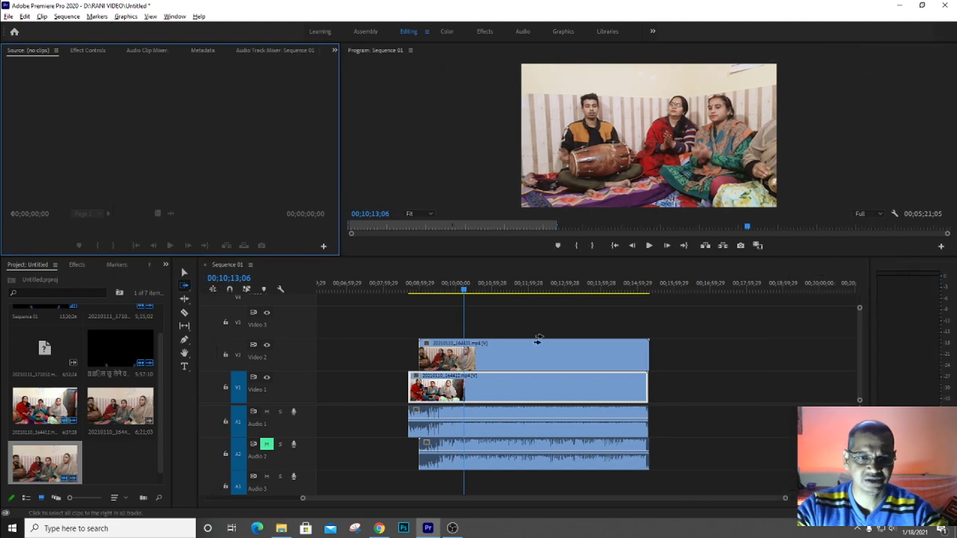
left_click(501, 290)
Review playback from 00;09;00;04, then hide Video 2 and play the Video 1 angle alone
key("equal")
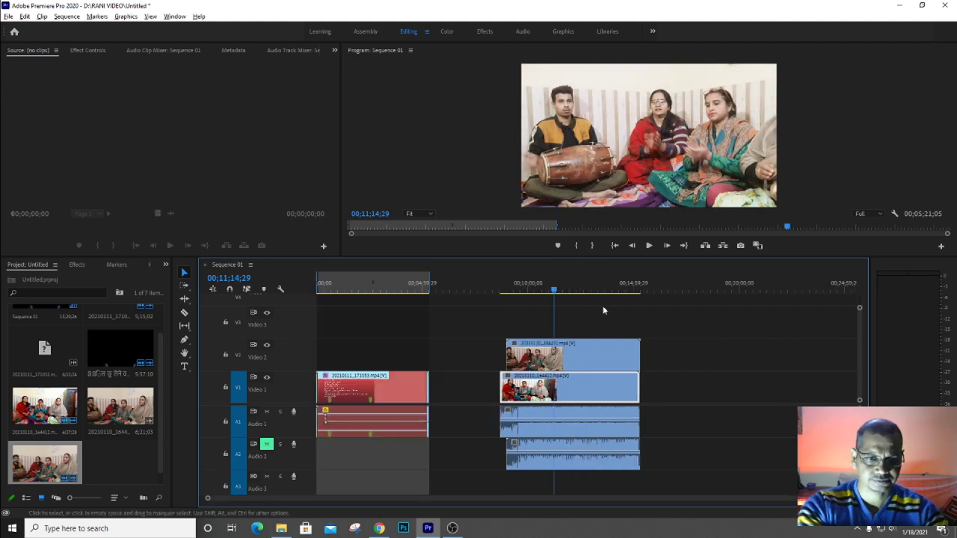
left_click(386, 293)
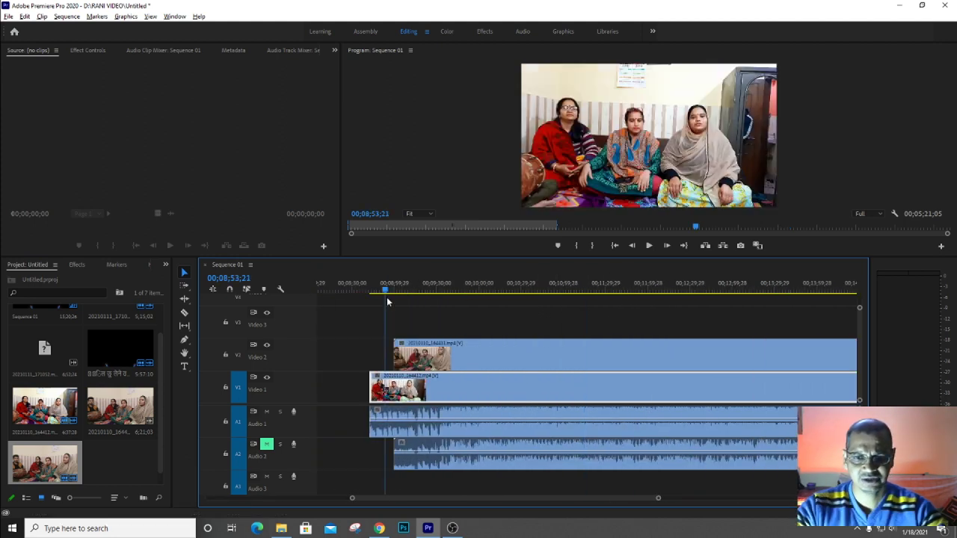
key("space")
left_click(433, 286)
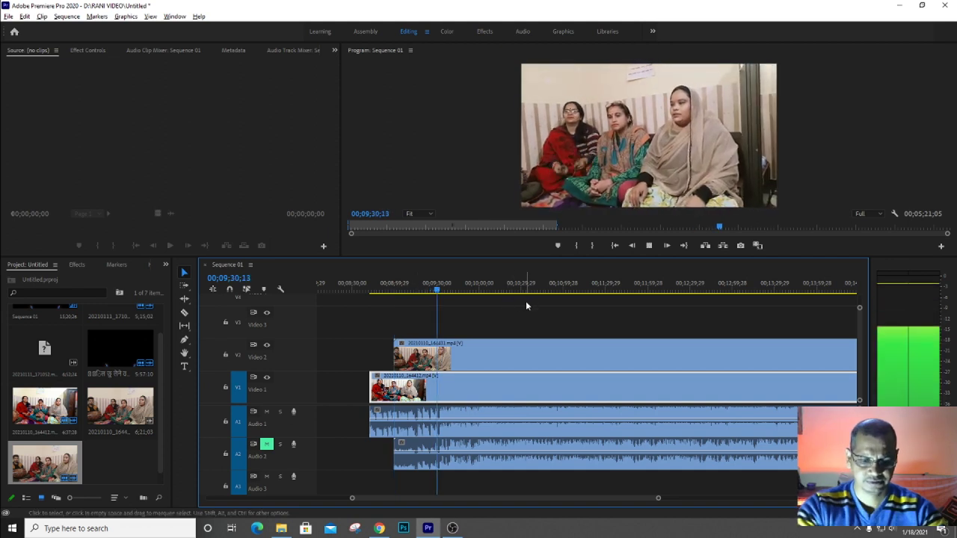
key("minus")
key("equal")
key("equal")
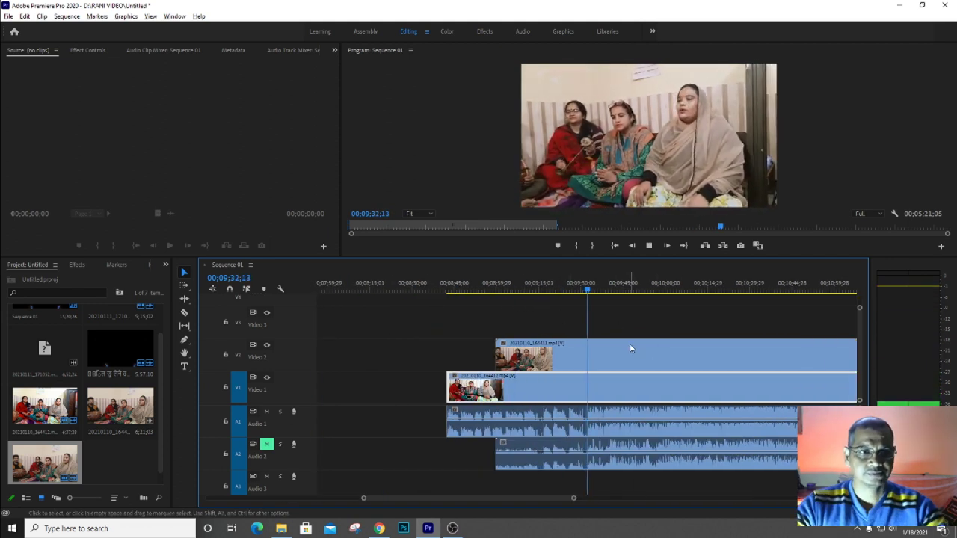
left_click(607, 286)
key("space")
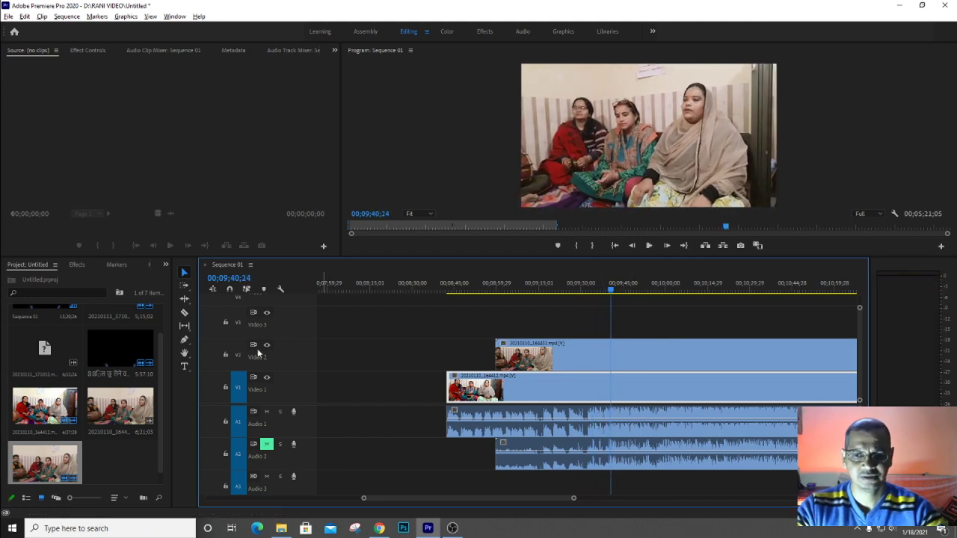
left_click(267, 345)
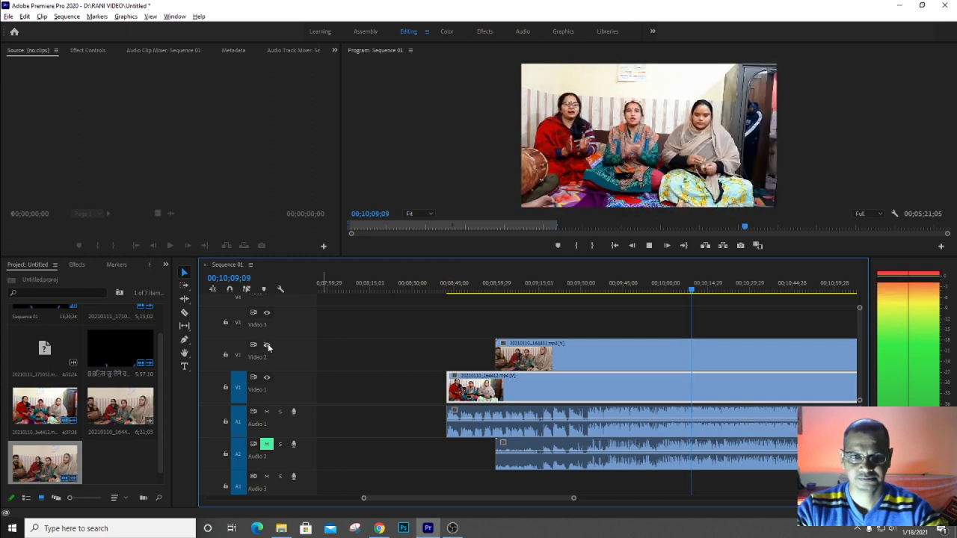
key("space")
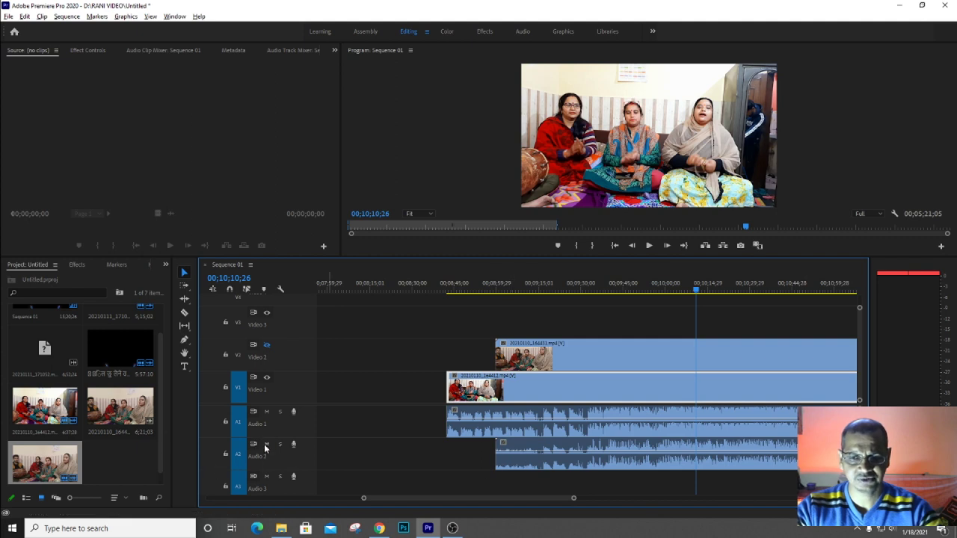
Delete the second camera's Audio 2 clip and play back the cutaway section
left_click(574, 466)
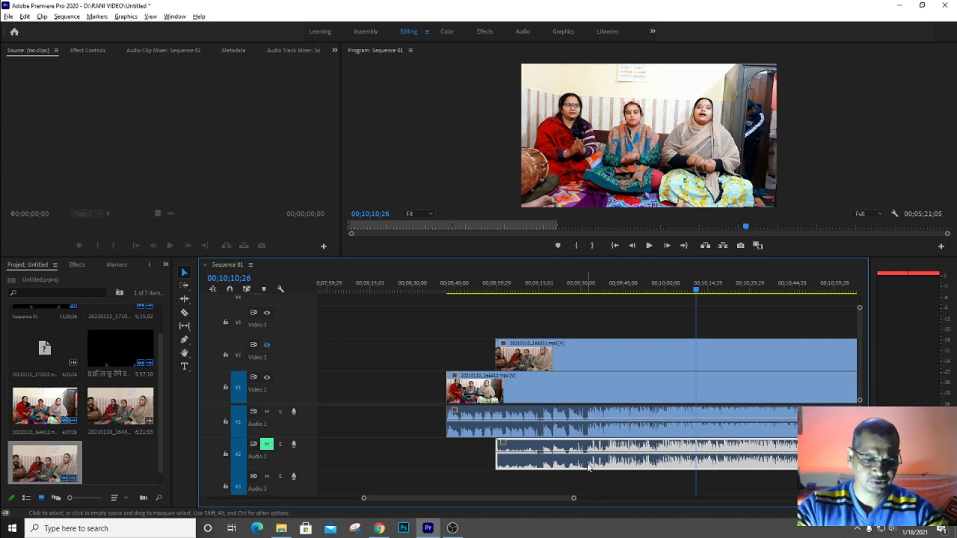
key("Delete")
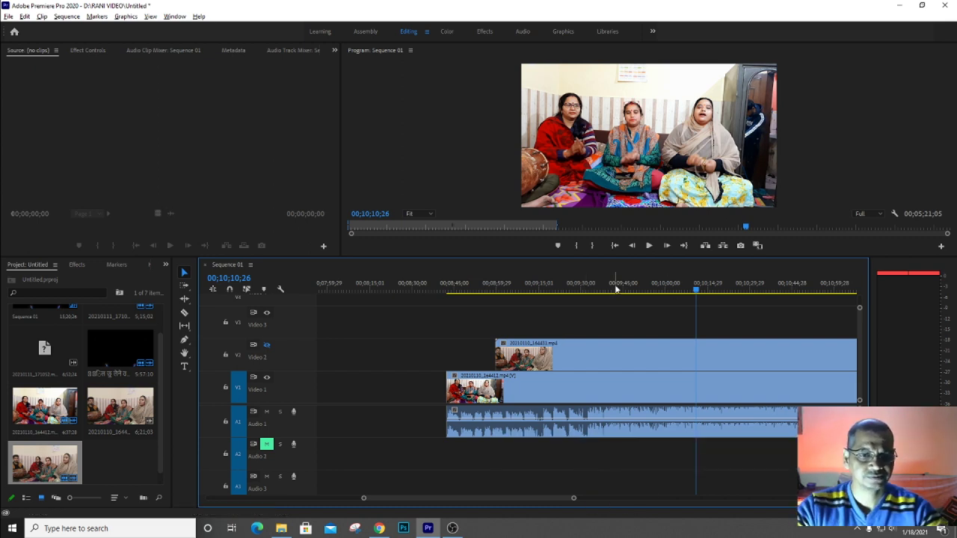
left_click(588, 289)
key("space")
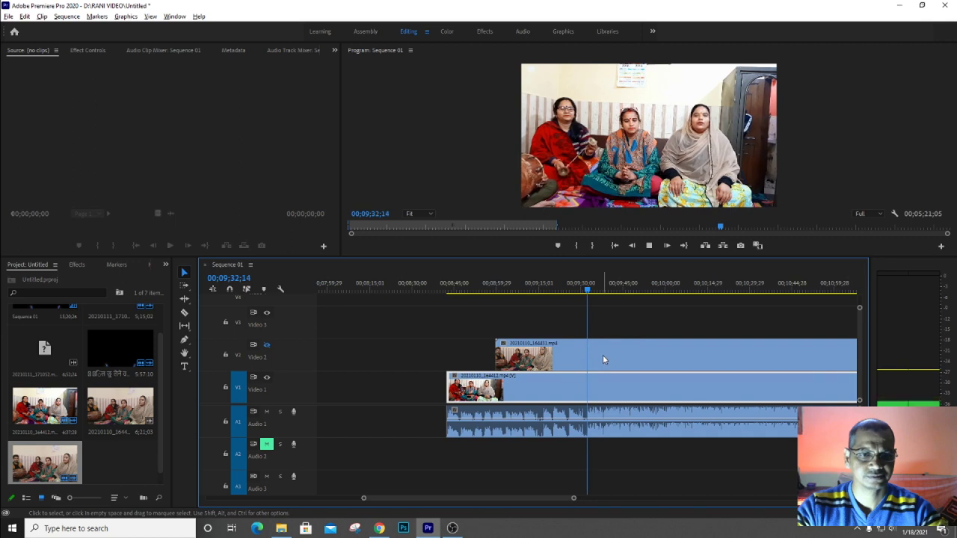
key("space")
Toggle Video 2 off and back on, playing to compare the two angles
left_click(267, 345)
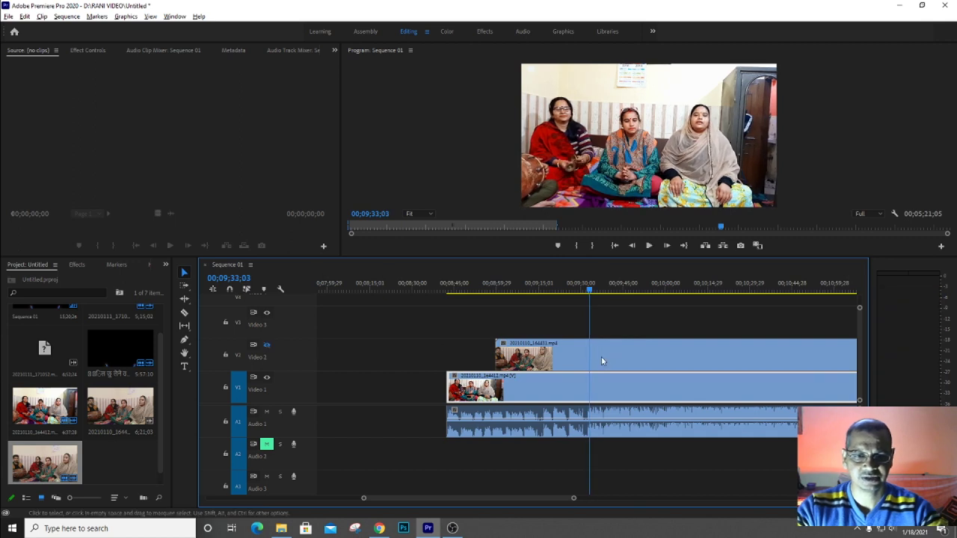
left_click(265, 345)
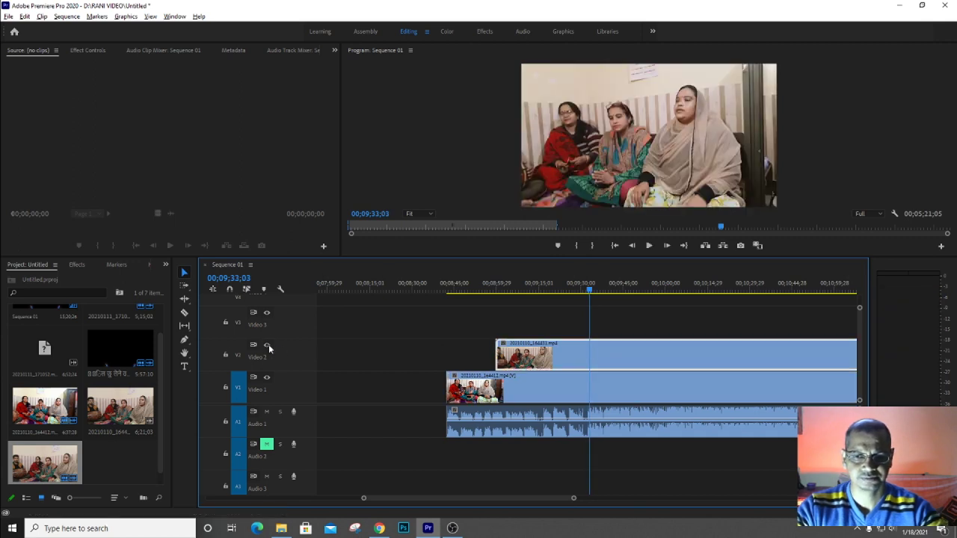
key("space")
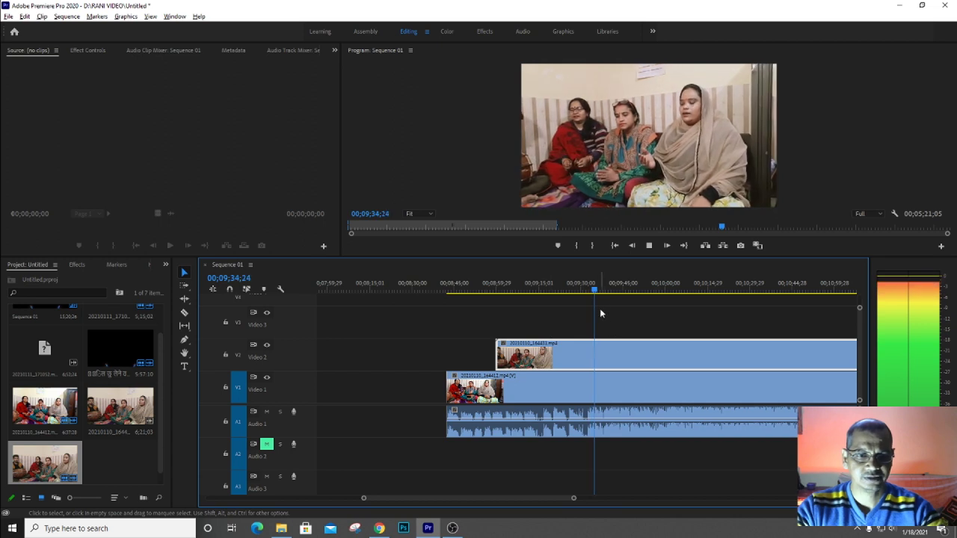
key("space")
Razor the Video 2 clip at two points and delete the middle piece
key("b")
key("v")
key("c")
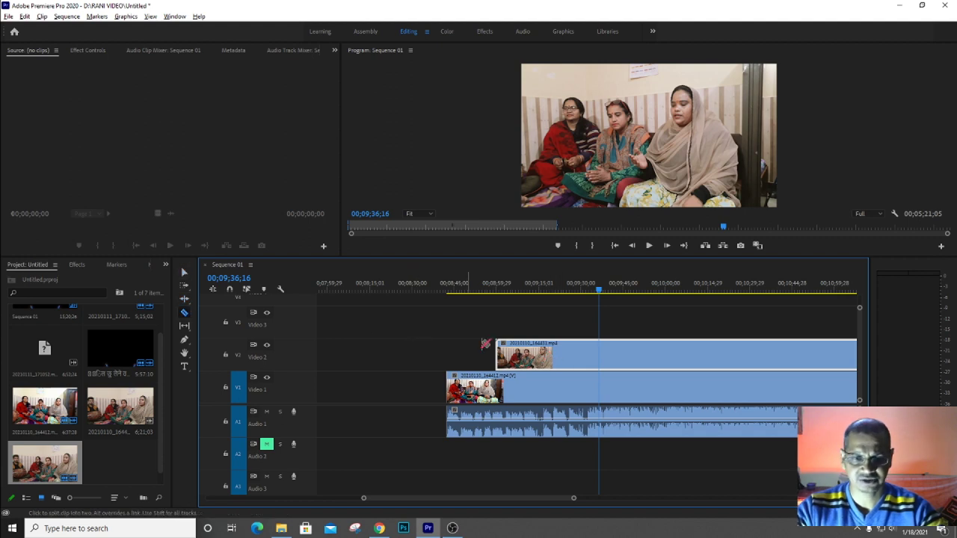
left_click(563, 358)
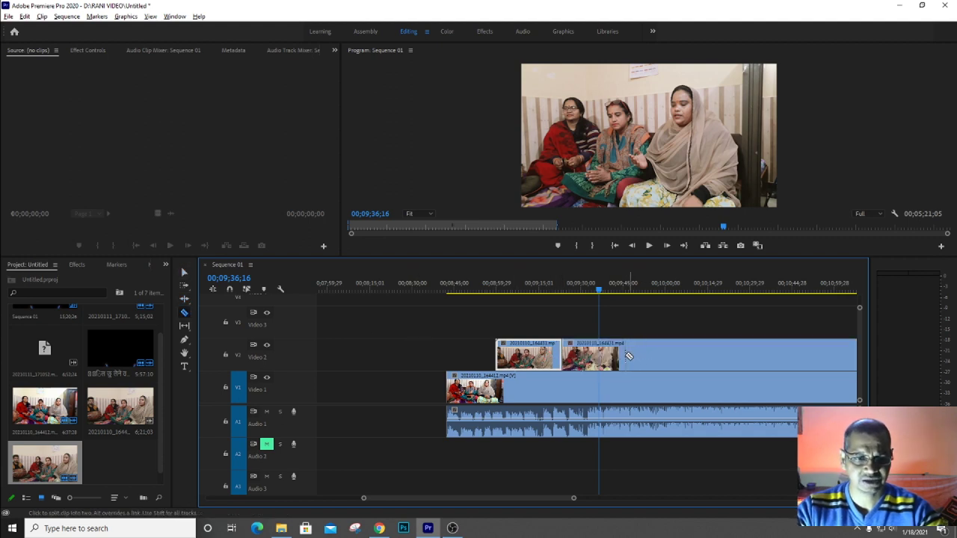
left_click(622, 357)
left_click(587, 358)
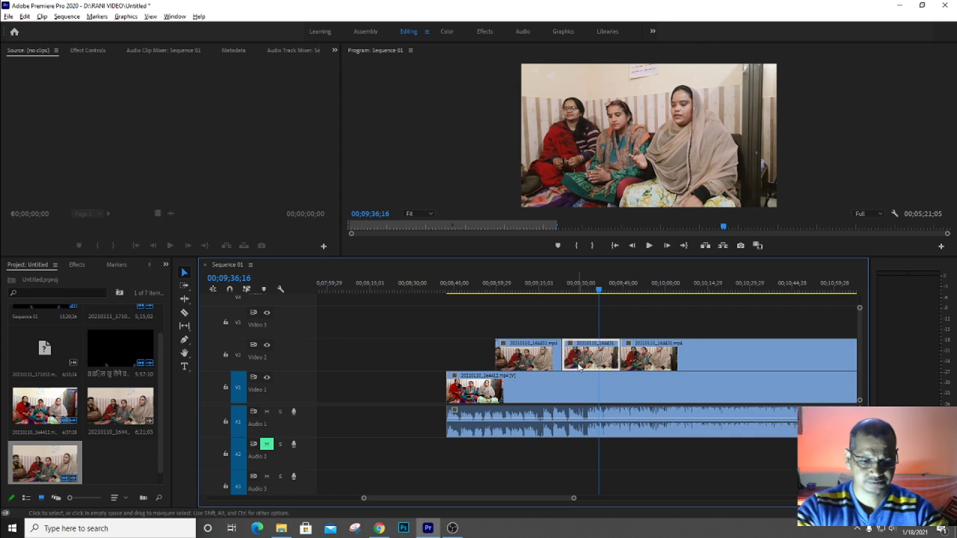
key("Delete")
Play back the new gap, then replay the sequence from about 09;07
left_click(530, 287)
left_click(486, 287)
key("space")
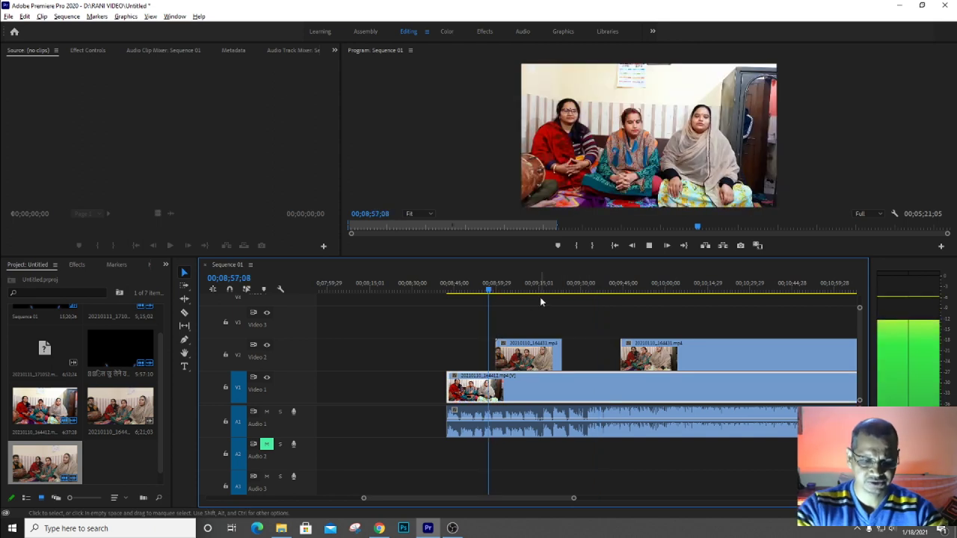
scroll(561, 296, "up", 3, "alt")
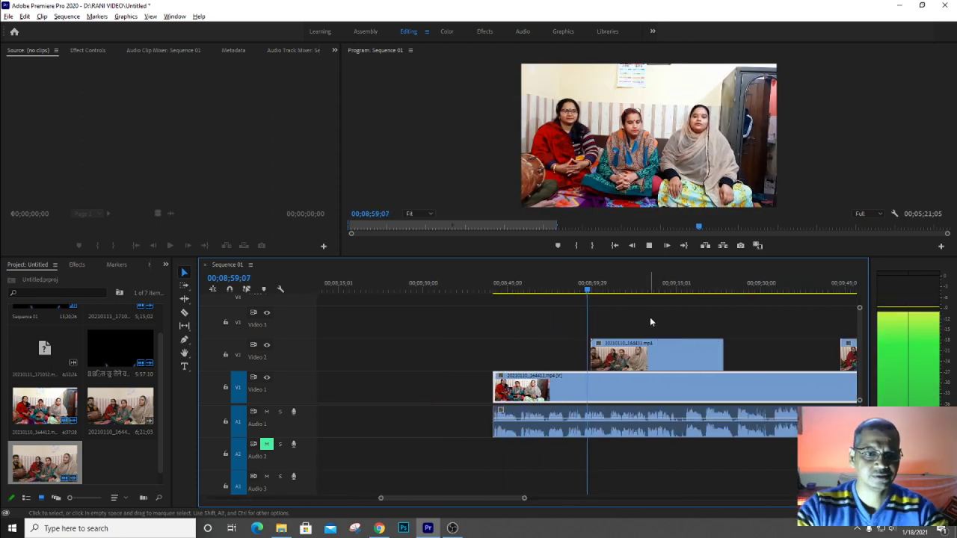
key("space")
left_click(632, 290)
key("space")
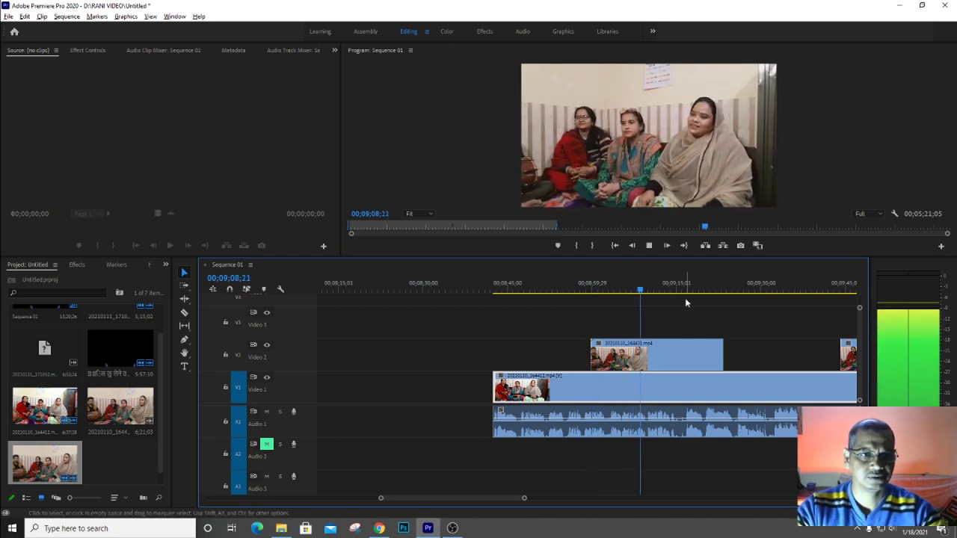
key("space")
Split Video 2 near 09;09 and delete the left piece so the cutaway starts later
key("c")
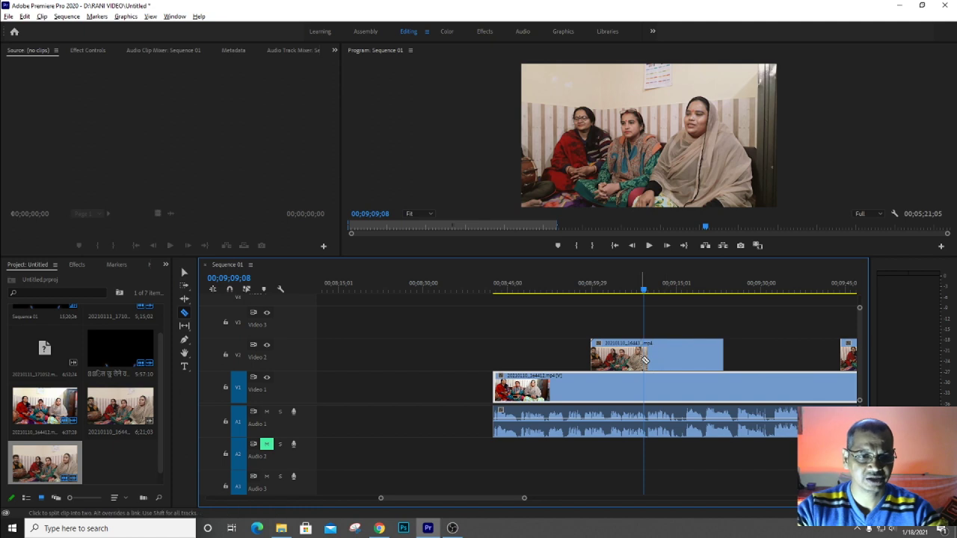
left_click(641, 361)
key("v")
left_click(621, 359)
key("Delete")
Review the shortened cutaway around 09;19 and select the short Video 2 segment
key("space")
left_click(632, 290)
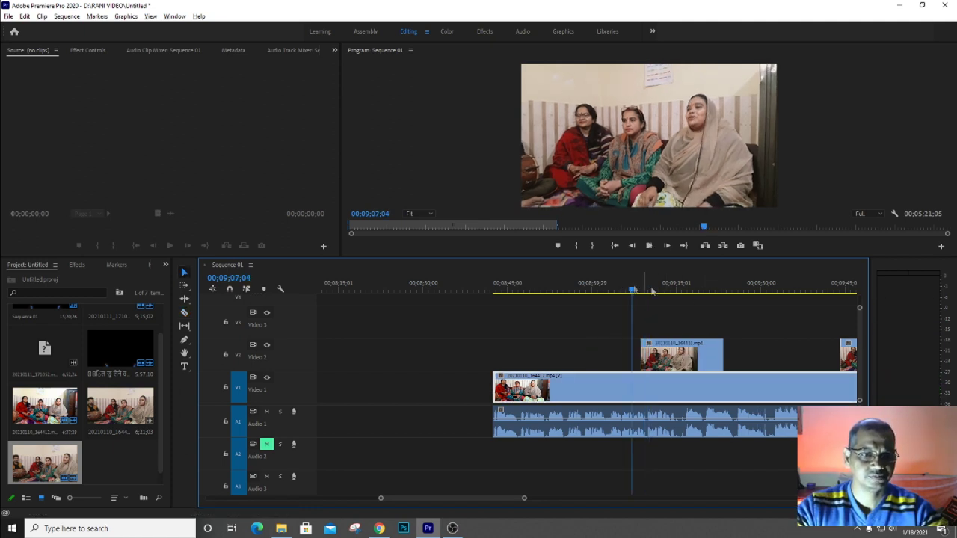
left_click(699, 290)
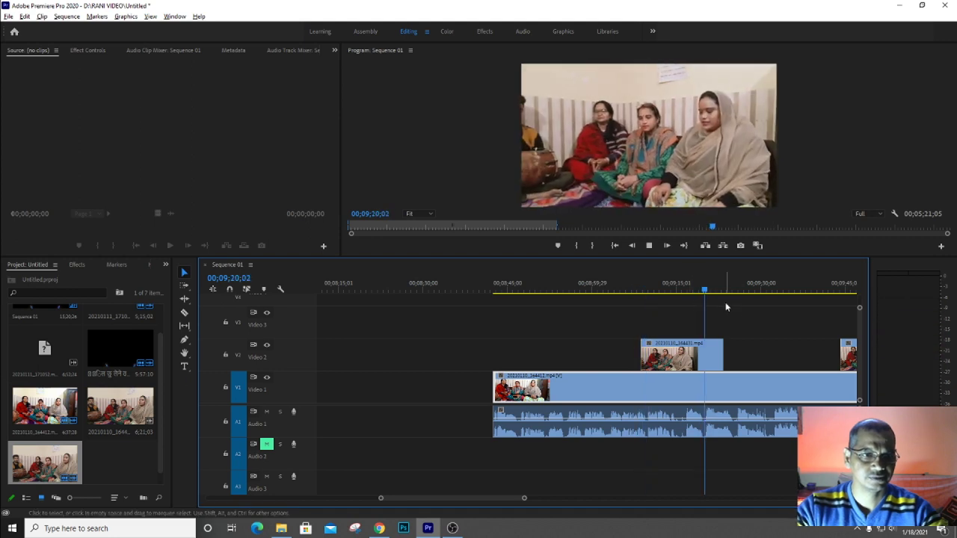
key("space")
key("c")
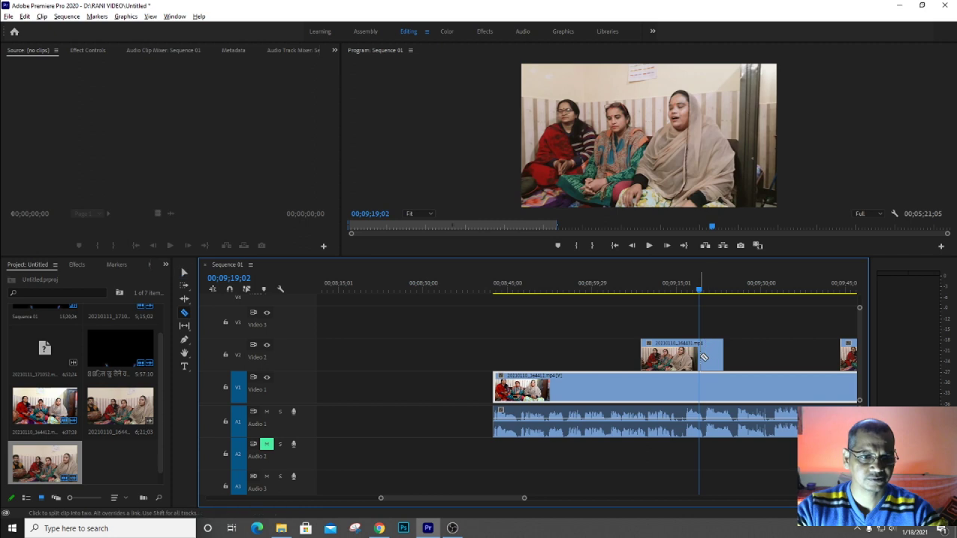
key("v")
left_click(712, 360)
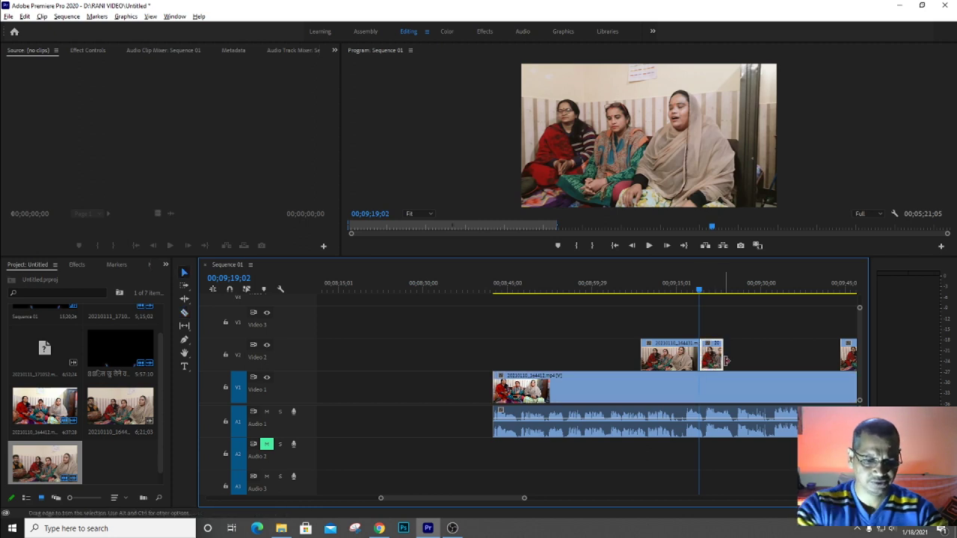
key("space")
key("minus")
key("minus")
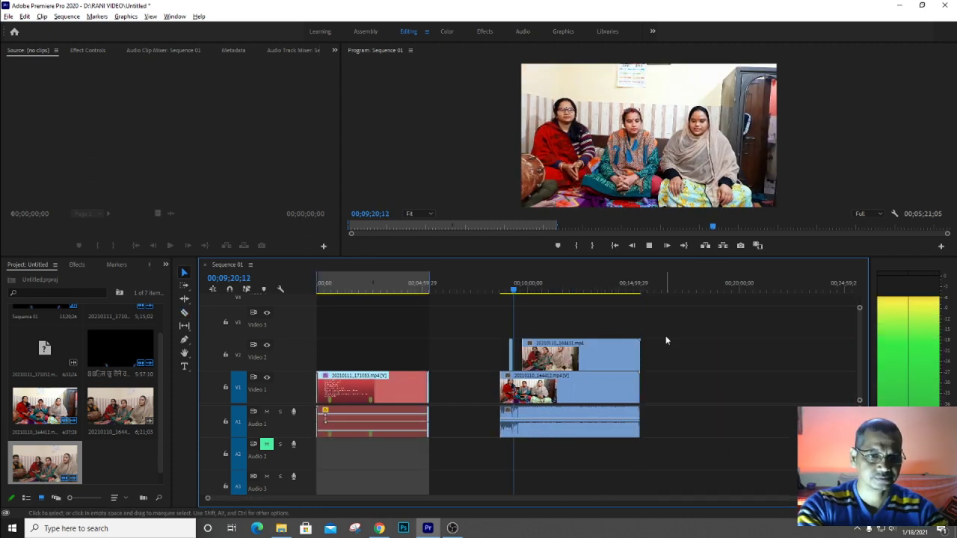
Play through the later cutaway to 09;54;16, toggling Video 2 to compare angles
key("equal")
key("space")
key("h")
scroll(563, 307, "down", 3)
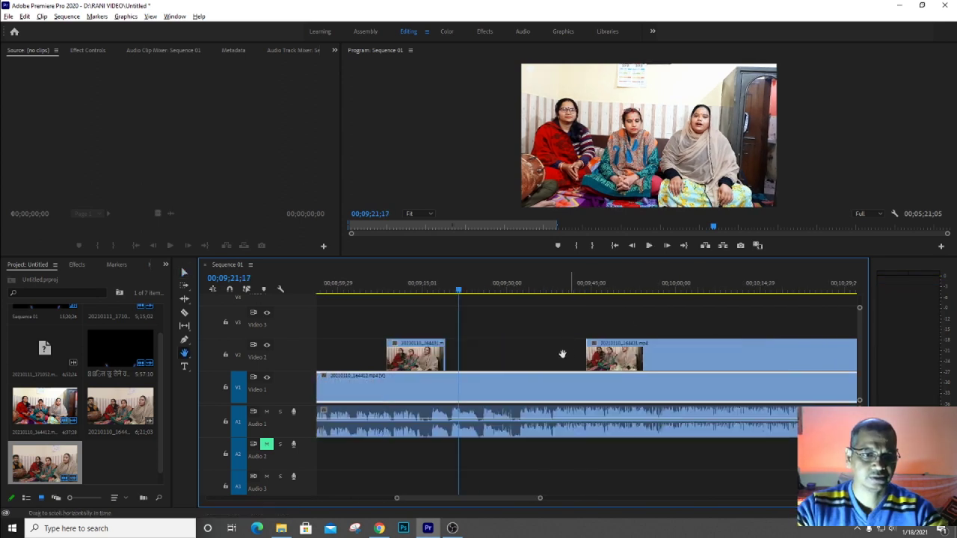
key("space")
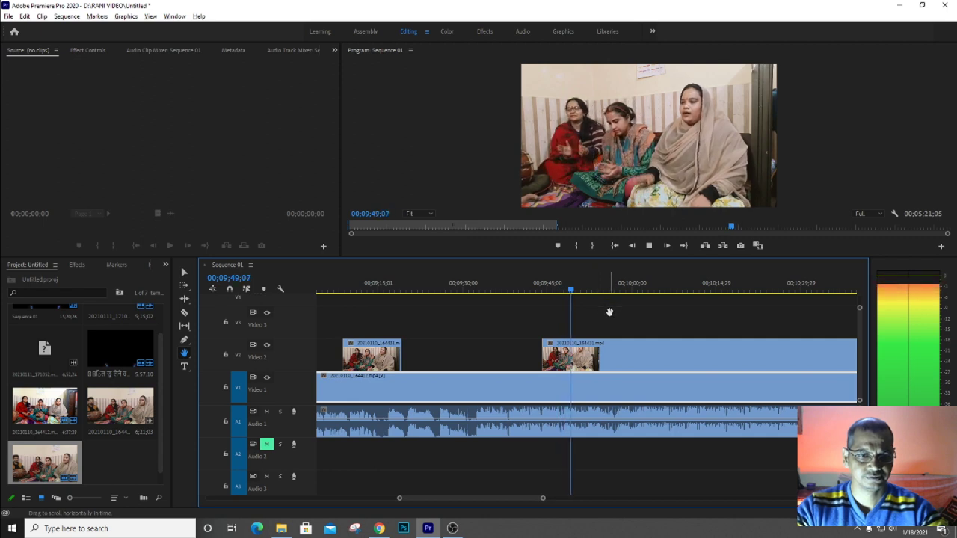
left_click(267, 345)
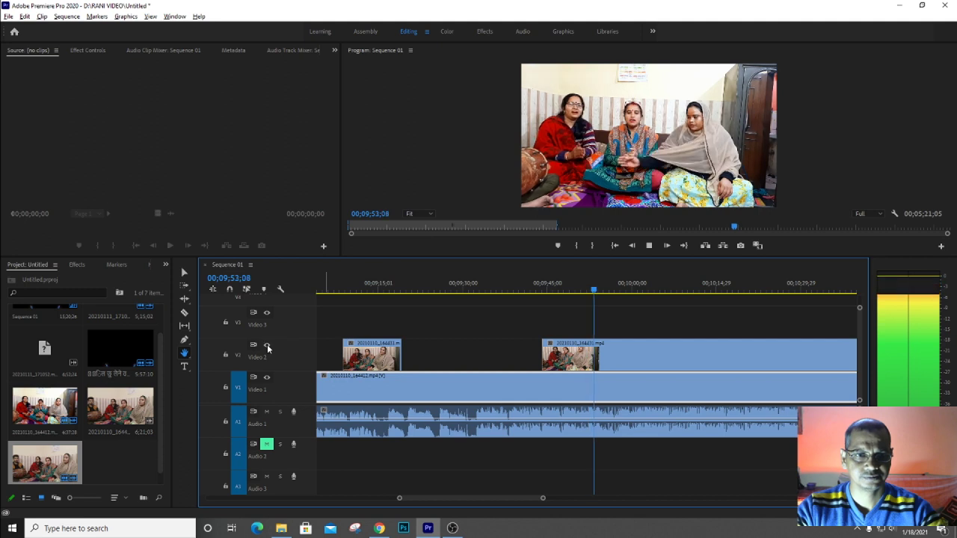
key("space")
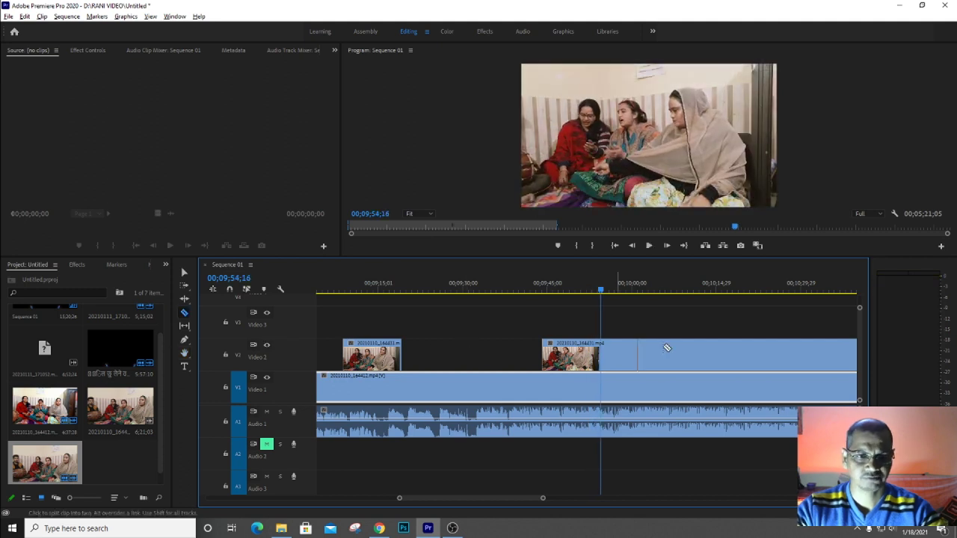
Split the later Video 2 clip twice, delete the middle piece and replay the gap
left_click(585, 354)
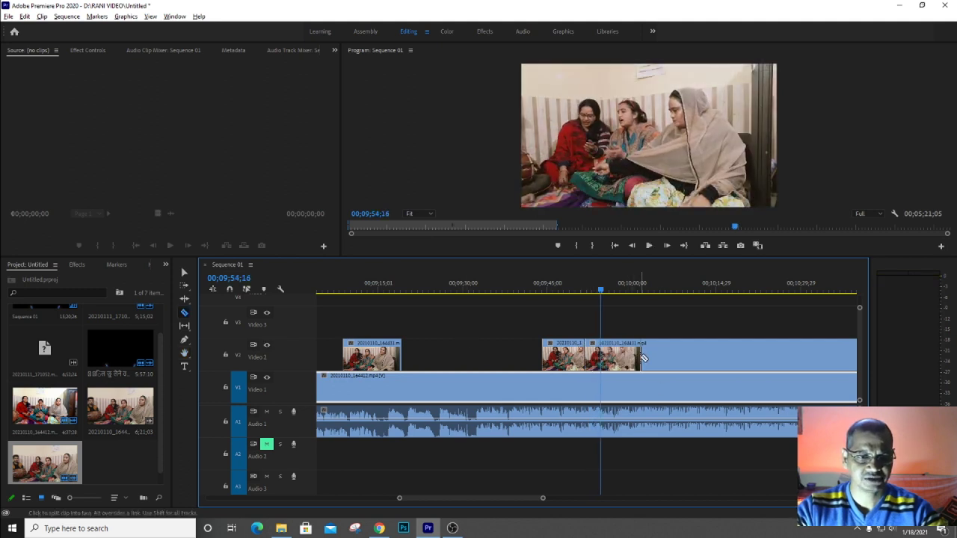
left_click(641, 357)
key("v")
key("Delete")
left_click(568, 288)
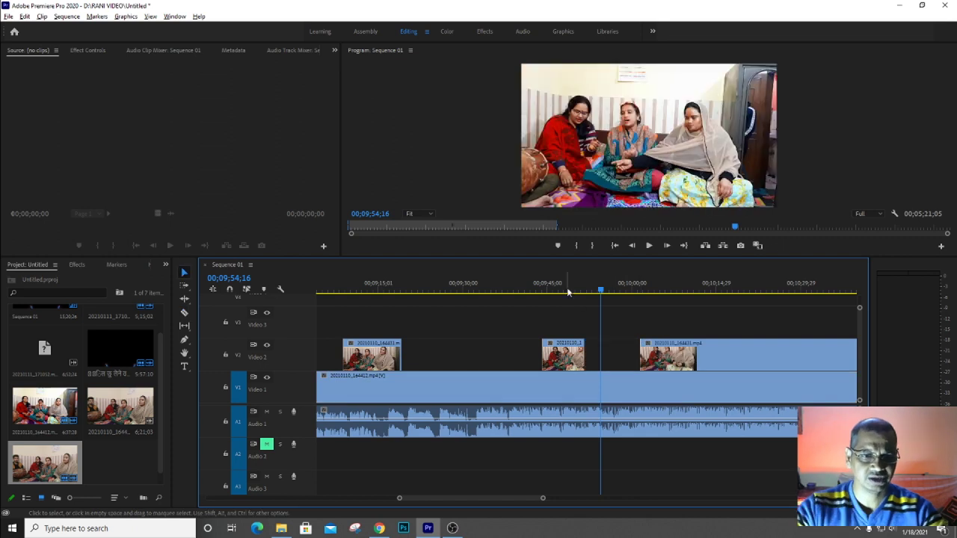
key("space")
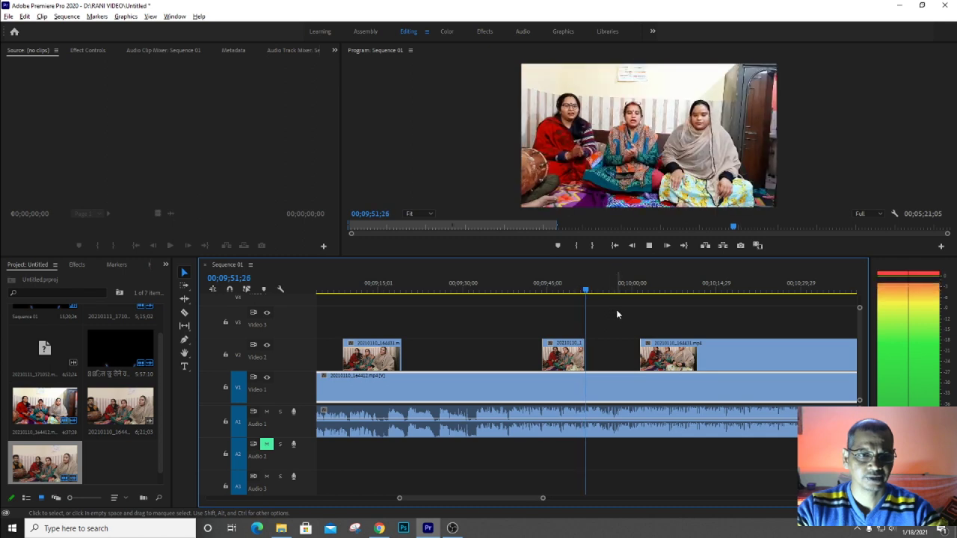
key("space")
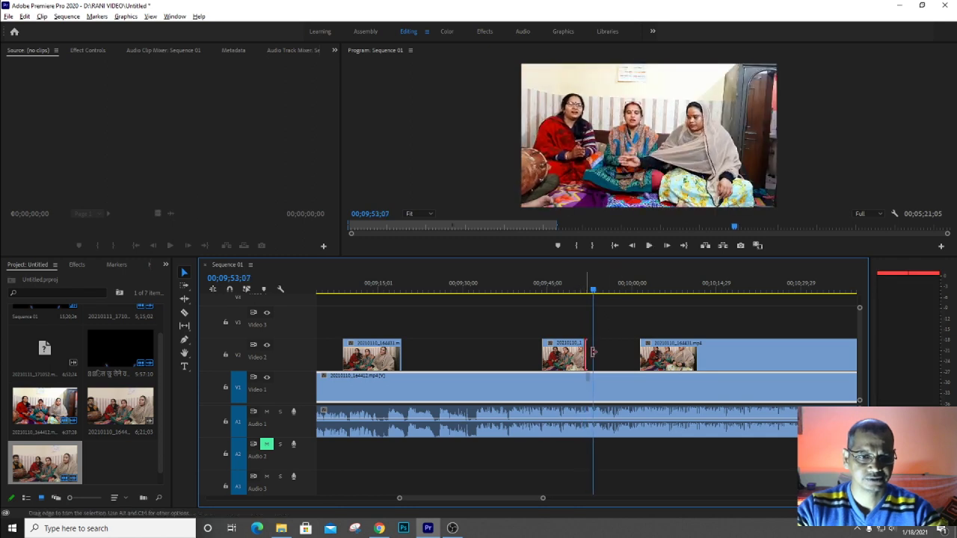
Extend the short Video 2 clip's end slightly and replay up to 10;04;12
left_click_drag(586, 352, 595, 352)
key("space")
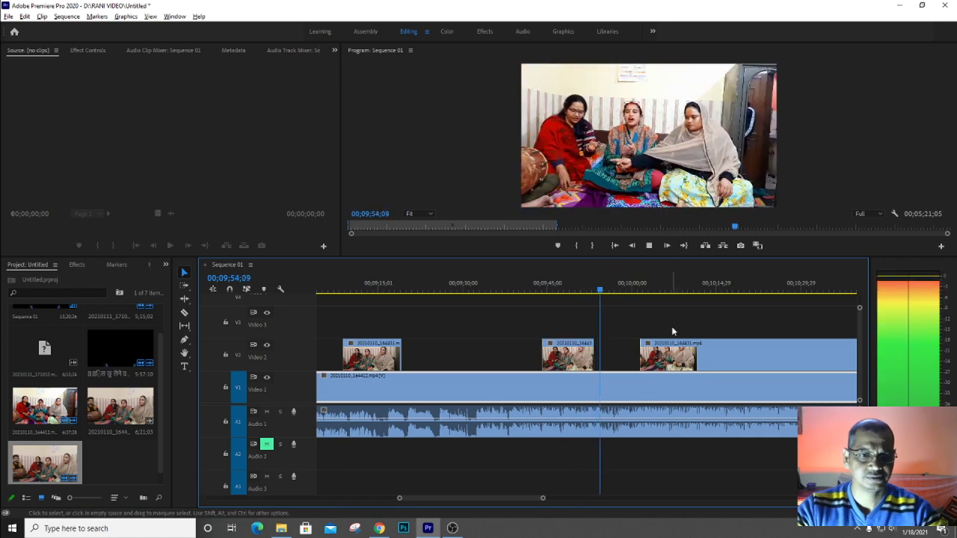
key("space")
left_click(692, 355)
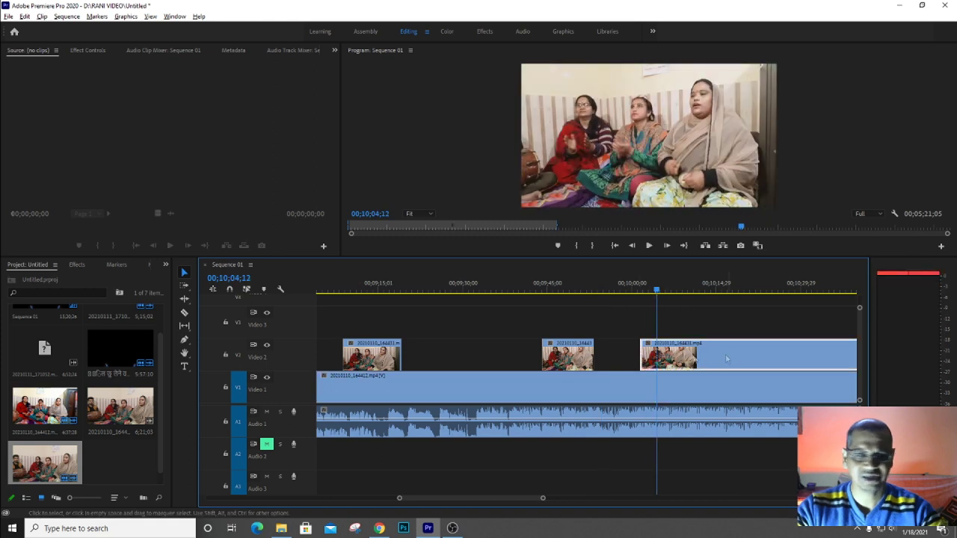
In Effect Controls, scale the overlay clip to 42.7% and move it lower right
left_click(88, 50)
left_click_drag(103, 112, 94, 111)
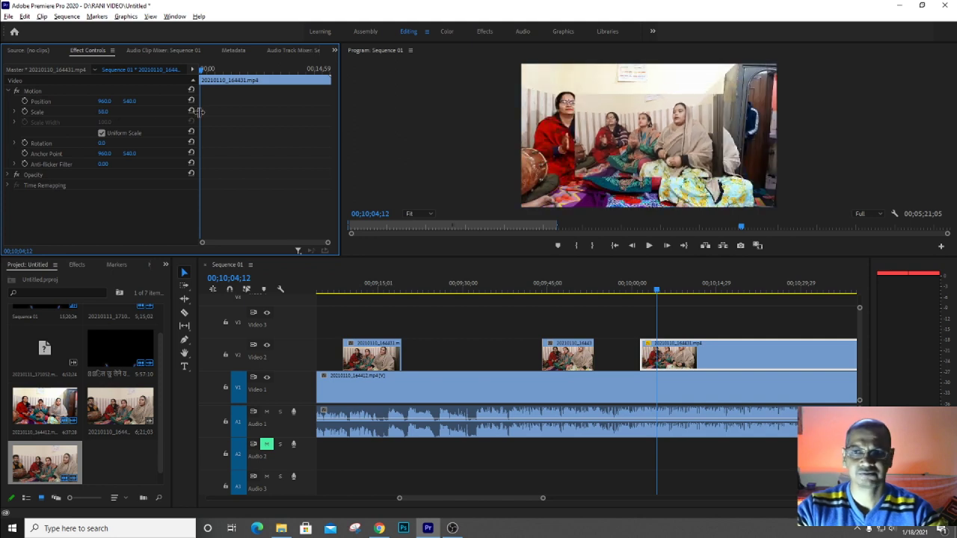
left_click(18, 90)
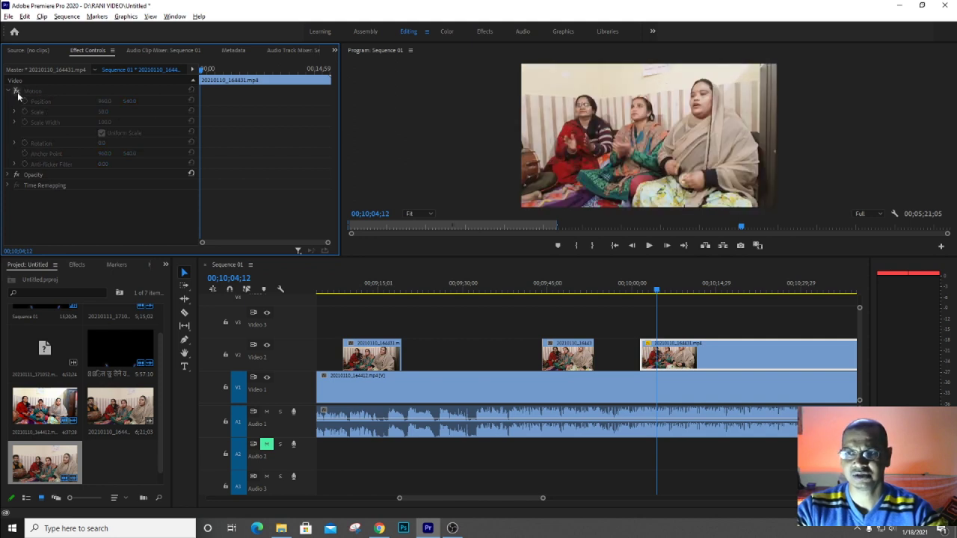
left_click(16, 91)
left_click(35, 91)
left_click_drag(633, 131, 686, 161)
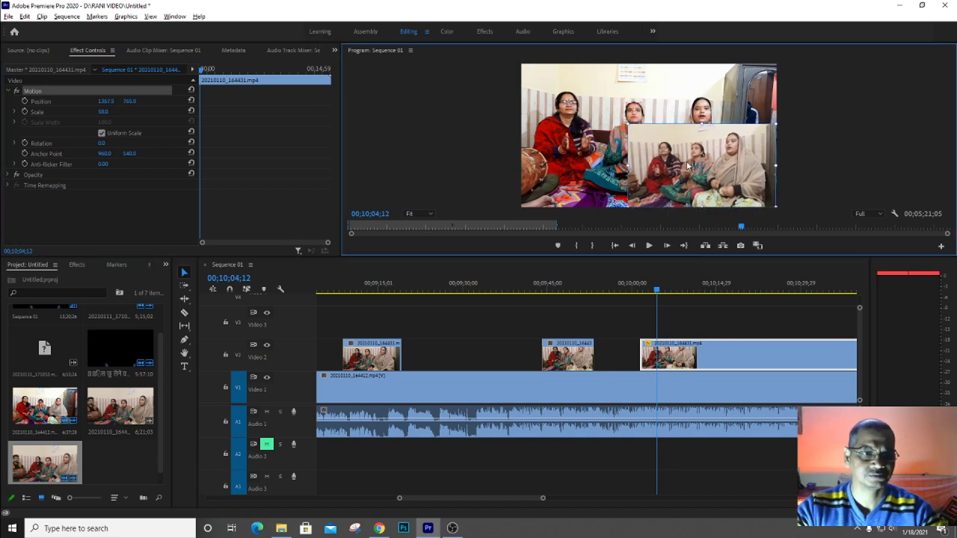
left_click_drag(628, 127, 639, 135)
left_click_drag(737, 169, 760, 178)
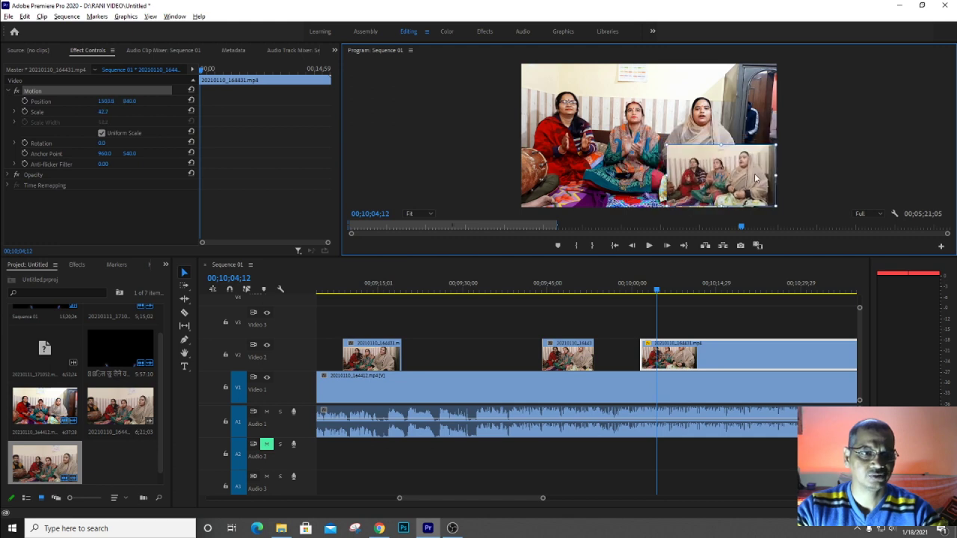
Play back the picture-in-picture, then replay from around 00;10;04
left_click(717, 332)
key("space")
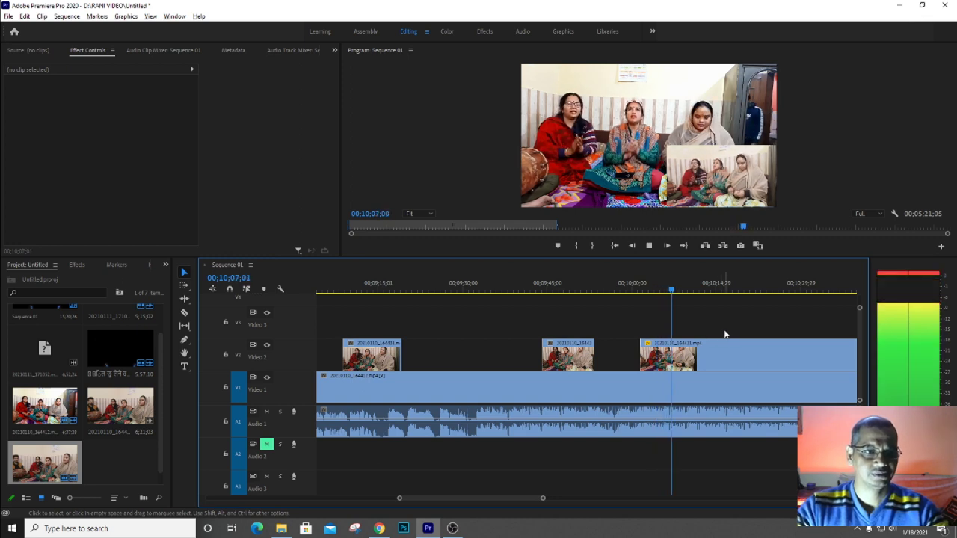
key("space")
key("d")
scroll(686, 343, "down", 2)
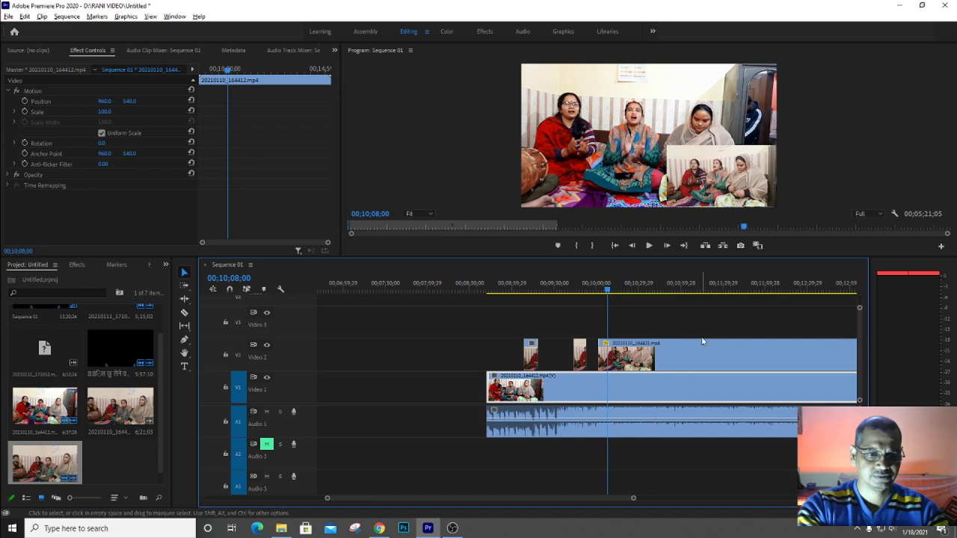
key("h")
left_click_drag(594, 318, 491, 319)
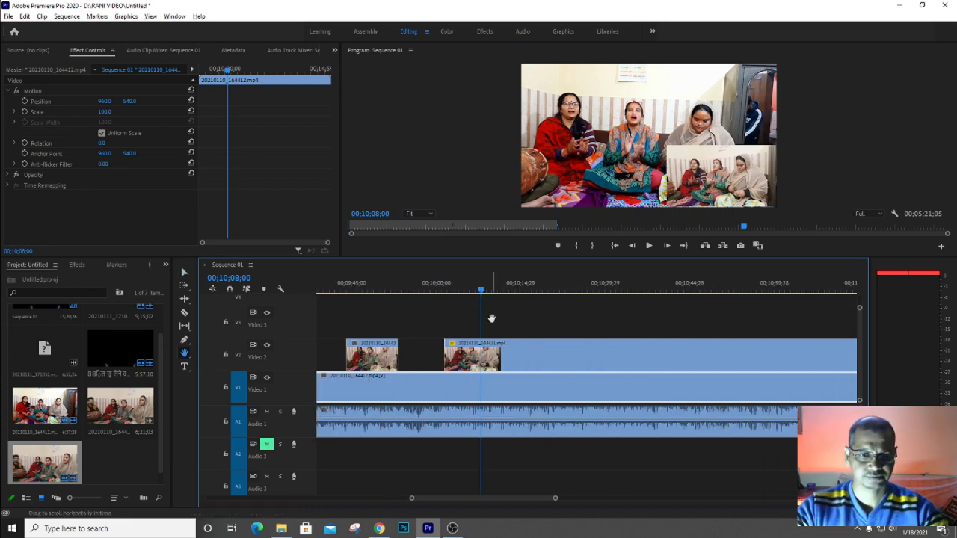
left_click(453, 293)
key("space")
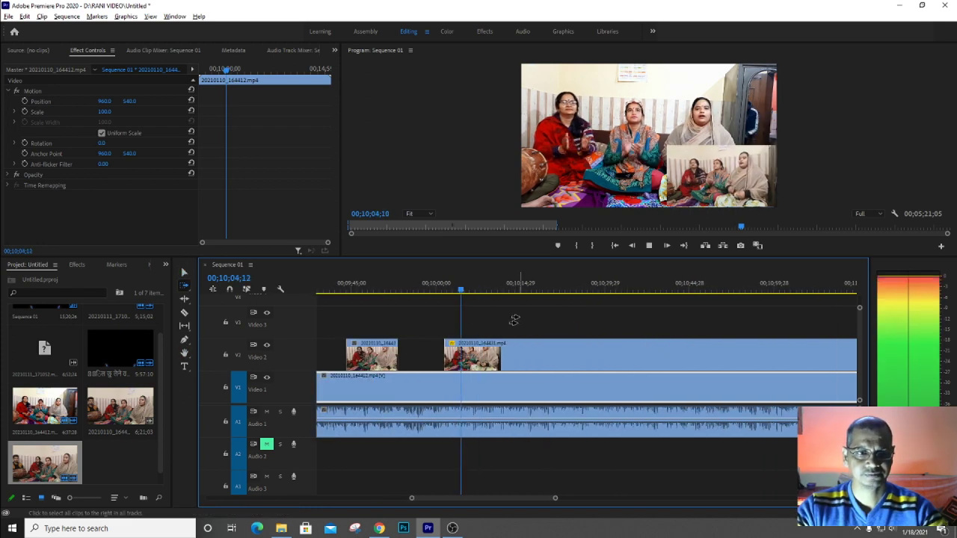
Split the overlay clip at the first cut point and enlarge the program preview
key("space")
key("c")
left_click(475, 358)
key("space")
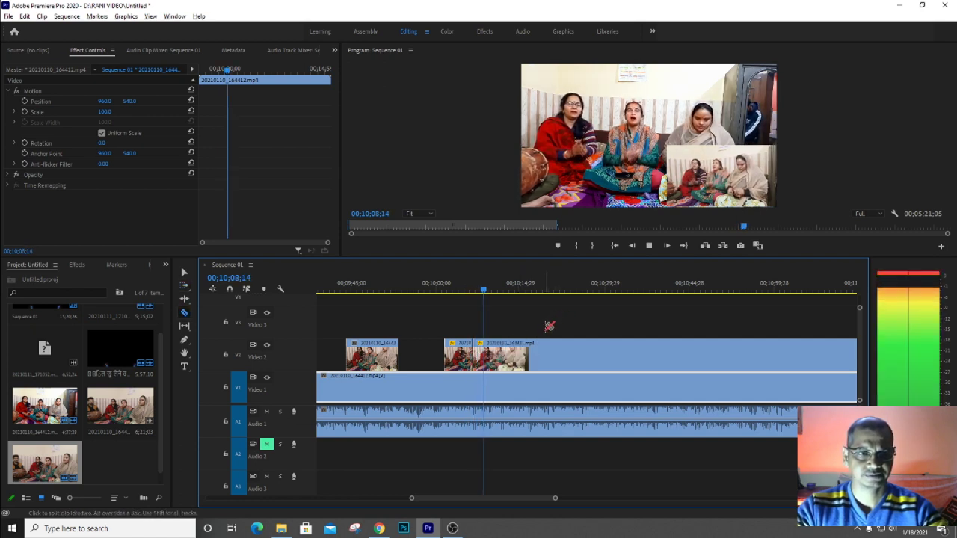
key("space")
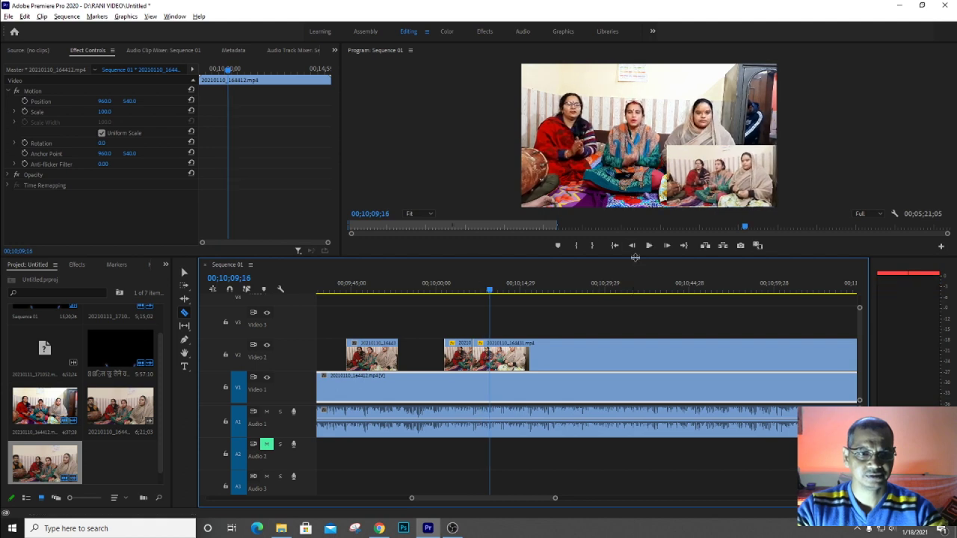
left_click_drag(635, 257, 634, 289)
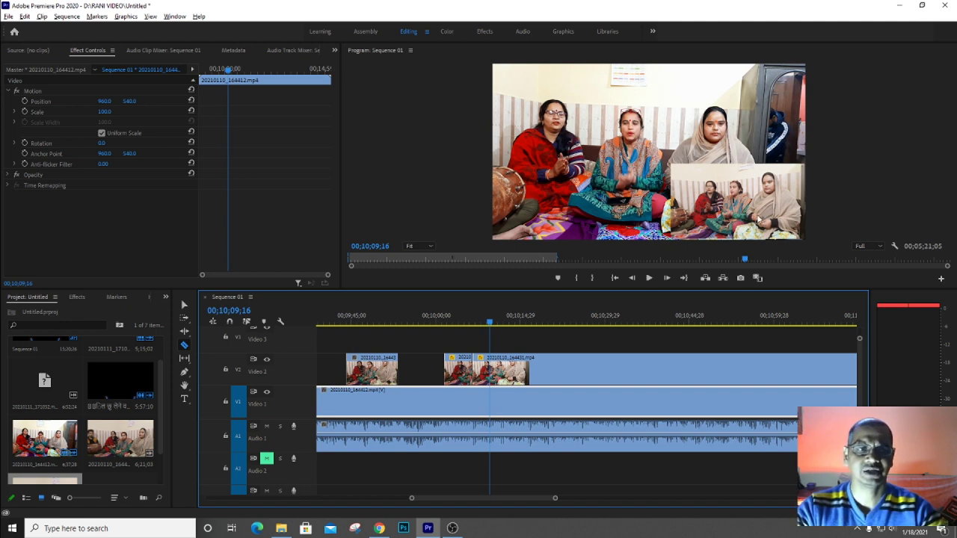
Split at 00;10;13;18, delete the overlay piece between the cuts, and review the gap
key("space")
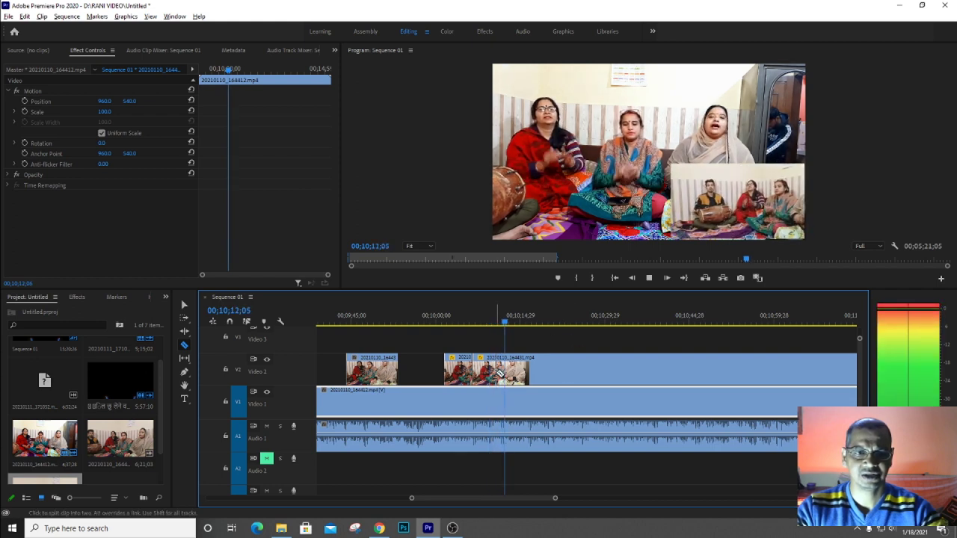
key("space")
left_click(513, 370)
key("v")
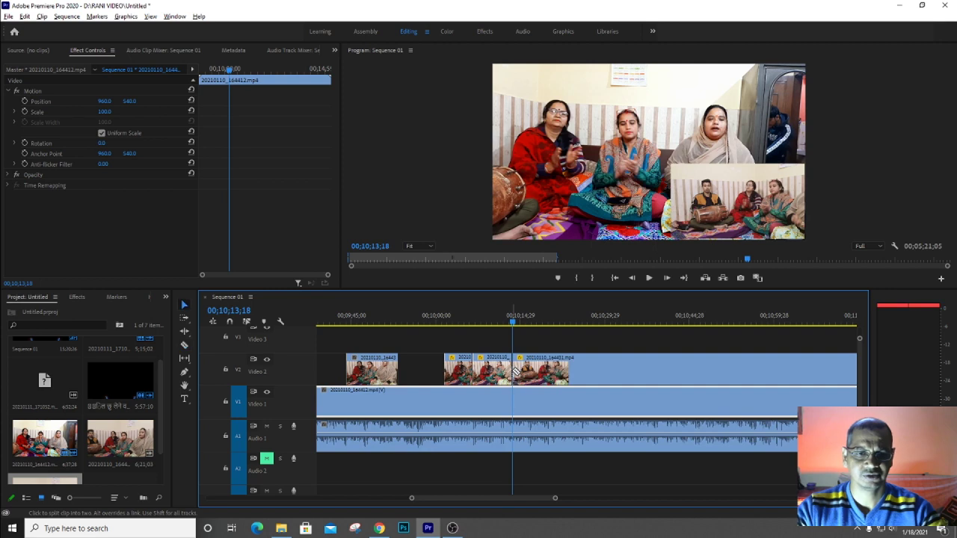
key("Delete")
left_click(493, 318)
key("space")
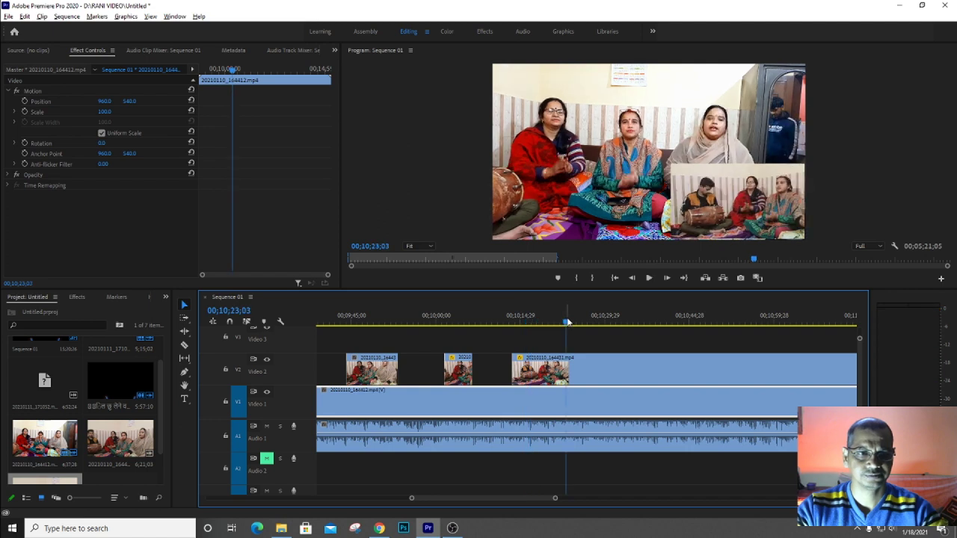
Cut out the overlay stretch around 10;24–10;31 and replay from 00;10;29;07
key("space")
key("c")
left_click(572, 366)
key("v")
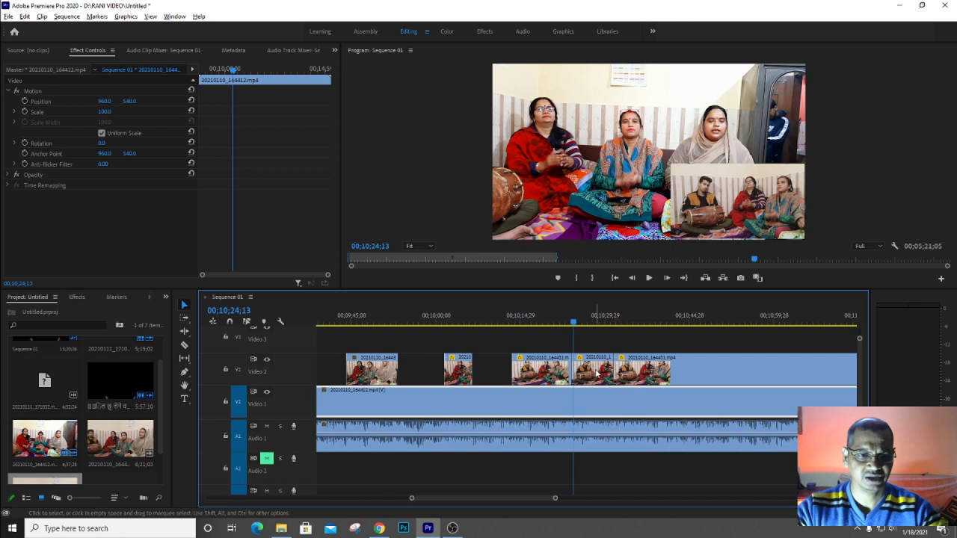
left_click(592, 370)
key("Delete")
left_click(603, 327)
key("space")
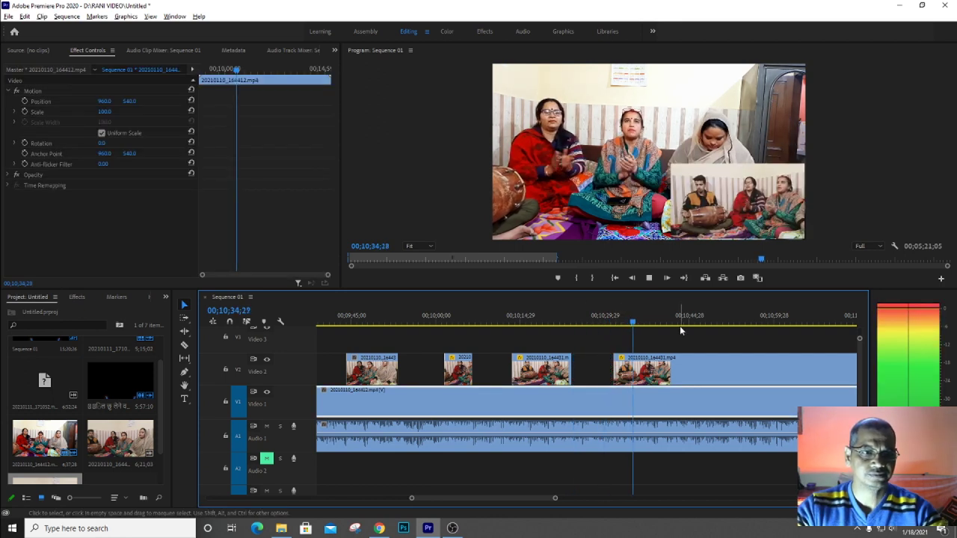
Split the overlay at the playhead, delete the piece after it, and review from 00;10;44;26
scroll(656, 368, "up", 3)
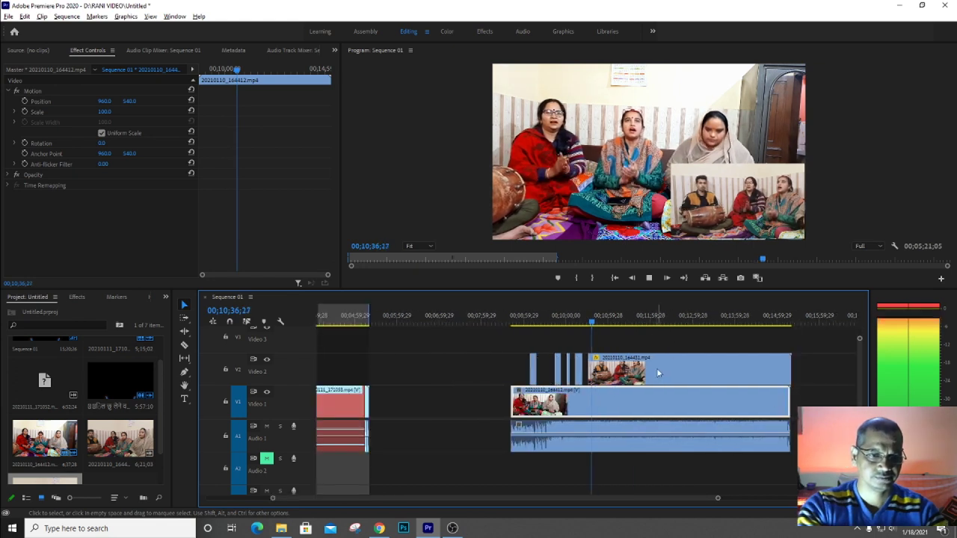
key("space")
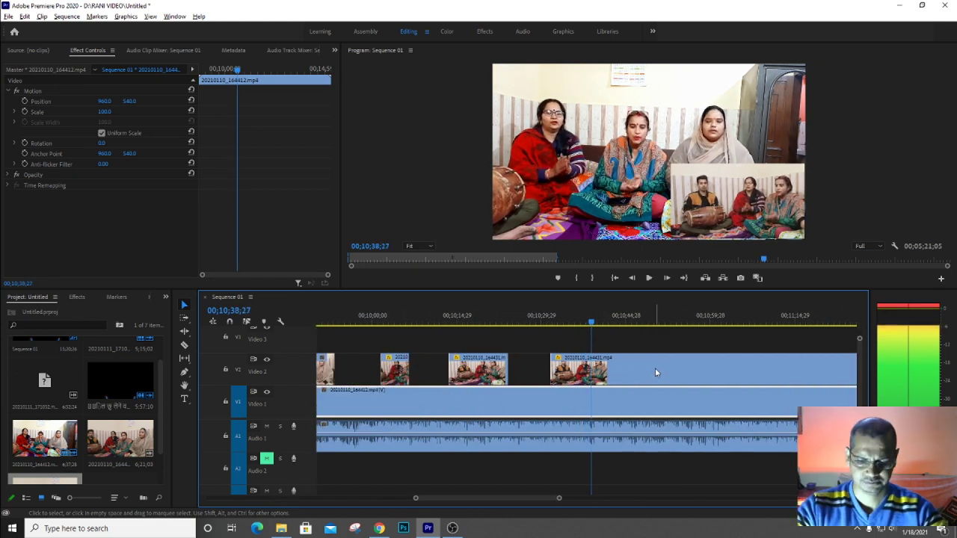
key("c")
left_click(595, 373)
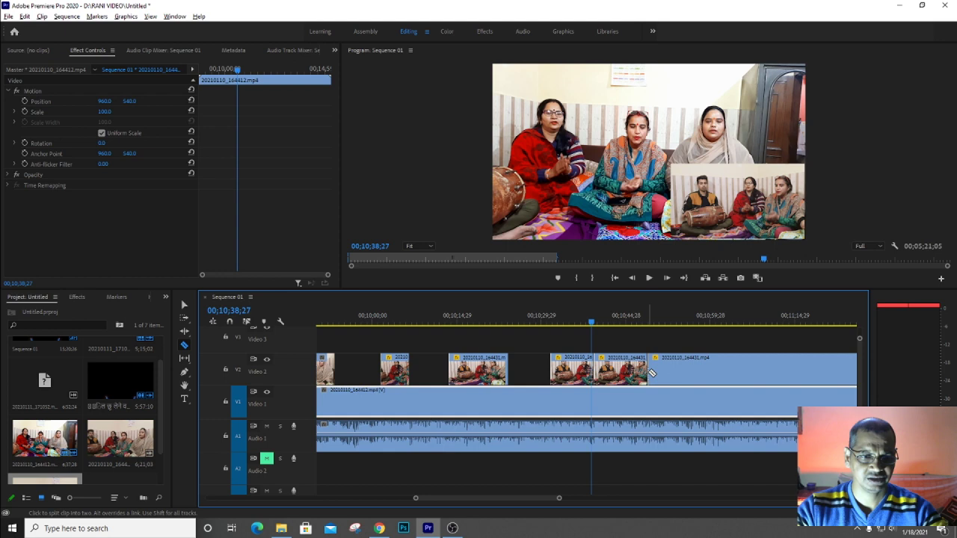
key("v")
left_click(643, 371)
key("Delete")
left_click_drag(597, 311, 622, 312)
key("space")
Cut a middle section out of the next overlay clip and review from 00;10;59;12
left_click(650, 313)
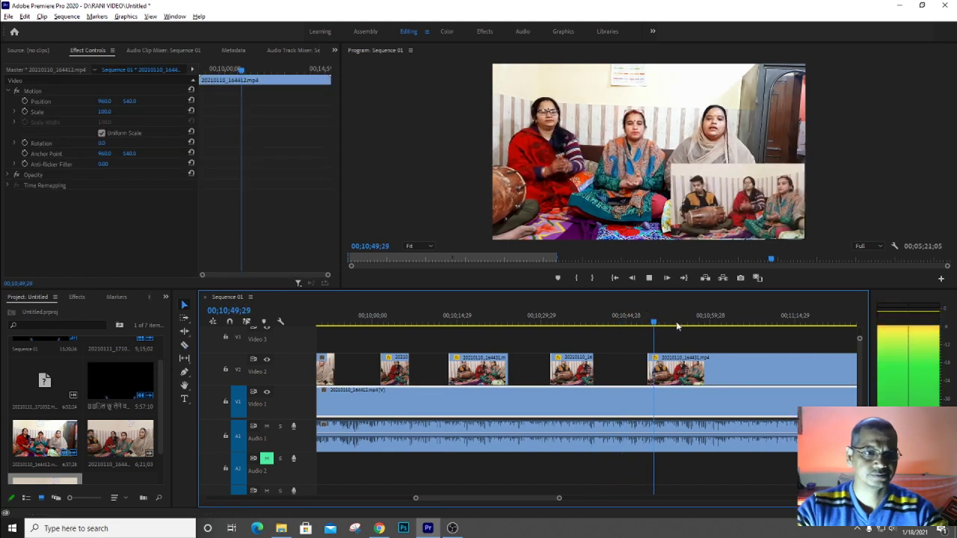
scroll(684, 362, "up", 2)
scroll(680, 365, "up", 2)
scroll(678, 366, "up", 2)
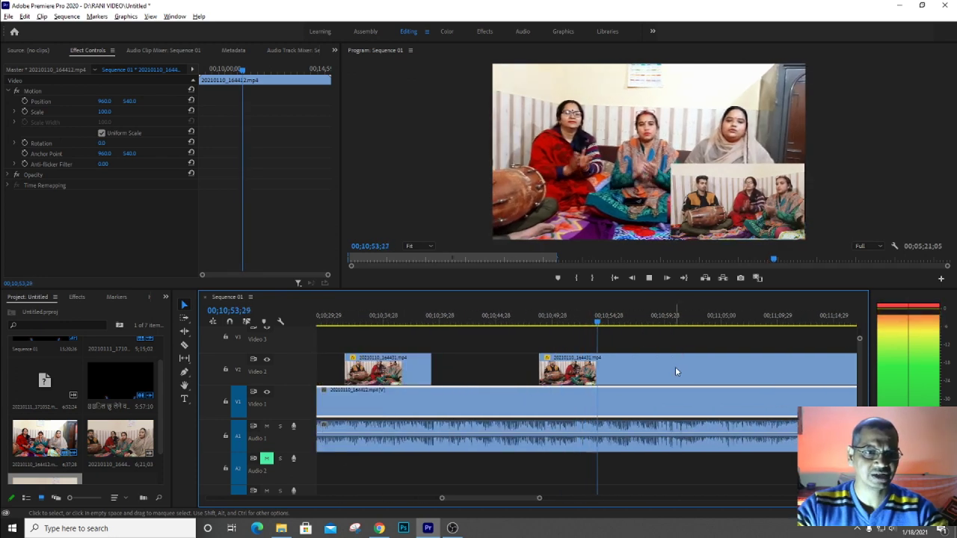
key("space")
key("c")
left_click(611, 370)
left_click(676, 369)
key("v")
left_click(639, 370)
key("Delete")
left_click(659, 323)
key("space")
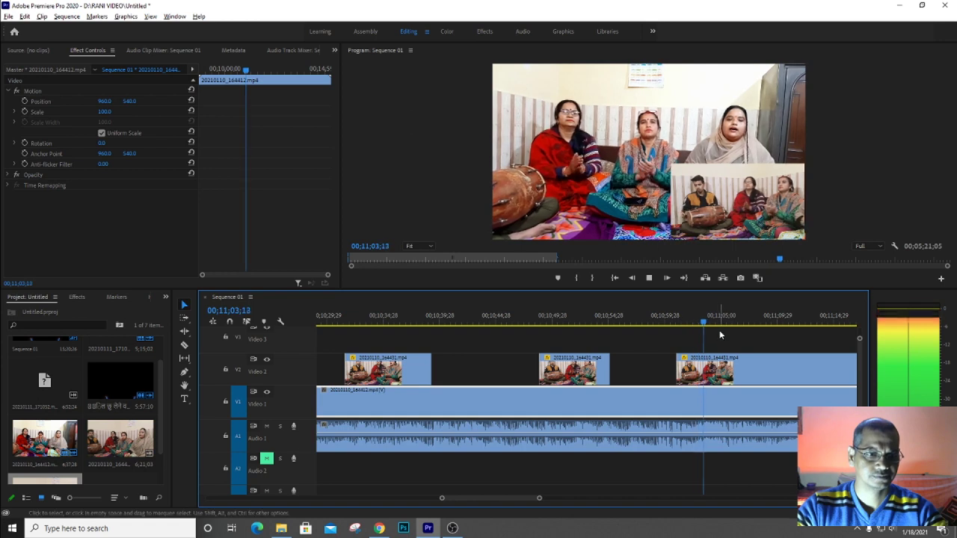
Split the overlay at 00;11;10;04 and trim the next piece to start later
key("c")
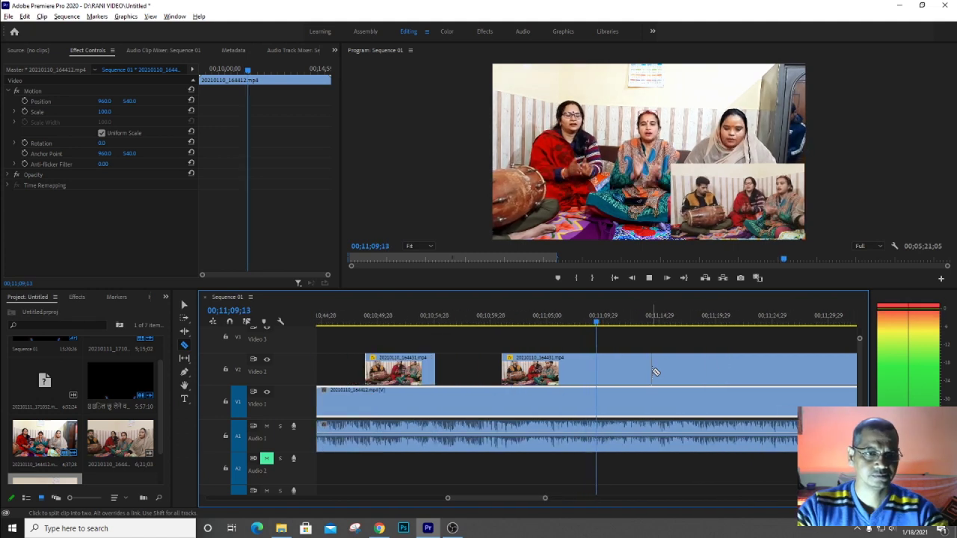
key("space")
left_click(611, 375)
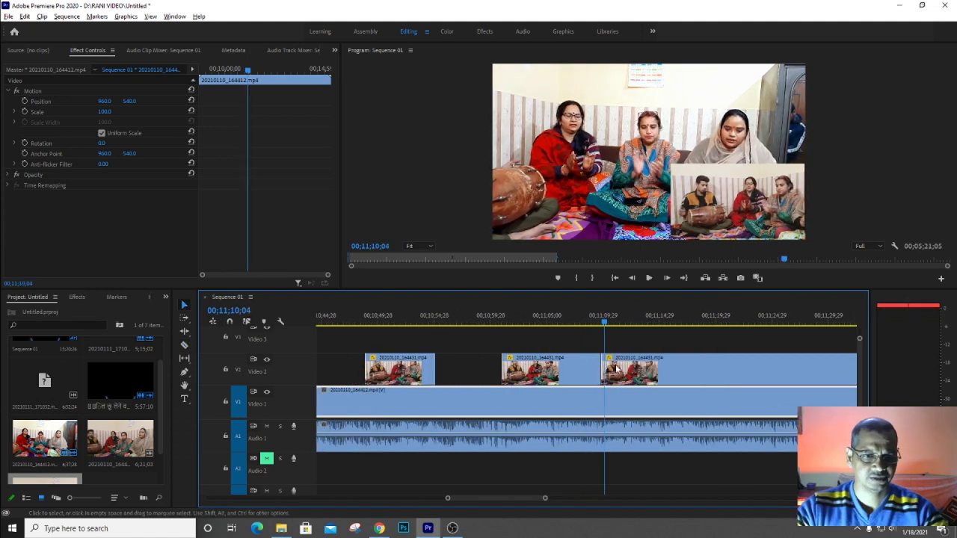
left_click_drag(602, 370, 649, 357)
key("space")
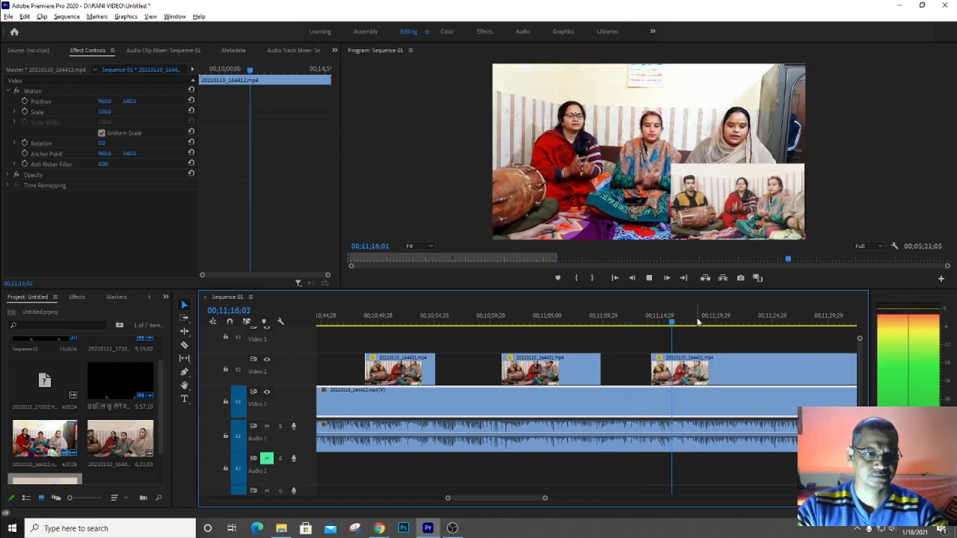
Remove the overlay section from roughly 11;18 to 11;22
key("minus")
key("minus")
key("minus")
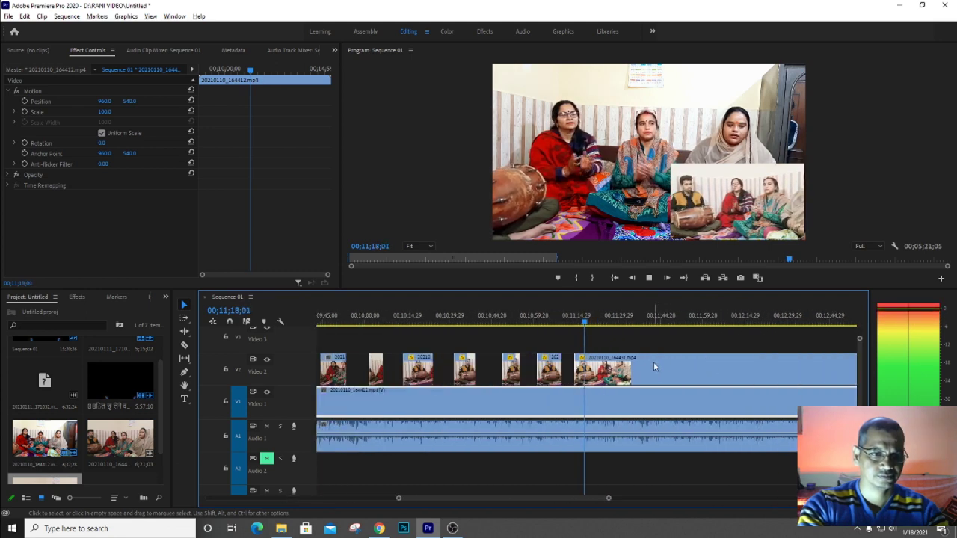
key("equal")
key("equal")
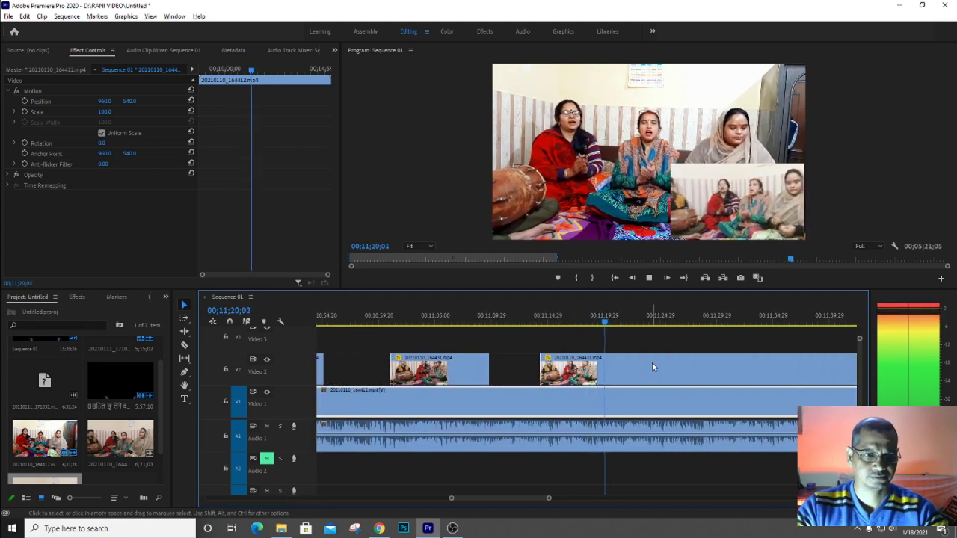
key("c")
key("space")
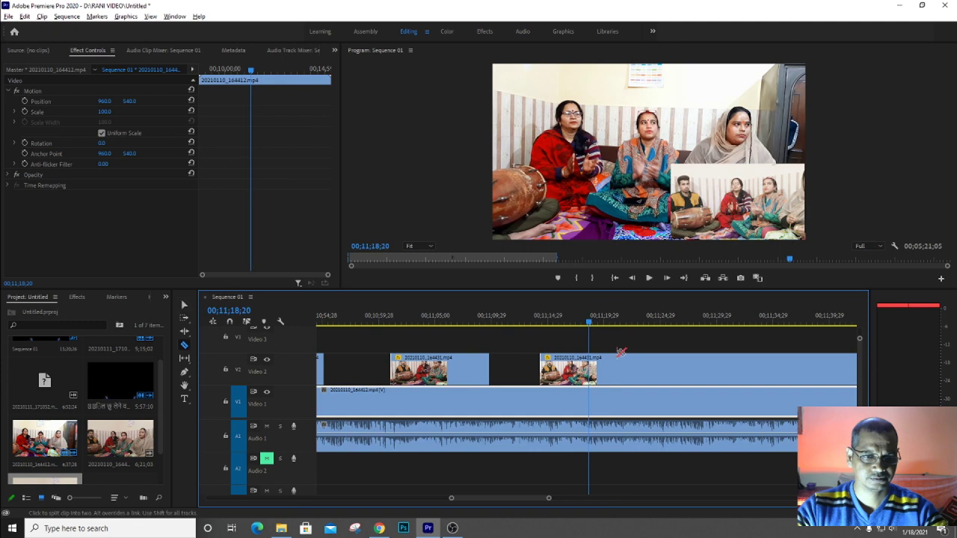
left_click(588, 374)
left_click(634, 373)
key("v")
left_click(624, 376)
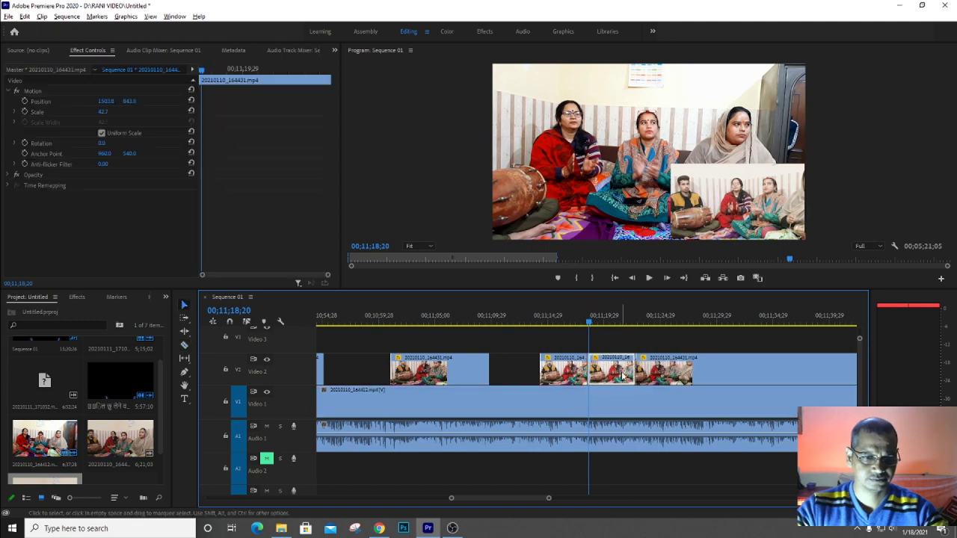
key("Delete")
Replay the new gap, then continue playback from about 00;11;23
left_click(530, 322)
key("space")
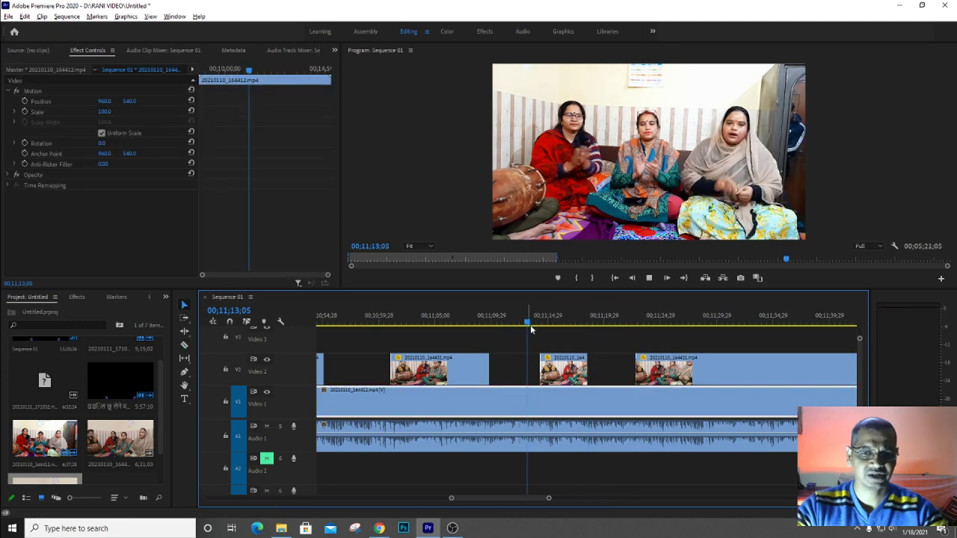
key("space")
left_click_drag(588, 327, 647, 323)
key("space")
Razor the V2 cutaway twice and delete the middle piece, leaving a gap
scroll(660, 361, "down", 3)
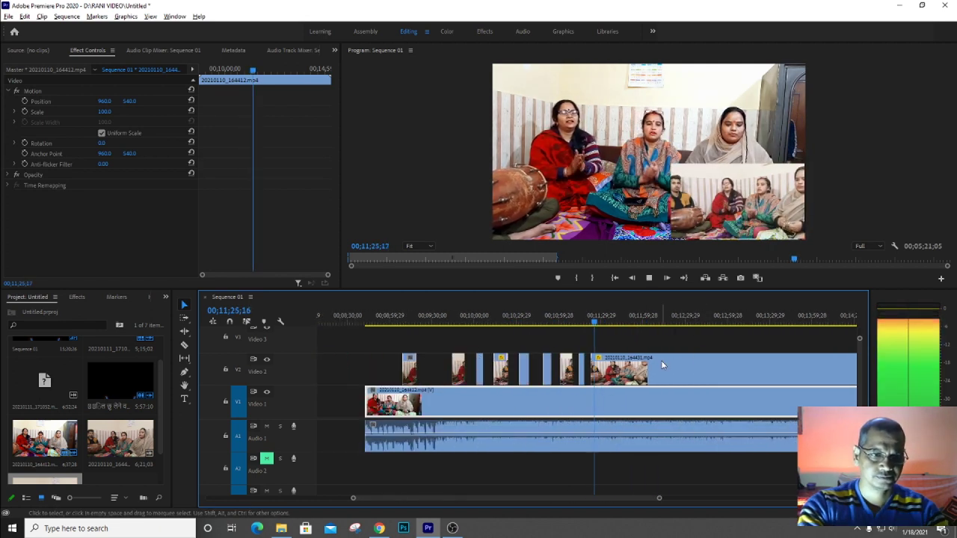
scroll(667, 365, "up", 2)
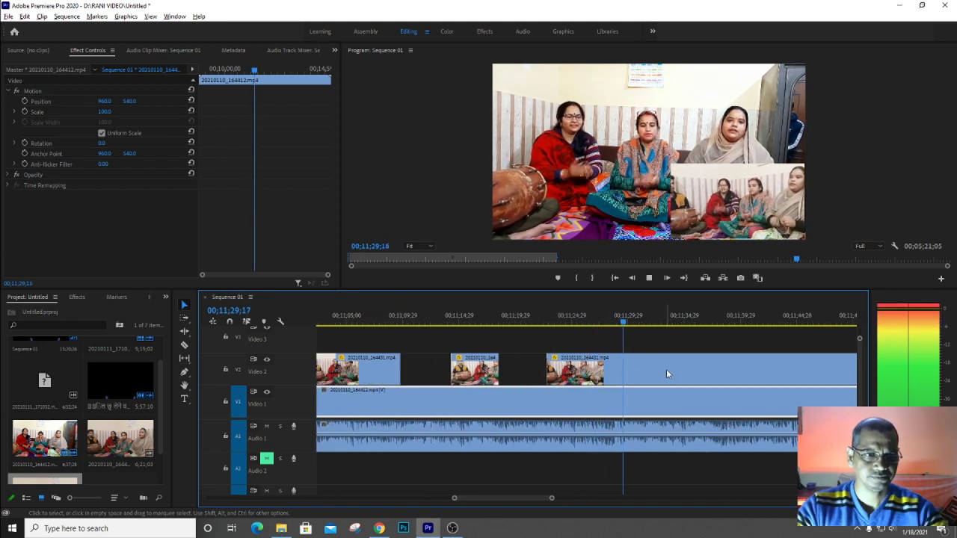
key("space")
key("c")
left_click(646, 374)
key("v")
left_click(614, 366)
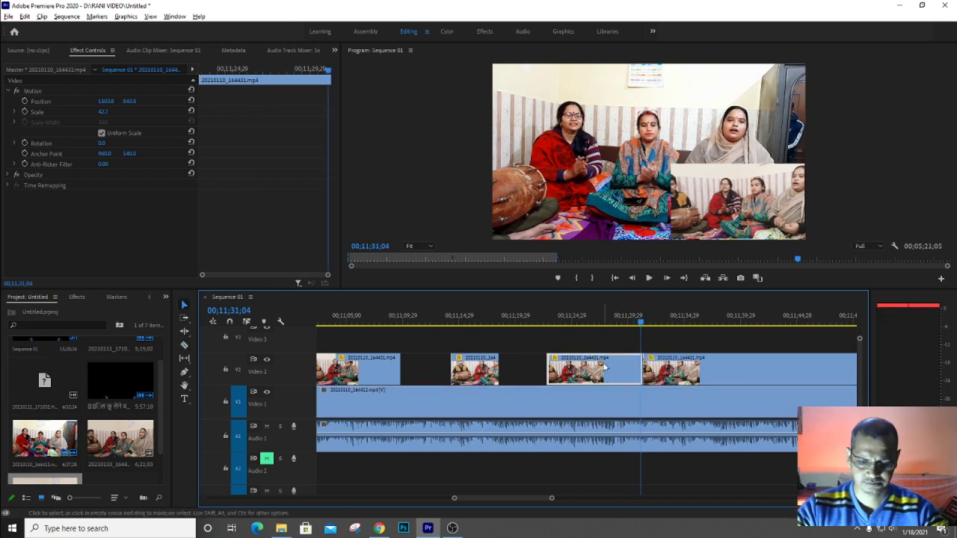
left_click(591, 370)
key("b")
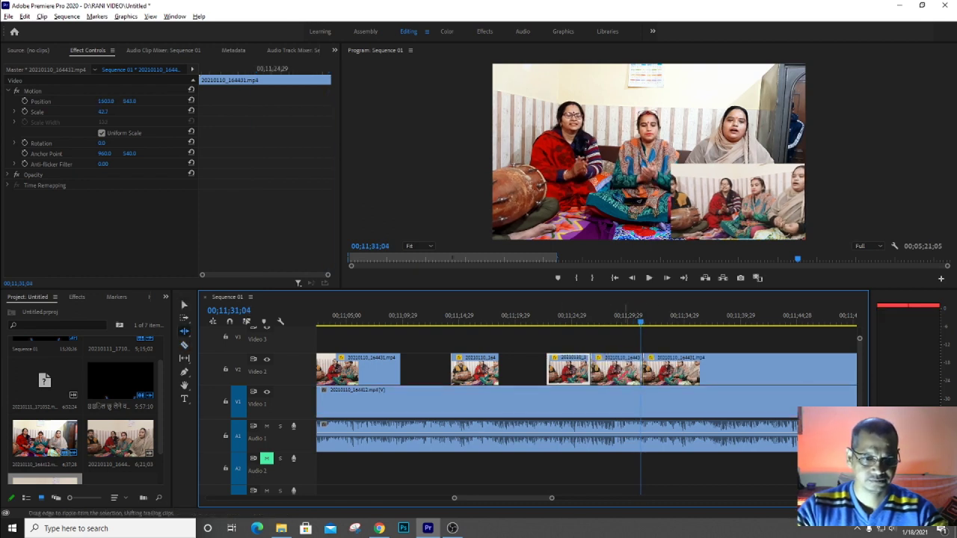
key("v")
left_click(628, 378)
key("Delete")
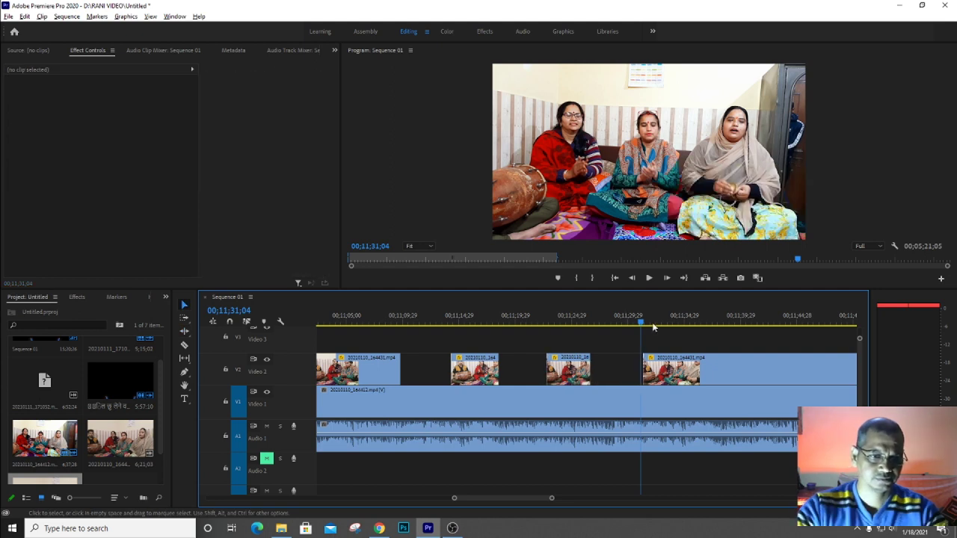
Split the next V2 clip at the following cut point and delete the piece after it
left_click(662, 318)
key("space")
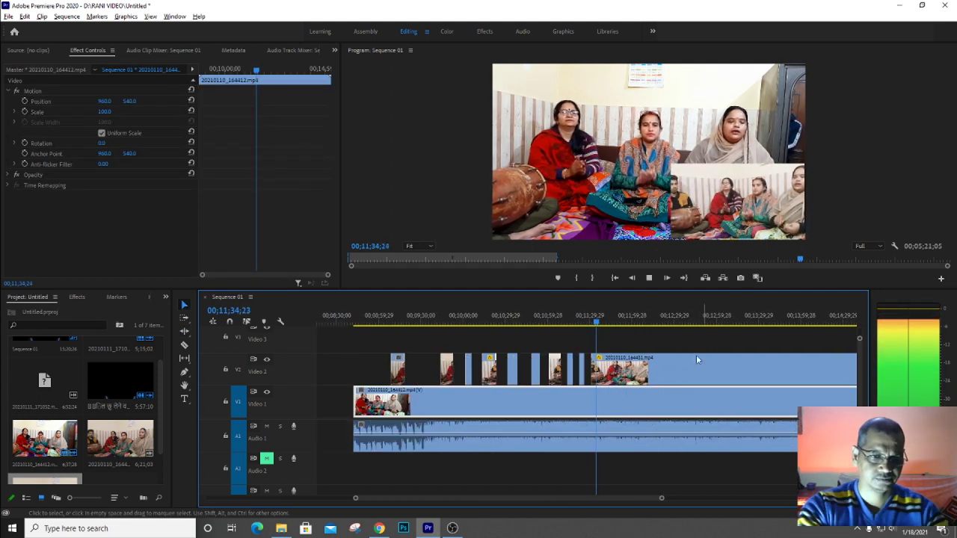
key("space")
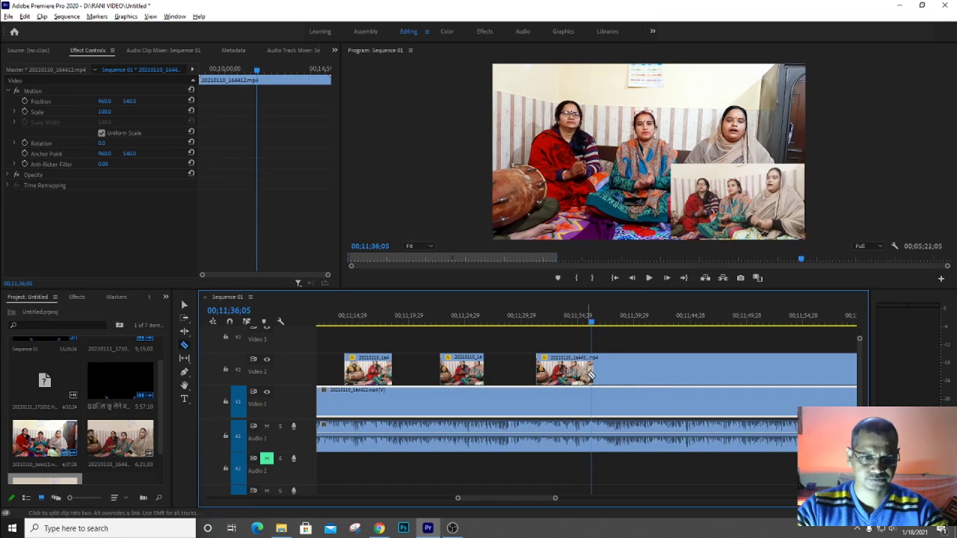
left_click(591, 376)
key("v")
left_click(611, 378)
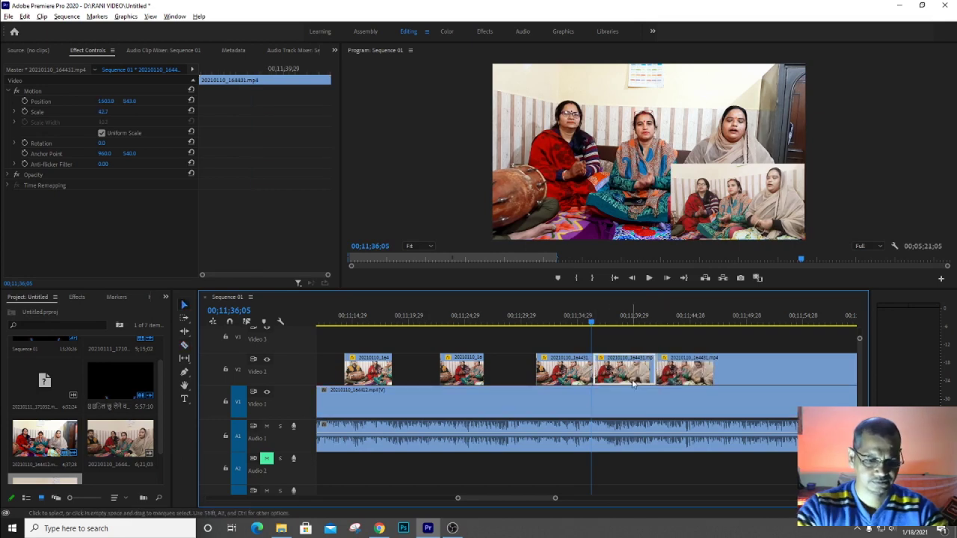
key("Delete")
Near 00;11;46, split the V2 clip and delete the piece between the cuts
left_click(641, 320)
key("space")
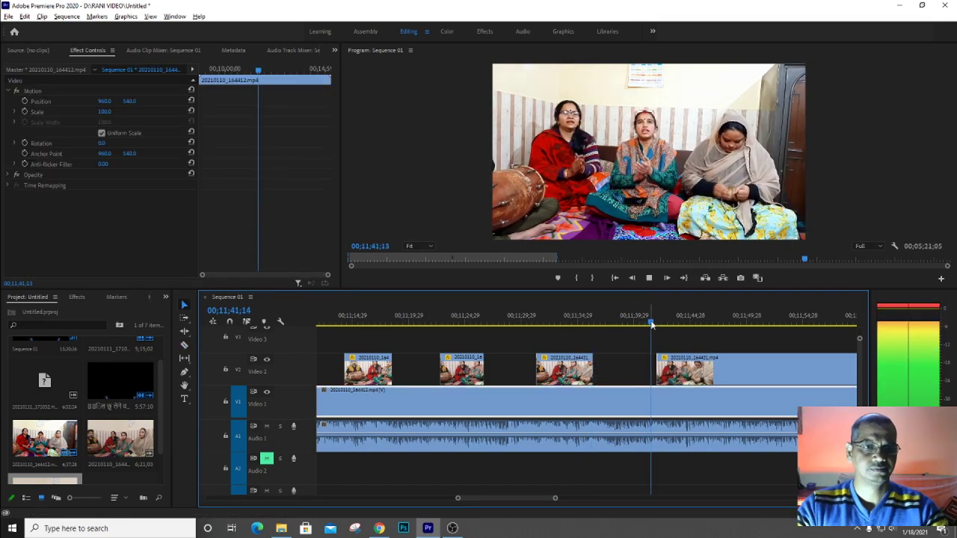
left_click(686, 324)
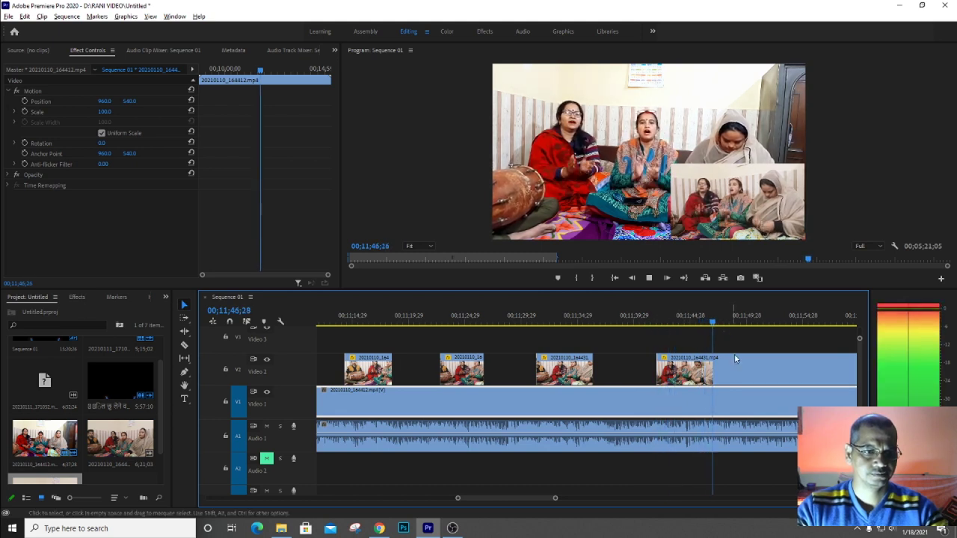
key("space")
key("c")
left_click(720, 369)
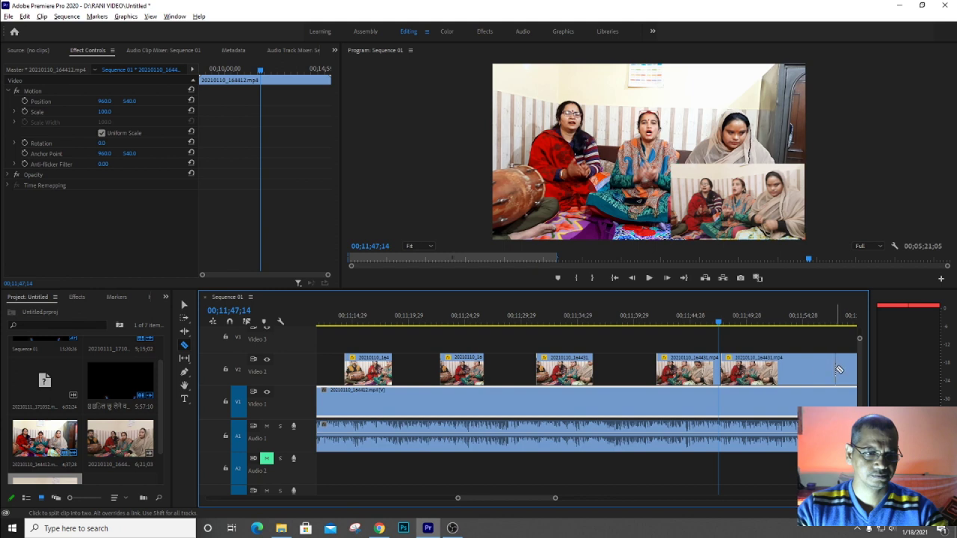
key("v")
left_click(756, 380)
key("Delete")
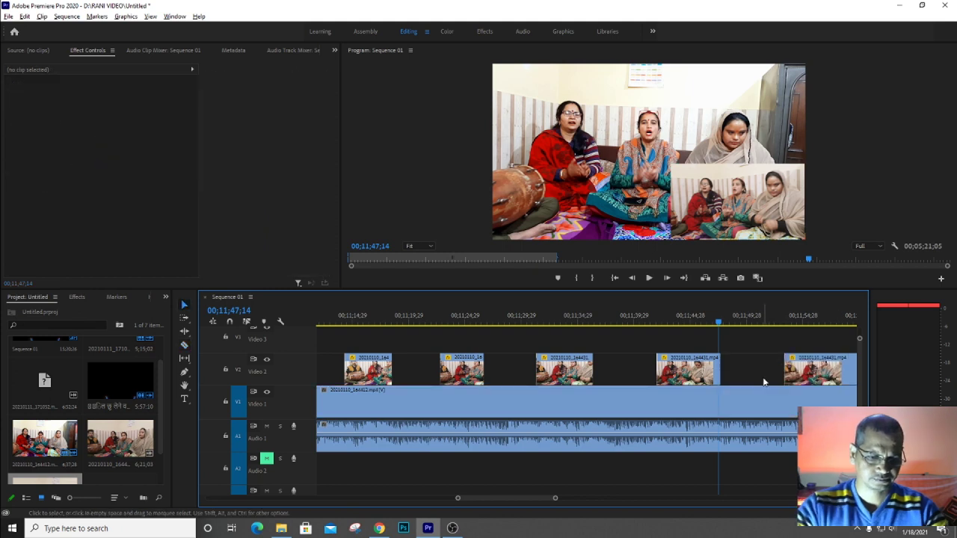
Split the V2 cutaway at the playhead and slide the later piece right to open a gap
key("space")
key("minus")
key("minus")
key("minus")
key("minus")
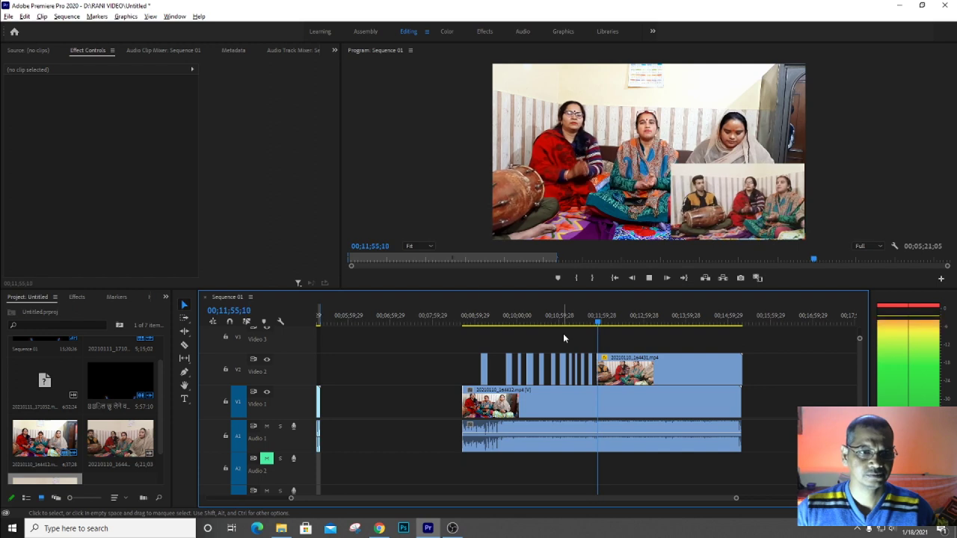
key("equal")
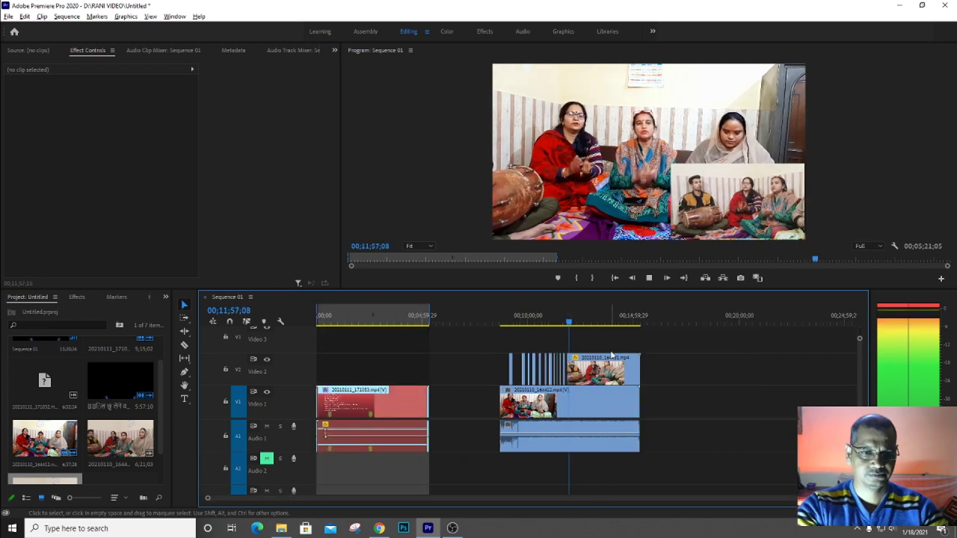
key("equal")
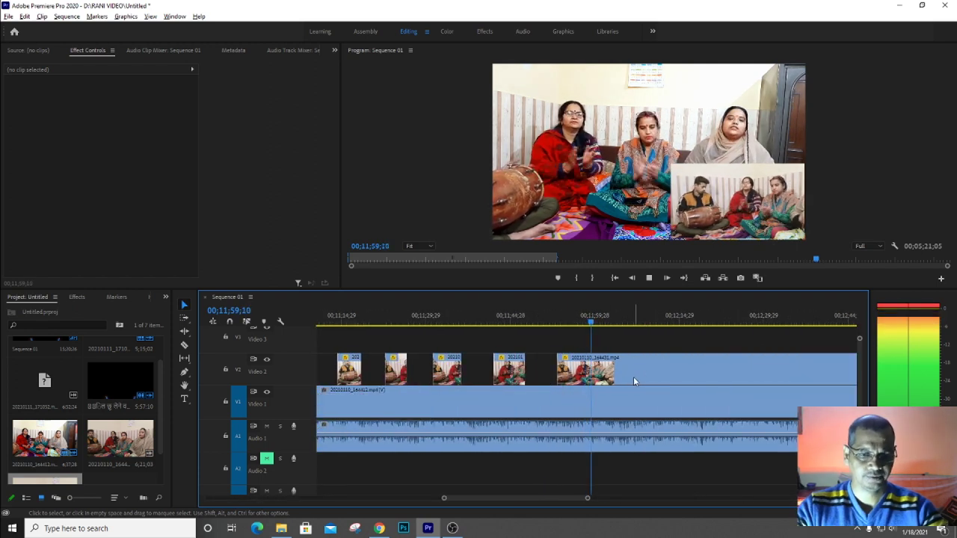
left_click(630, 381)
key("c")
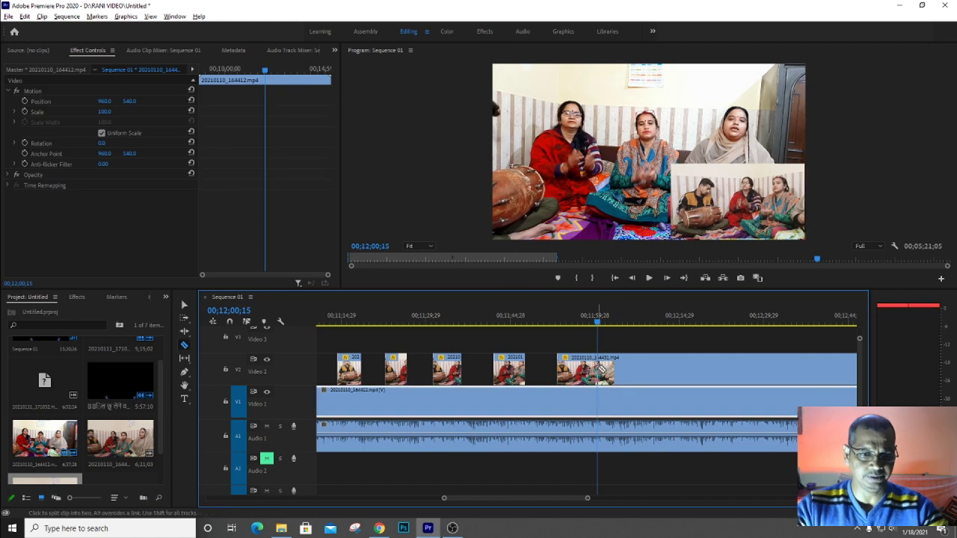
left_click(603, 370)
key("v")
left_click_drag(620, 370, 662, 370)
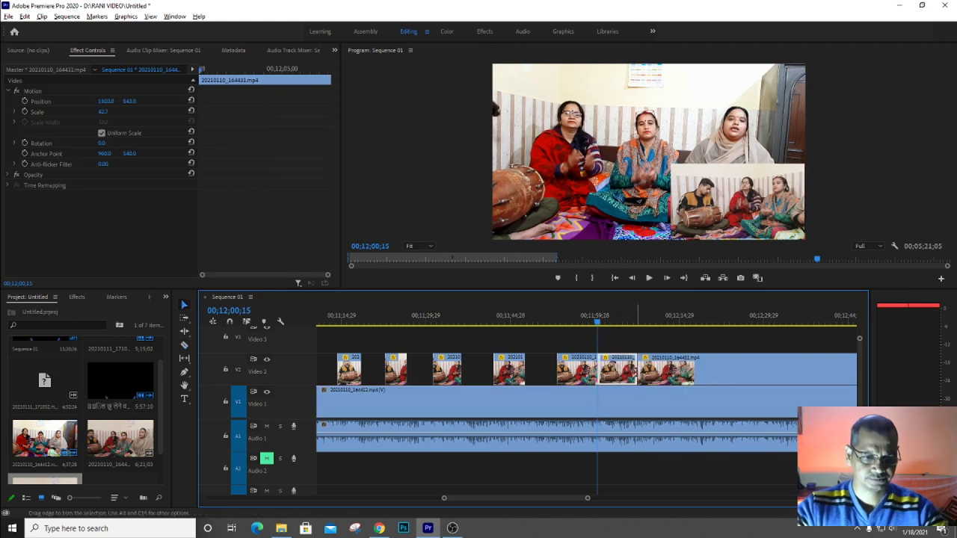
Around 00;12;11, cut V2 twice and delete the middle piece
left_click(582, 321)
key("space")
left_click_drag(582, 322, 647, 322)
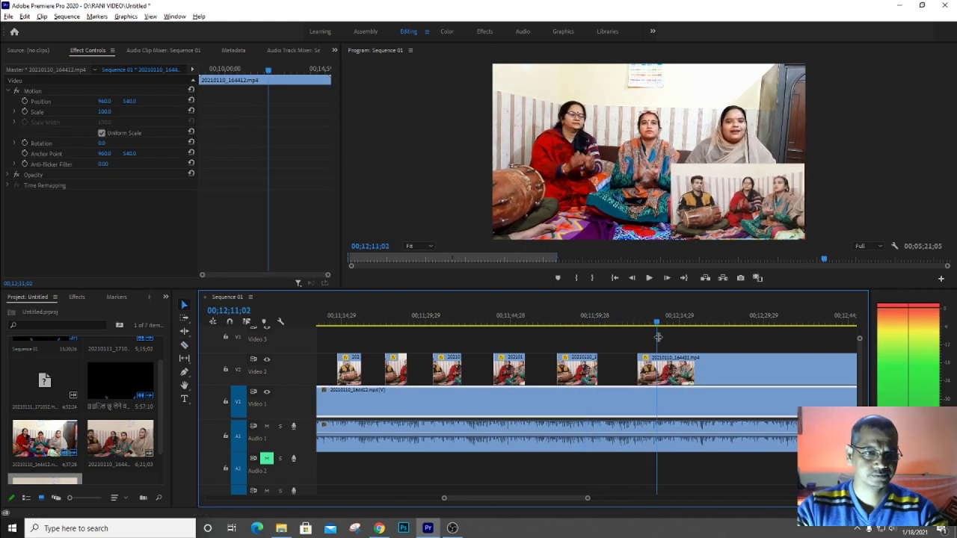
scroll(658, 370, "down", 3)
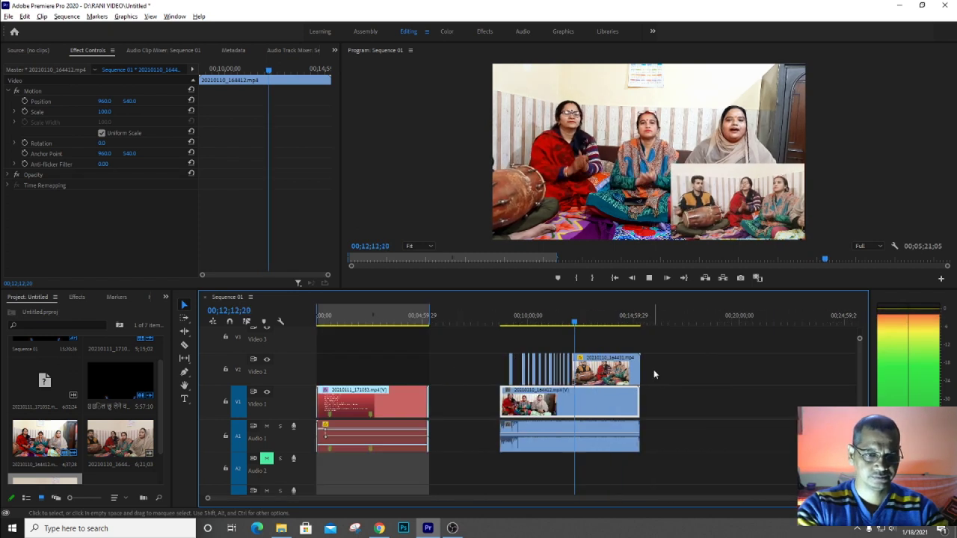
key("space")
key("c")
left_click(587, 370)
left_click(630, 373)
key("v")
left_click(608, 370)
key("Delete")
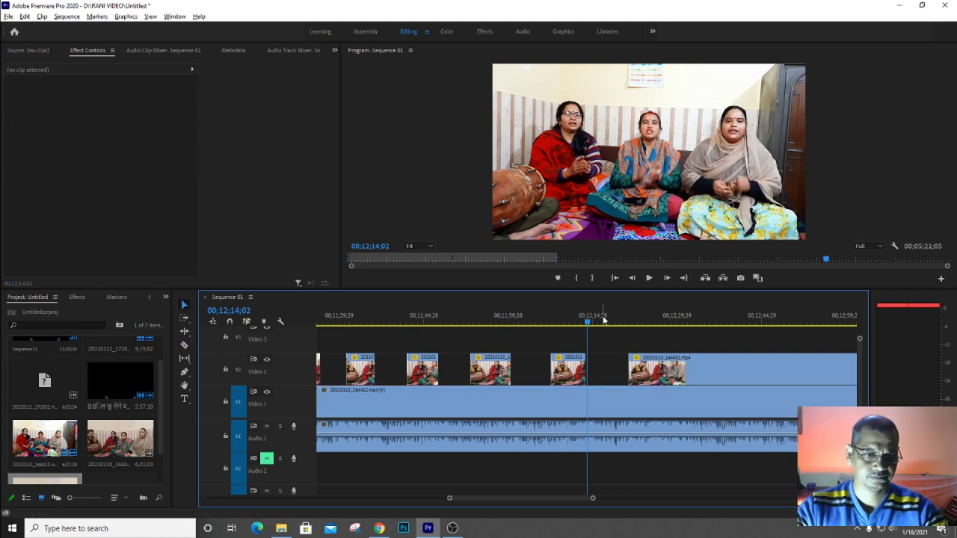
At 00;12;29;09, cut V2 twice and delete the piece between the cuts
left_click(628, 319)
key("space")
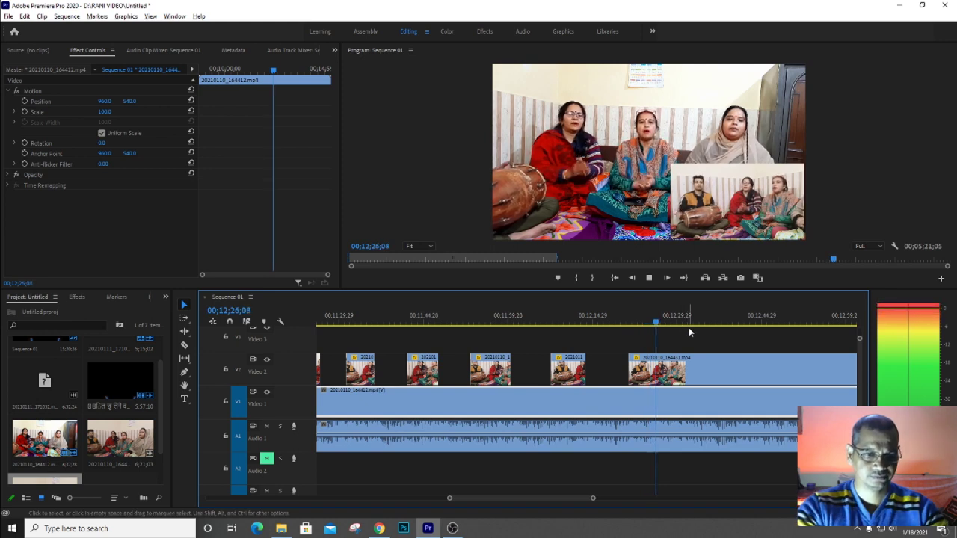
scroll(688, 327, "down", 2)
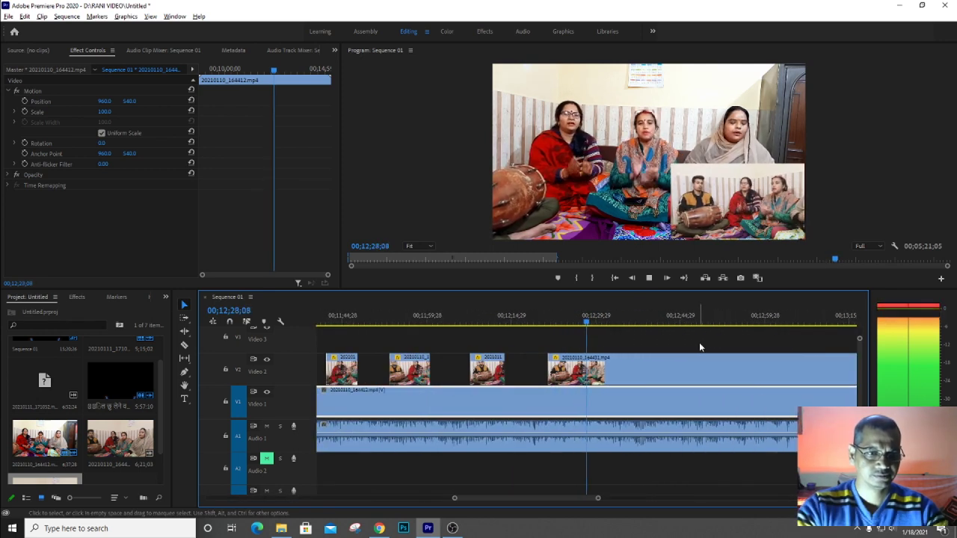
key("space")
key("c")
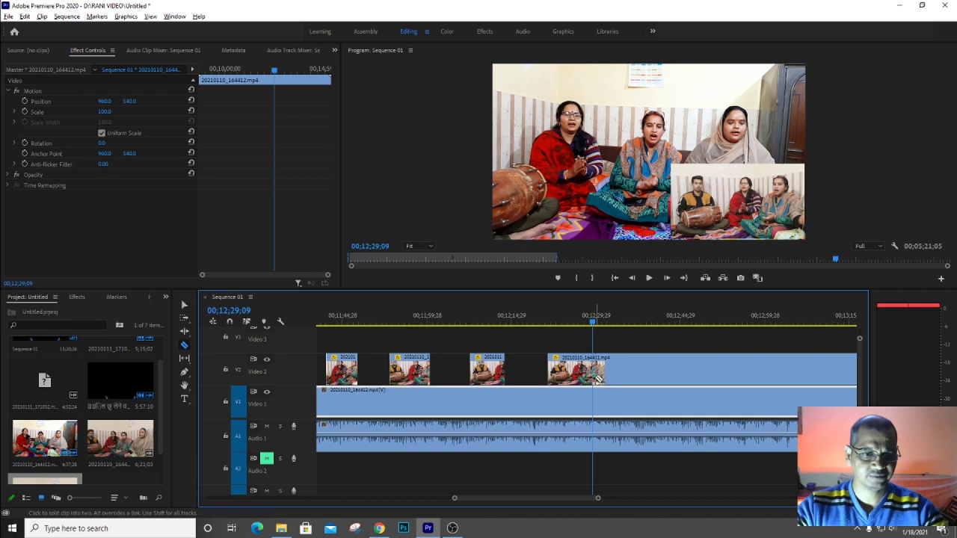
left_click(594, 378)
left_click(654, 373)
key("v")
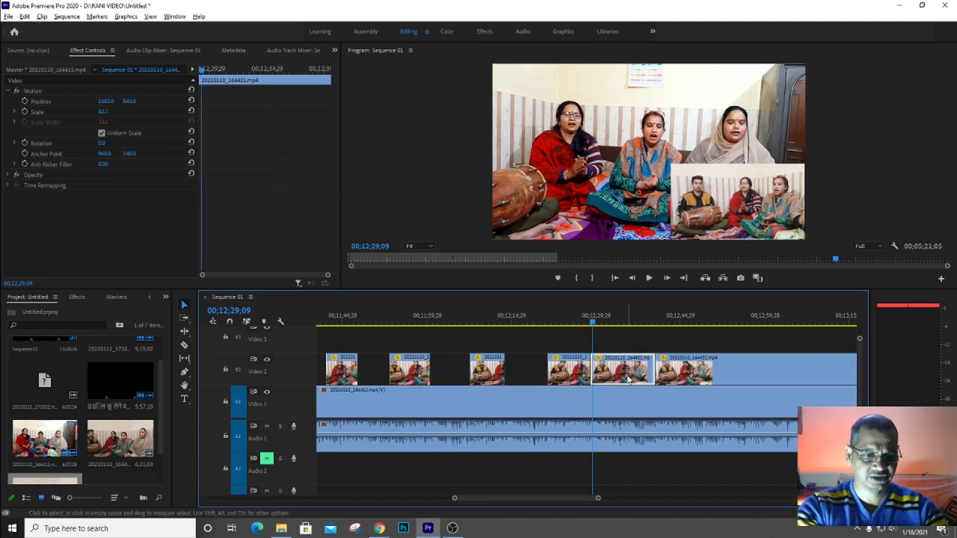
key("Delete")
At 00;12;50;17, cut the long V2 clip twice and delete the middle piece
left_click(568, 368)
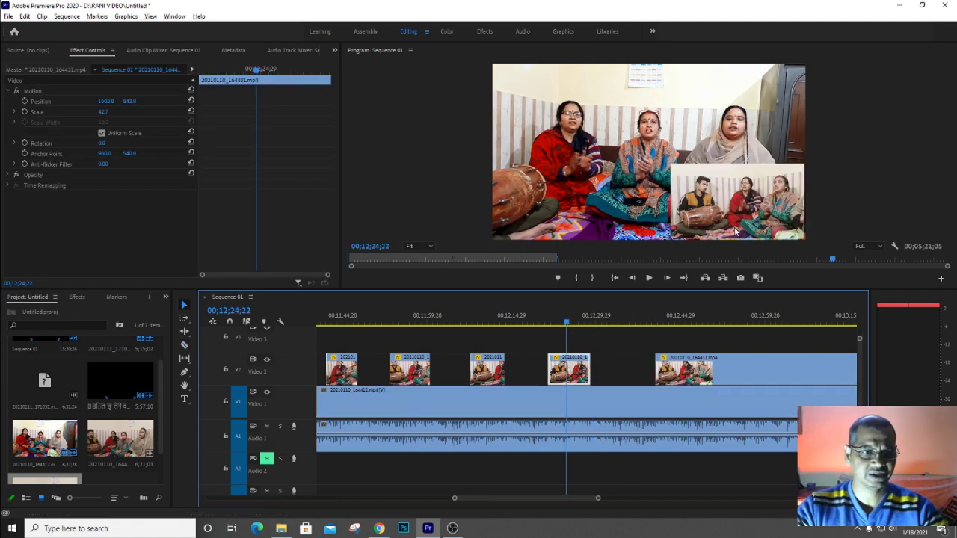
left_click(703, 317)
key("space")
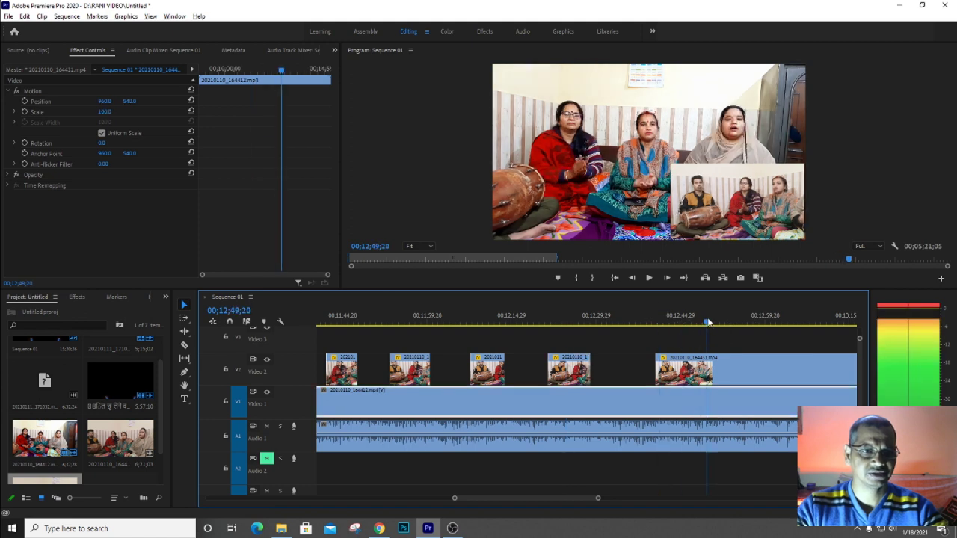
key("space")
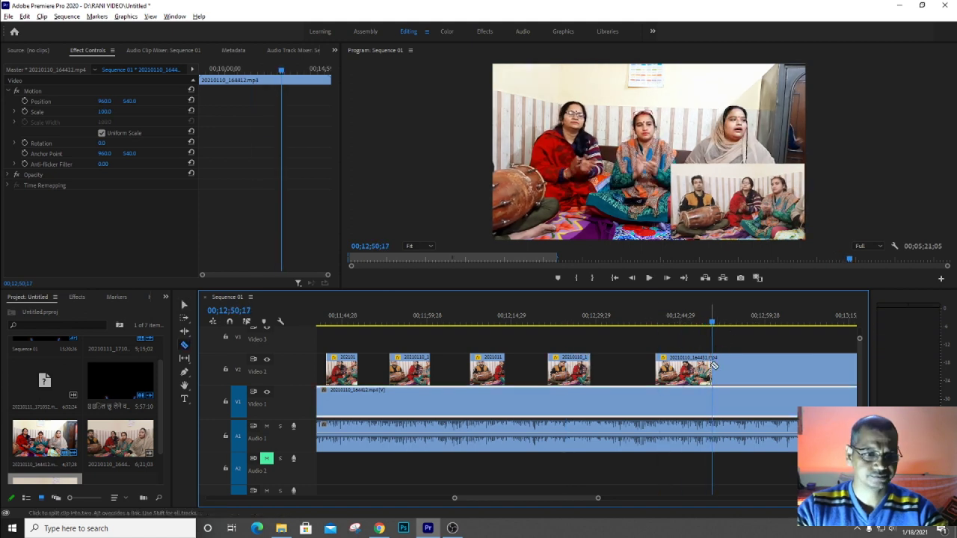
left_click(712, 365)
left_click(758, 368)
key("v")
left_click(736, 370)
key("Delete")
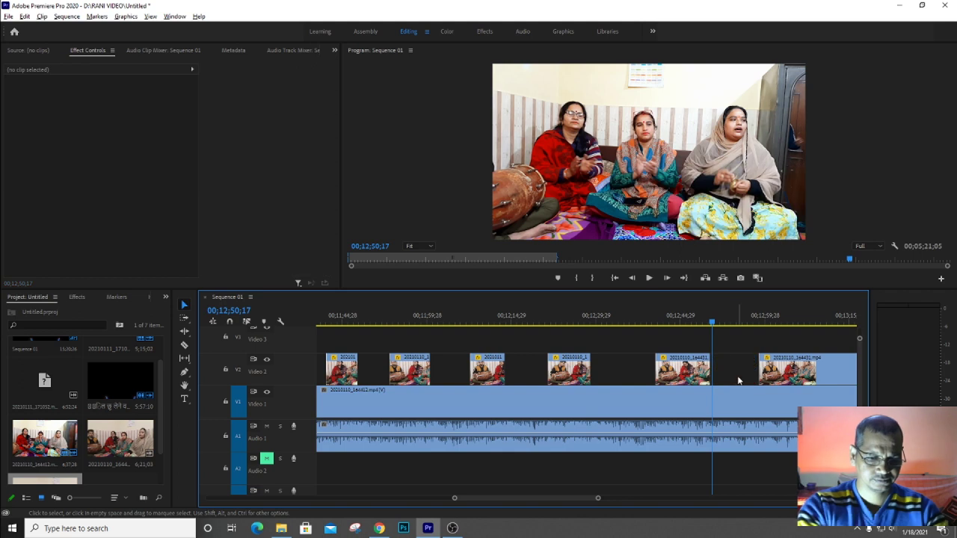
Delete the V2 piece following about 00;13;07, leaving a gap
key("minus")
key("minus")
left_click(640, 321)
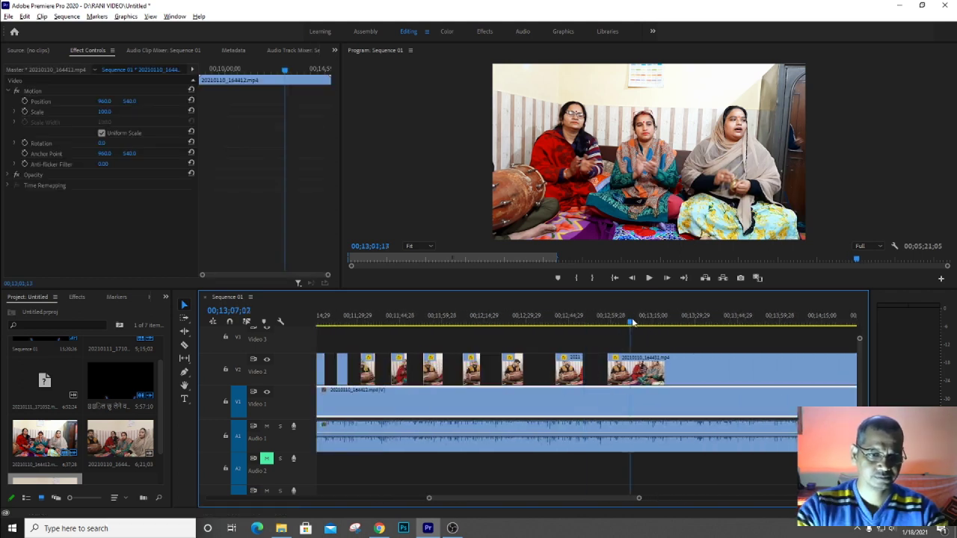
left_click(657, 369)
key("Delete")
Slightly lengthen the end of the Video 2 clip near 00;13;05
left_click(625, 321)
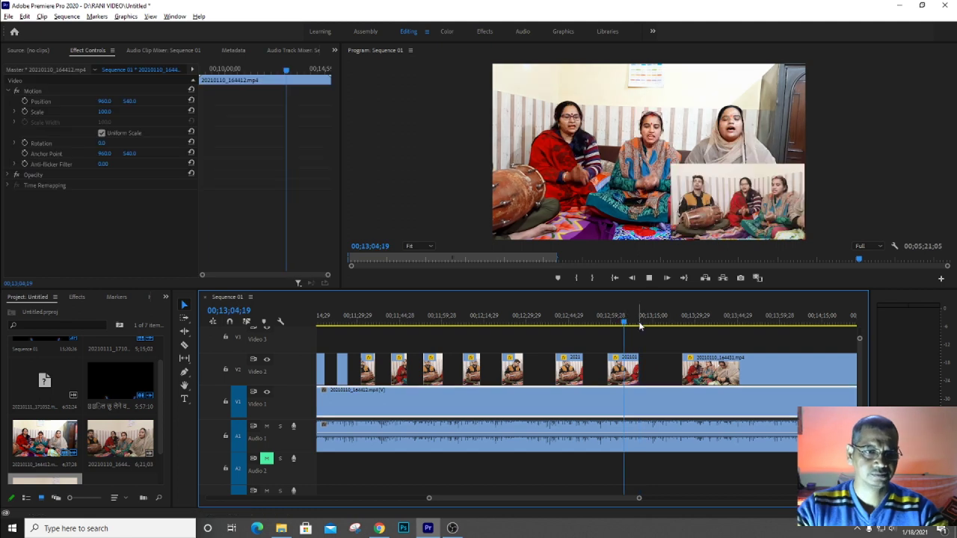
key("space")
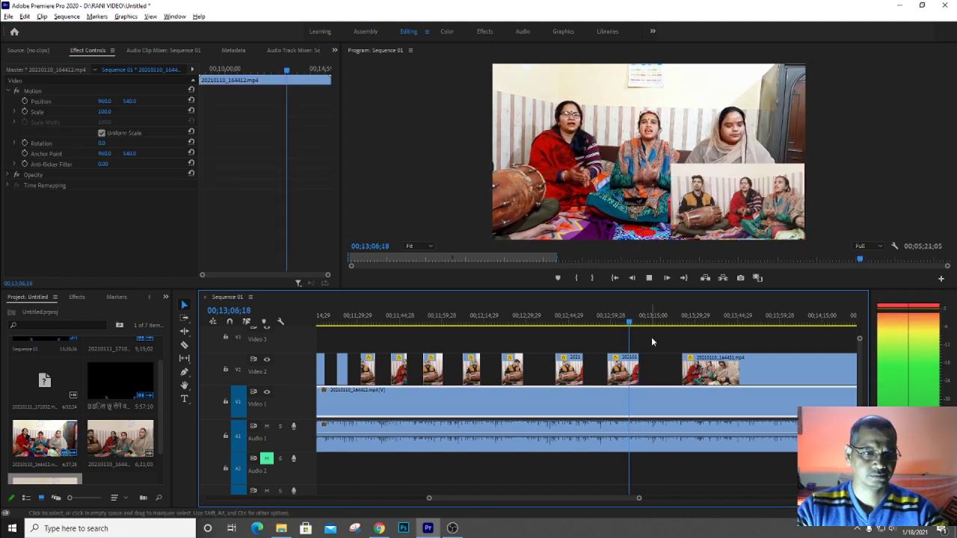
key("space")
left_click_drag(639, 370, 652, 370)
key("space")
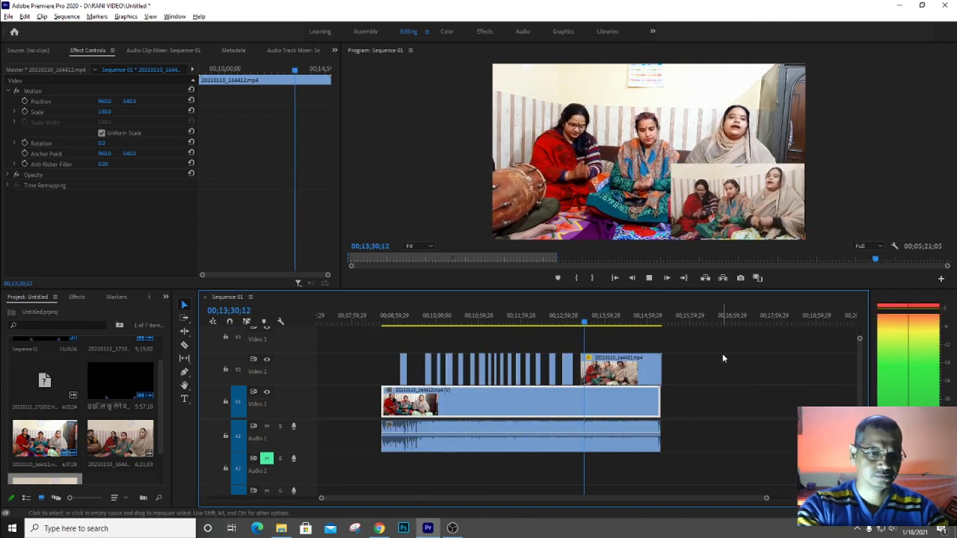
Near 13;35, cut Video 2 twice and delete the piece between, leaving a gap
key("equal")
key("equal")
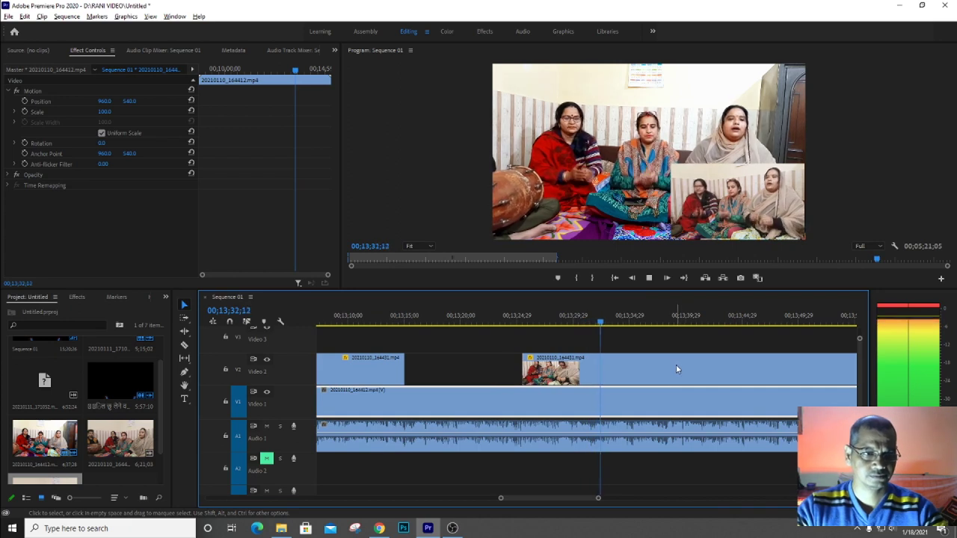
key("c")
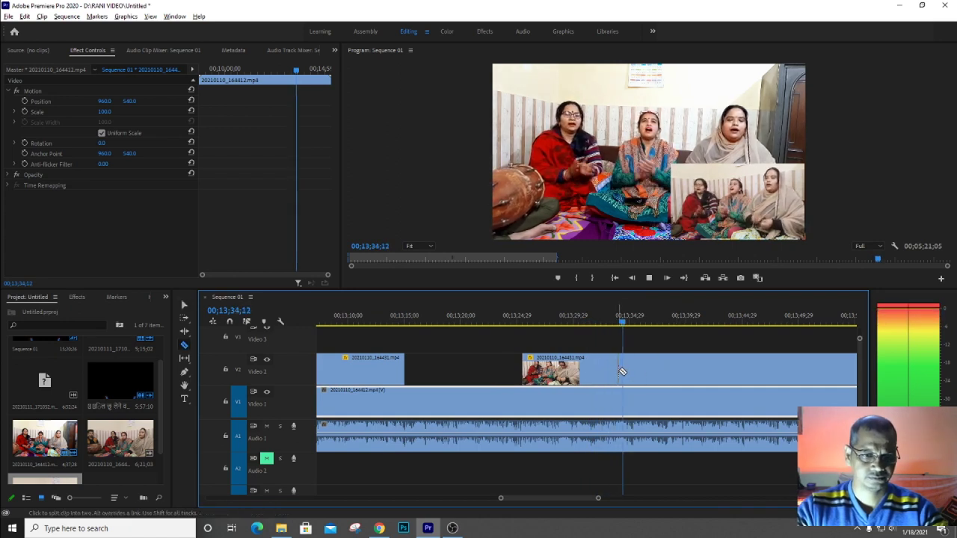
left_click(639, 372)
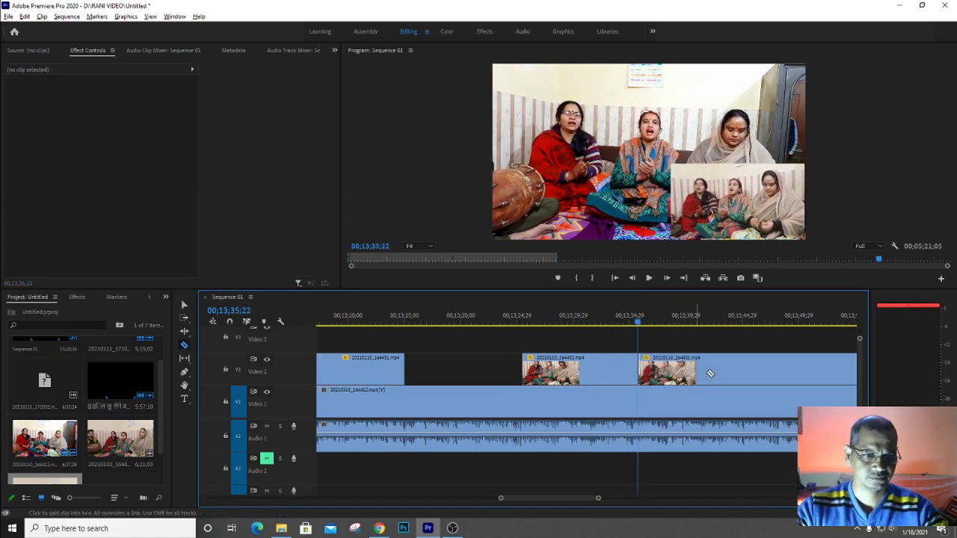
left_click(711, 372)
key("v")
left_click(681, 379)
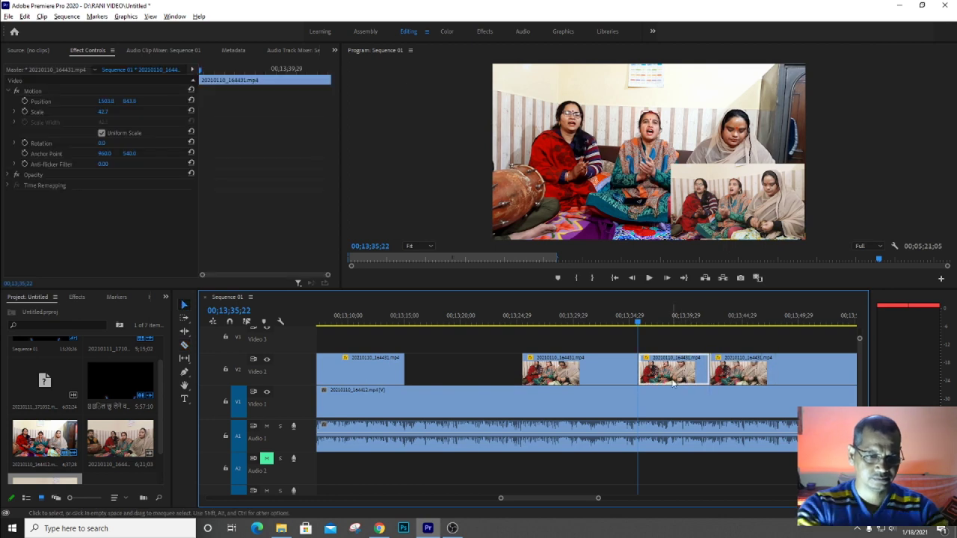
key("Delete")
key("space")
key("minus")
key("minus")
key("minus")
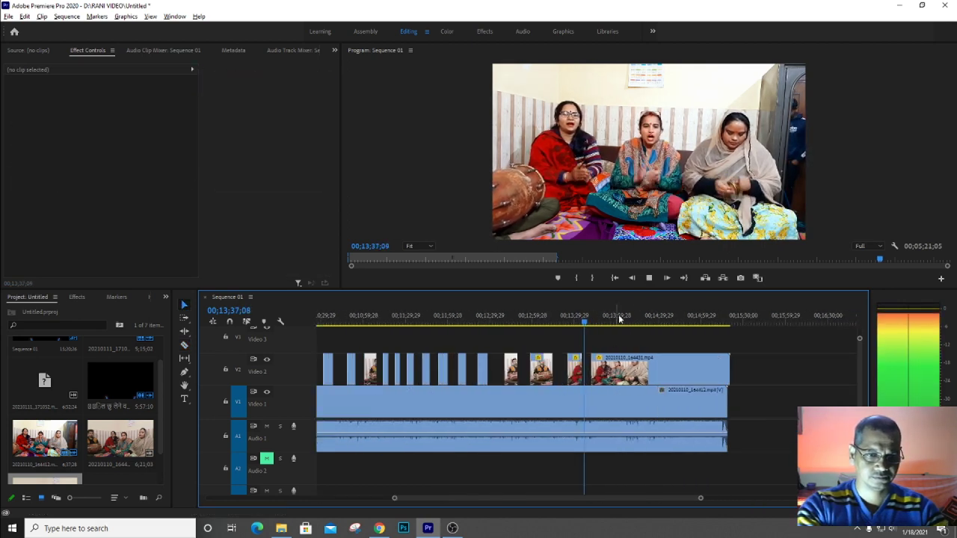
Around 13;54, cut Video 2 twice and delete the piece between the cuts
key("equal")
key("equal")
key("d")
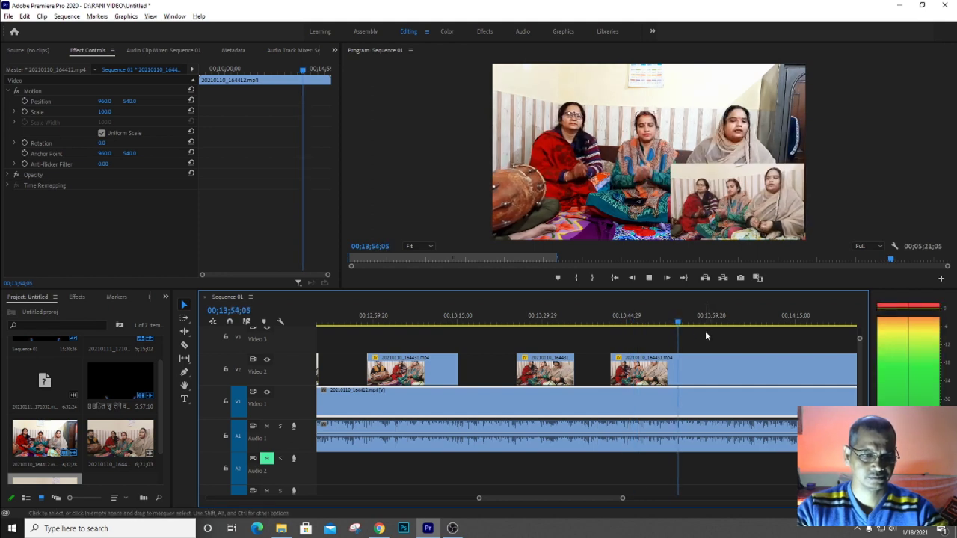
key("space")
left_click(680, 367)
left_click(743, 367)
key("v")
left_click(711, 374)
key("Delete")
key("space")
key("minus")
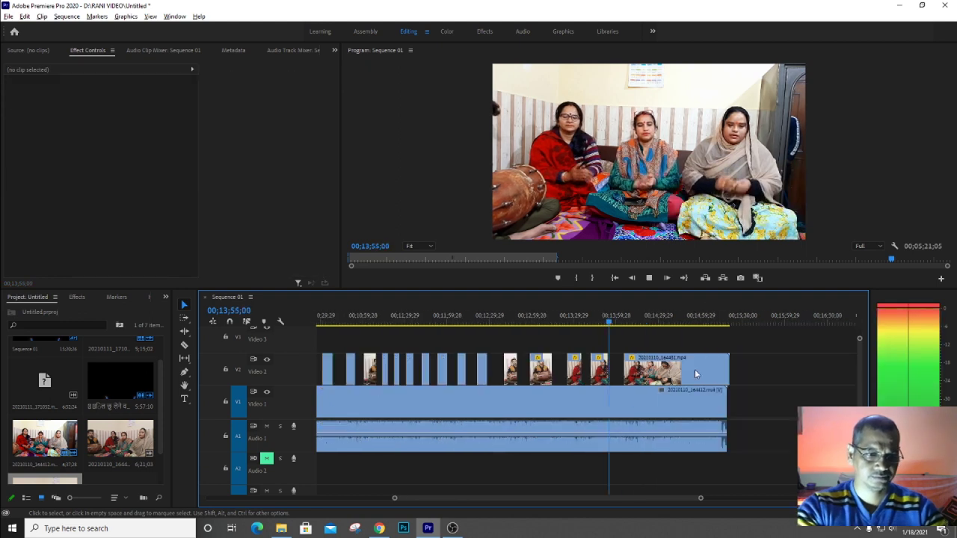
Around 14;13, cut Video 2 twice and delete the middle piece
key("equal")
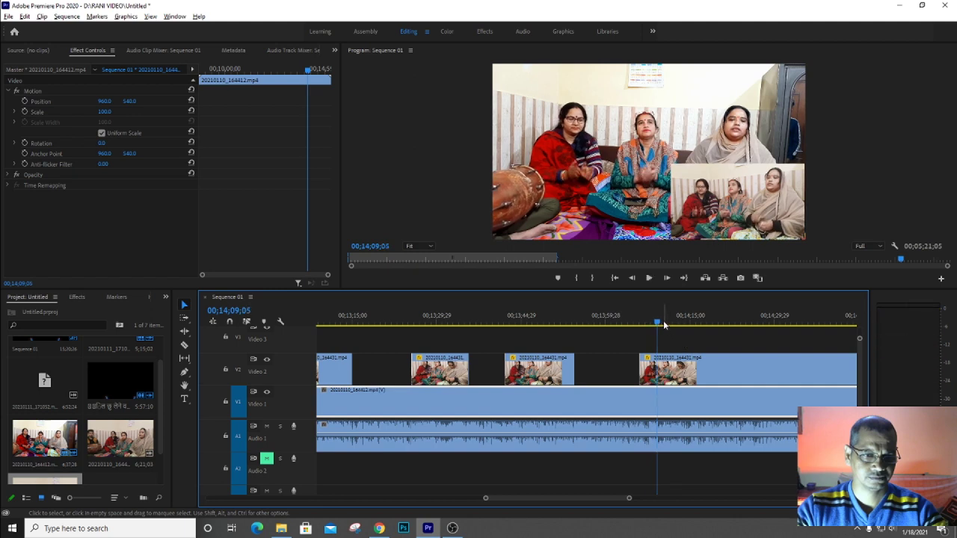
key("space")
key("c")
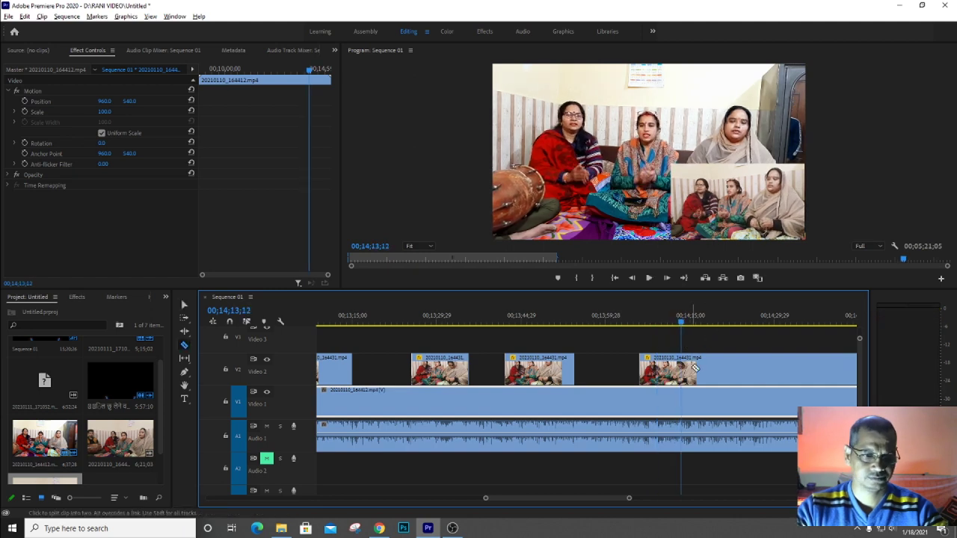
left_click(683, 369)
left_click(735, 368)
key("v")
left_click(710, 369)
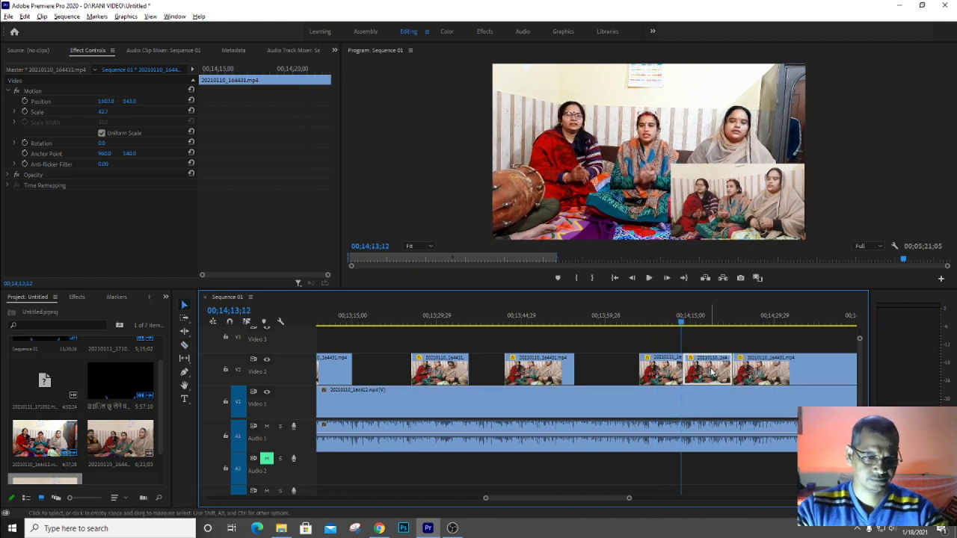
key("Delete")
key("space")
Make two Razor cuts in Video 2 near 14;26–14;30
scroll(710, 366, "down", 3)
scroll(677, 352, "up", 5)
left_click(664, 320)
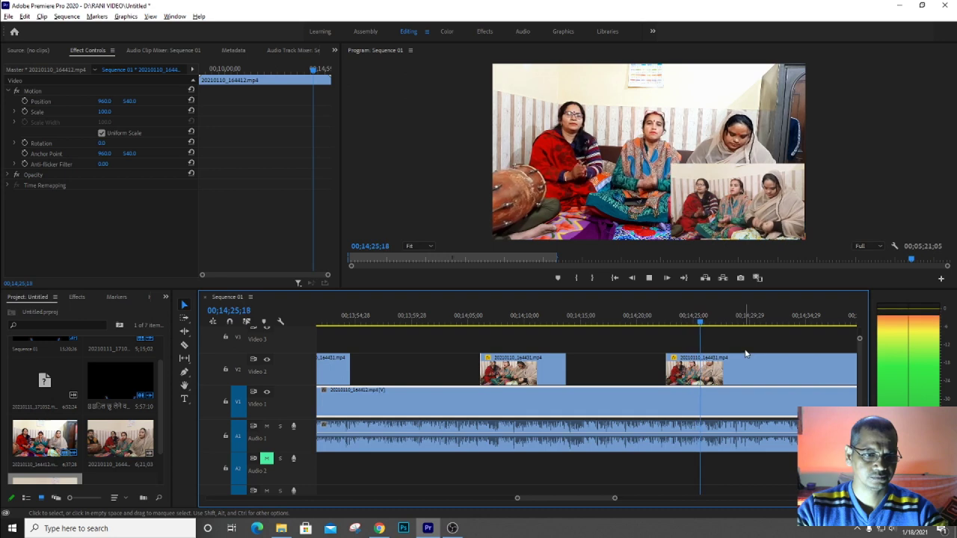
key("space")
key("c")
left_click(716, 372)
left_click(785, 372)
key("v")
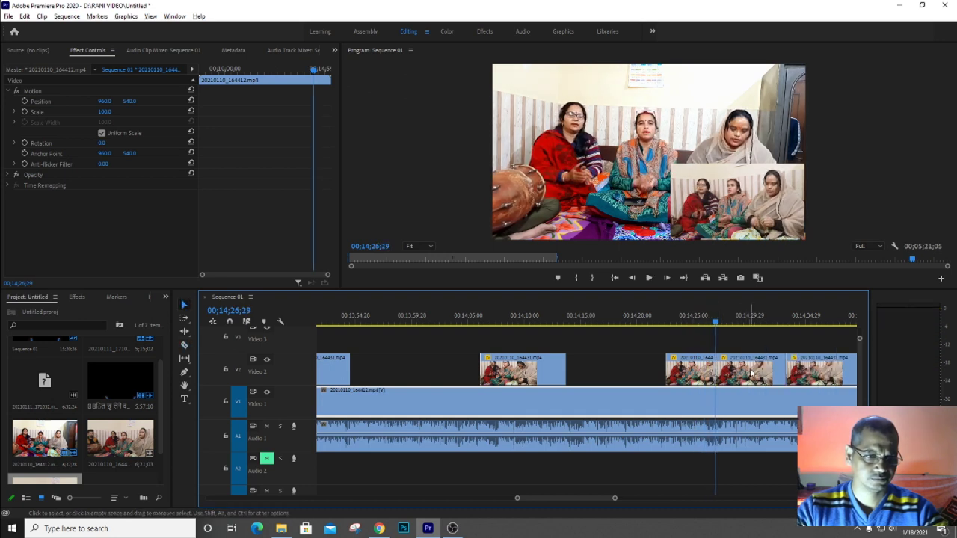
key("space")
Around 14;48, cut Video 2 twice and delete the piece between the cuts
scroll(676, 340, "down", 3)
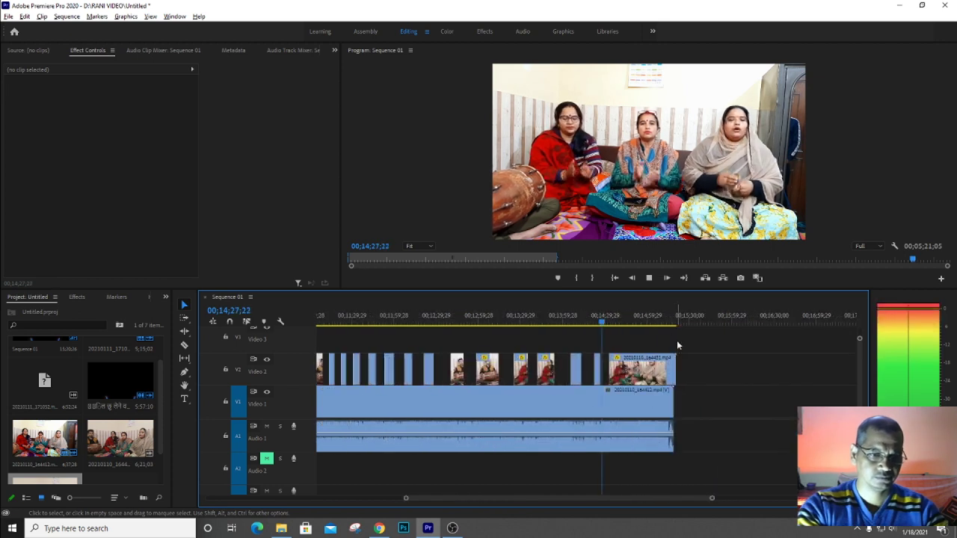
scroll(663, 347, "up", 2)
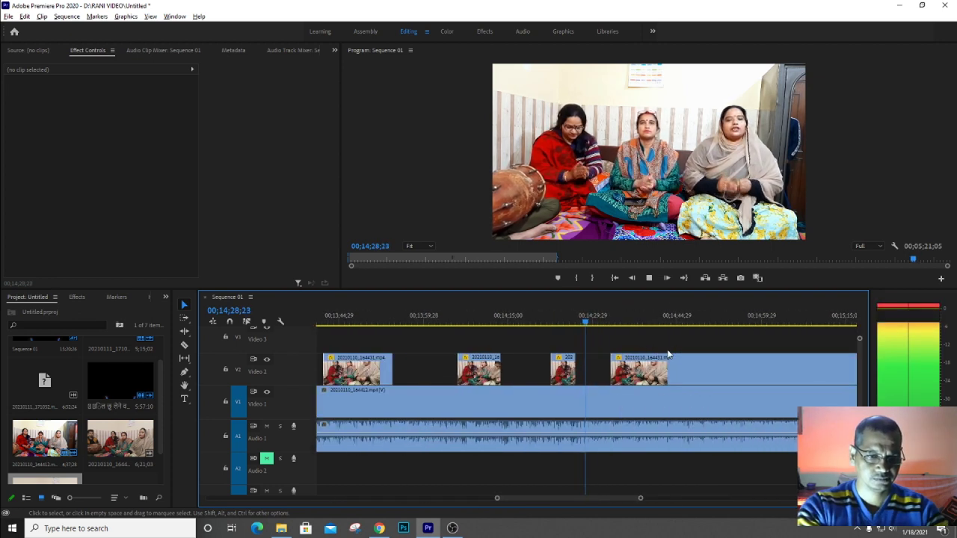
left_click(615, 321)
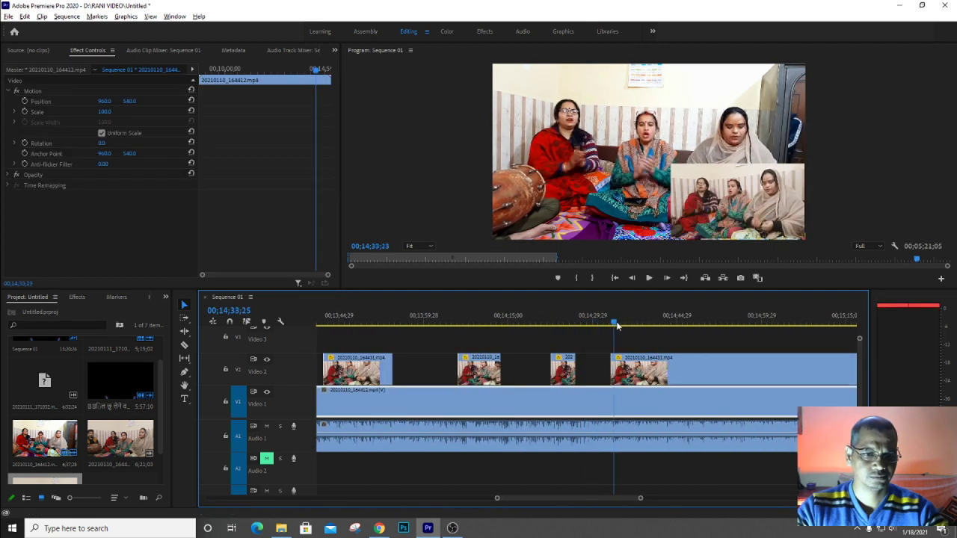
left_click(690, 322)
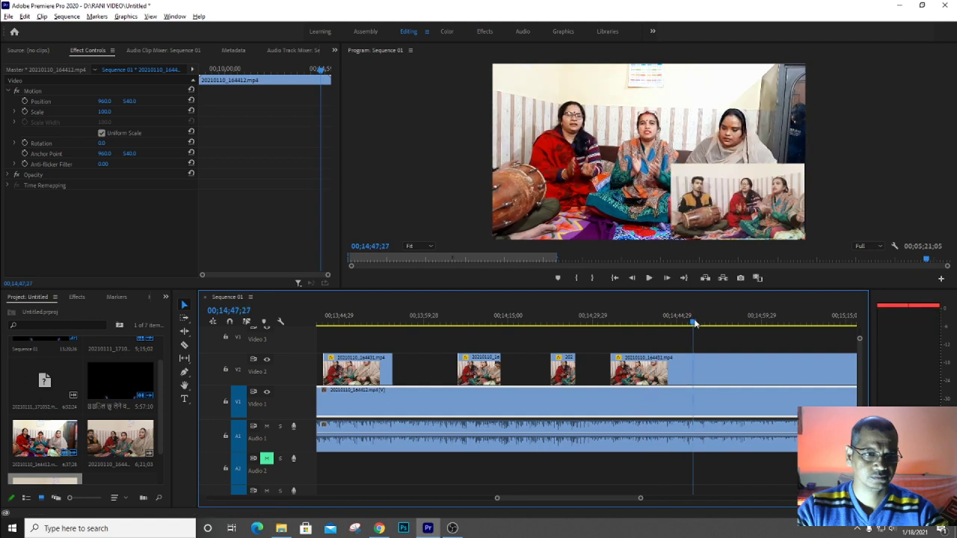
key("space")
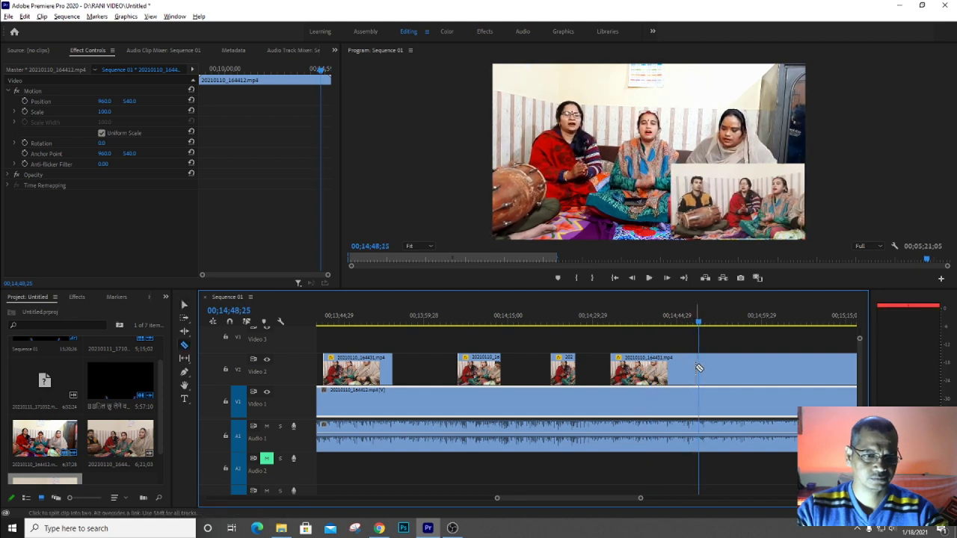
left_click(698, 368)
left_click(677, 379)
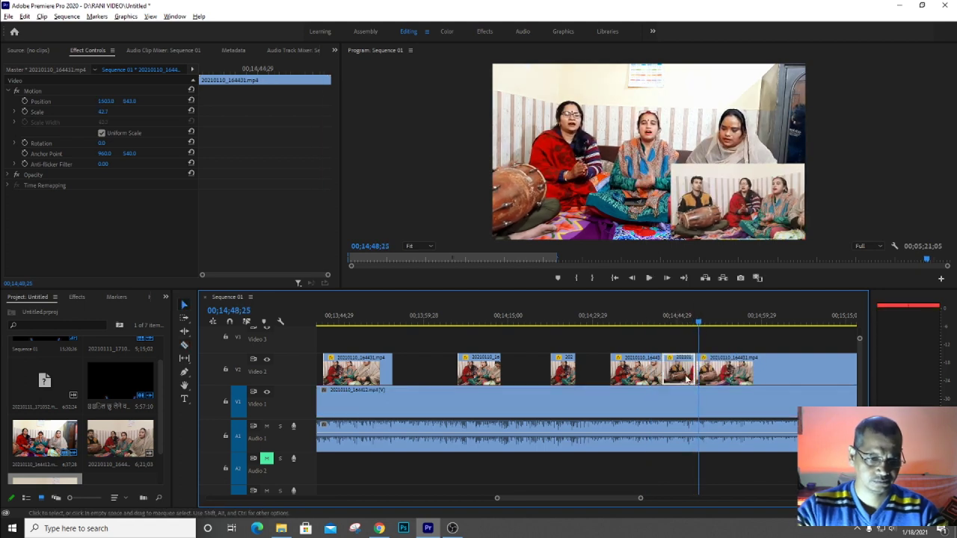
key("Delete")
Split Video 2 at the next edit point and again at 15;04;15 with Ctrl+K
left_click(723, 326)
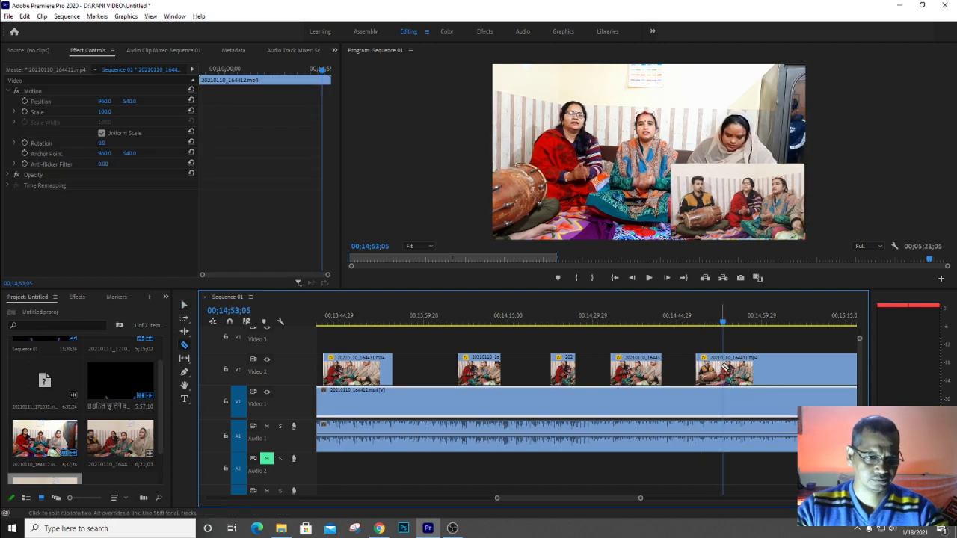
left_click(752, 377)
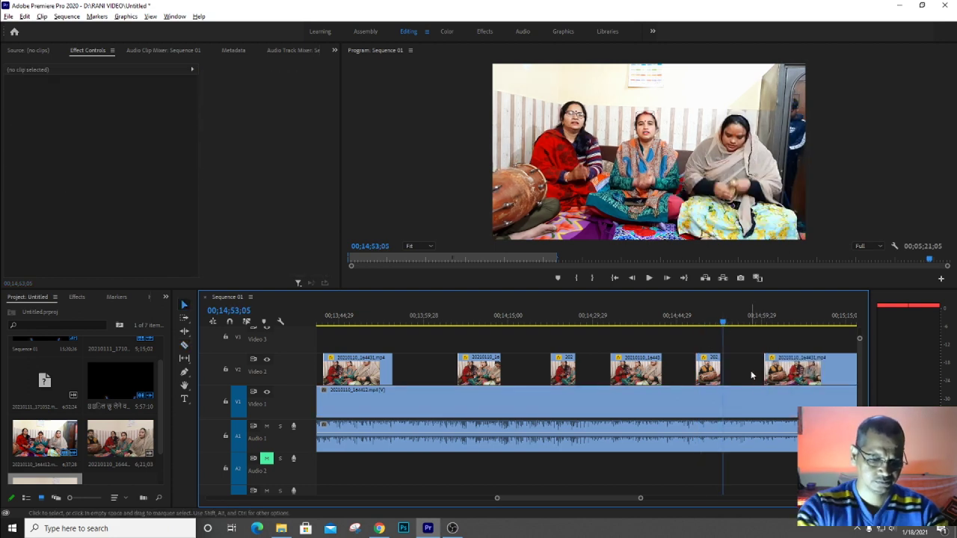
key("space")
key("minus")
key("equal")
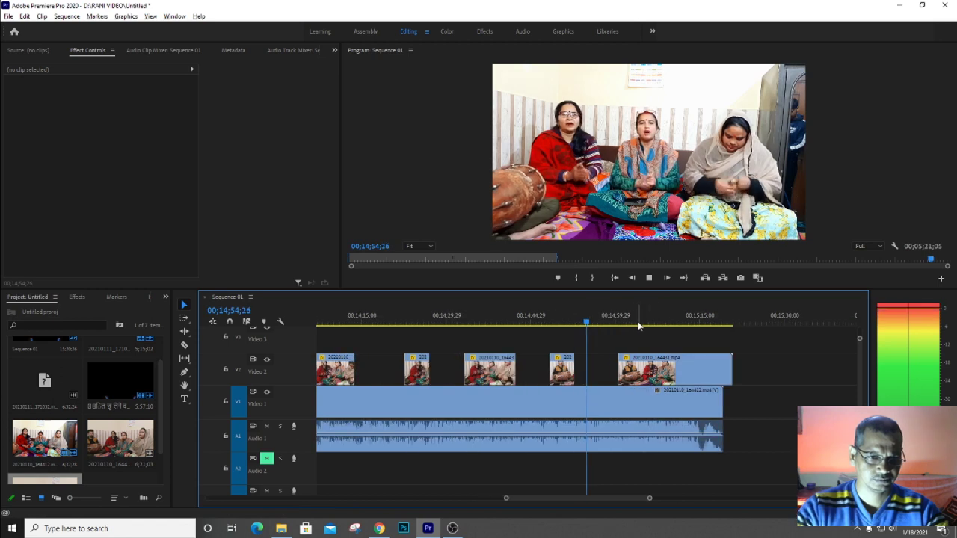
left_click(651, 320)
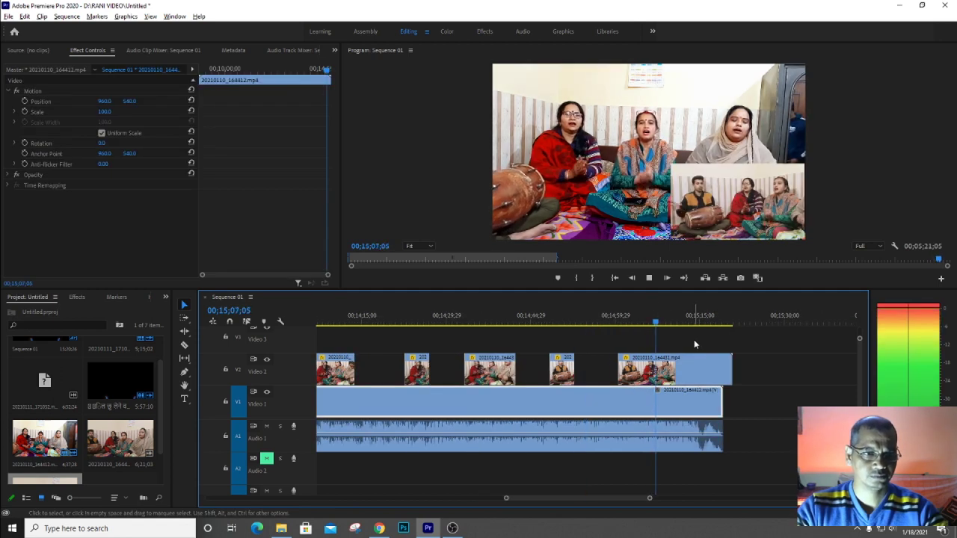
left_click(640, 322)
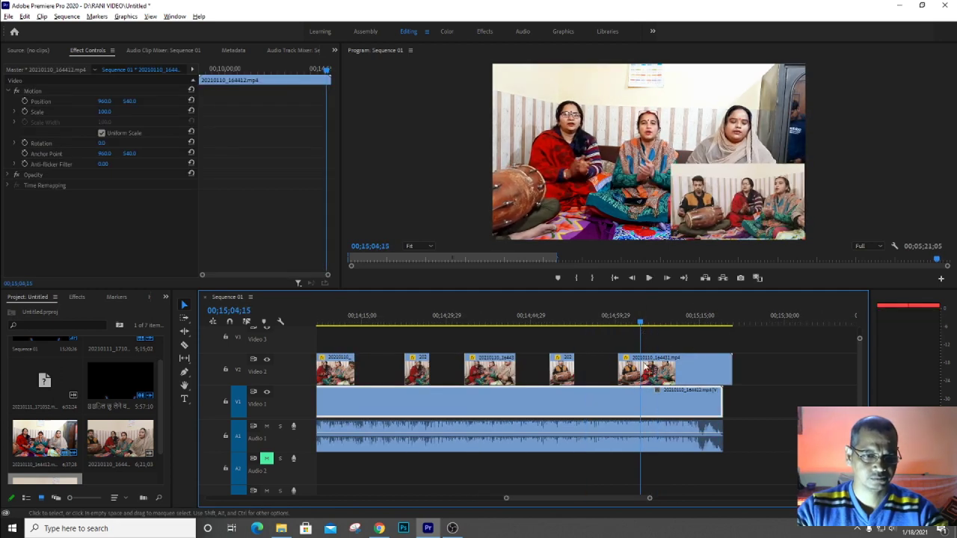
key("ctrl+k")
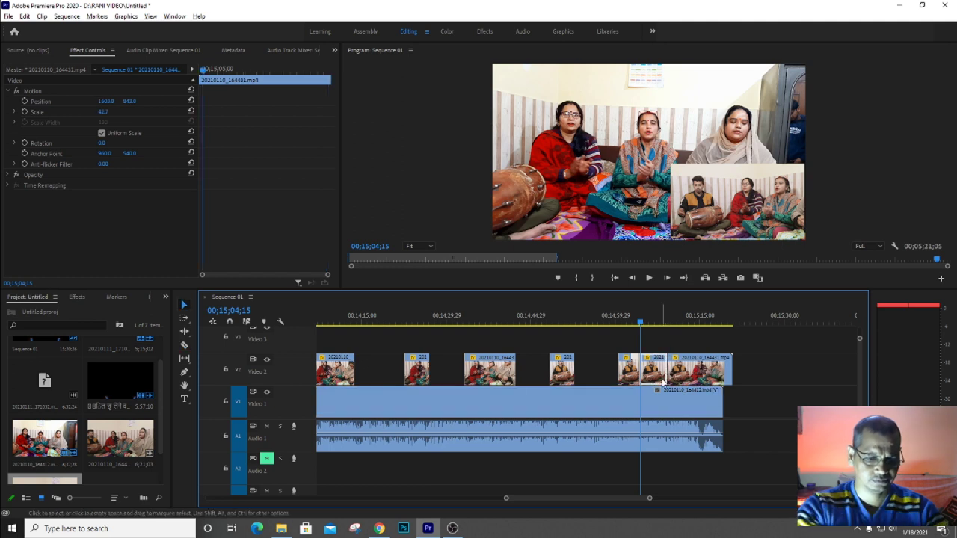
left_click(754, 388)
key("space")
Split Video 2 at 15;13;00 and delete its tail so Video 1 plays alone
key("minus")
key("equal")
key("equal")
key("equal")
key("equal")
key("space")
key("d")
key("space")
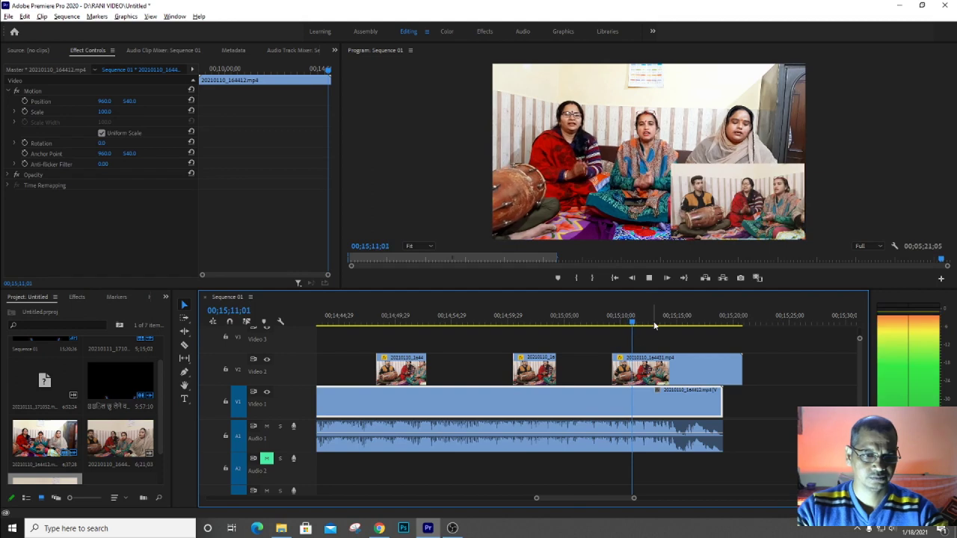
key("space")
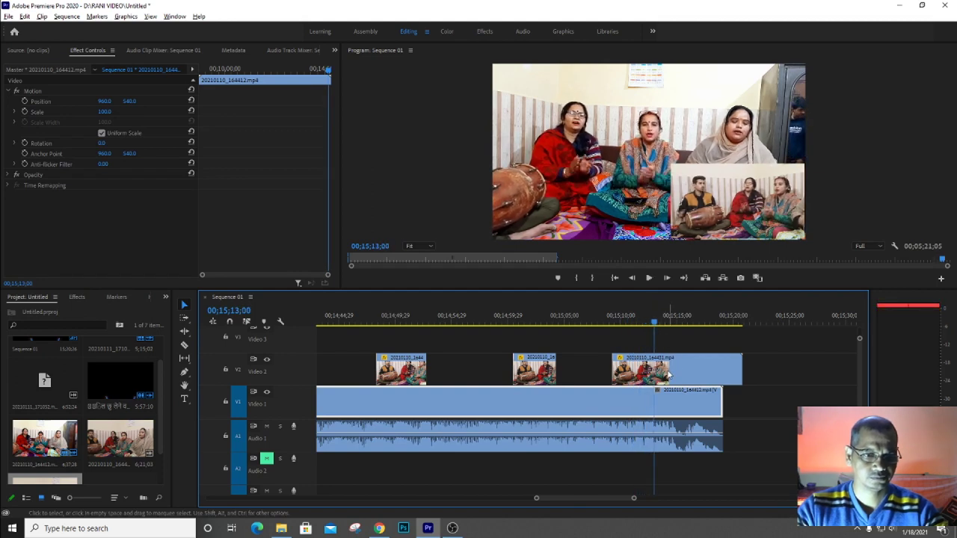
key("c")
left_click(657, 372)
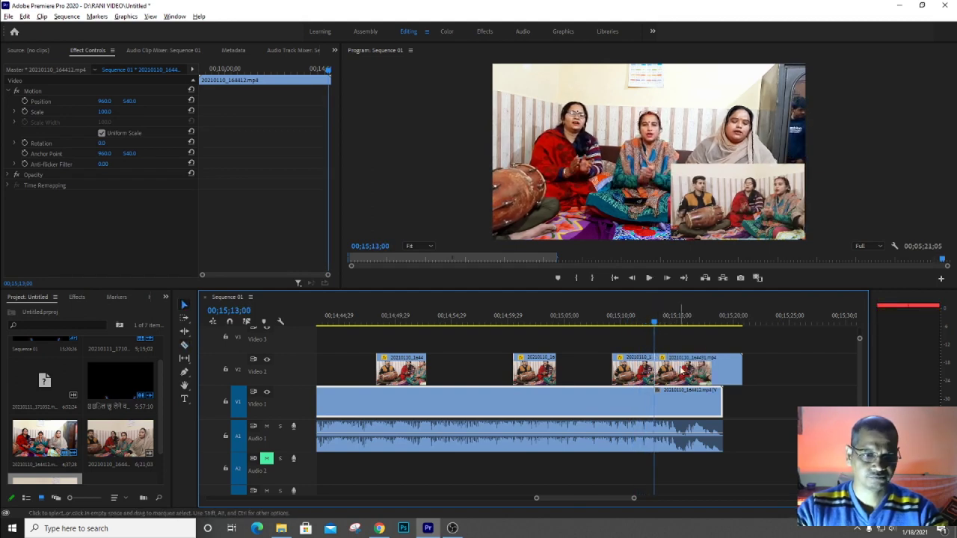
key("Delete")
key("space")
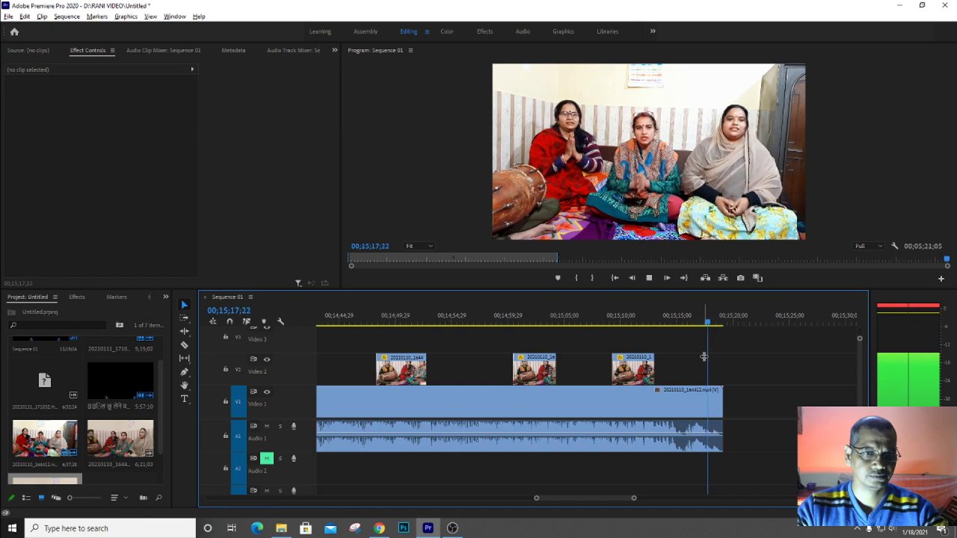
Restore the last V2 cutaway piece, preview the sequence end, then delete that piece
key("ctrl+z")
left_click(678, 317)
left_click_drag(678, 319, 681, 323)
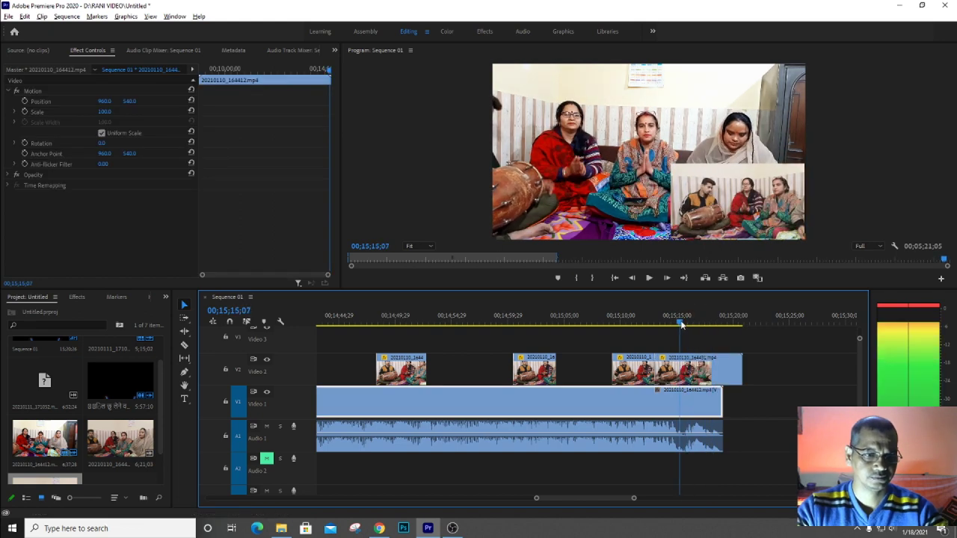
key("space")
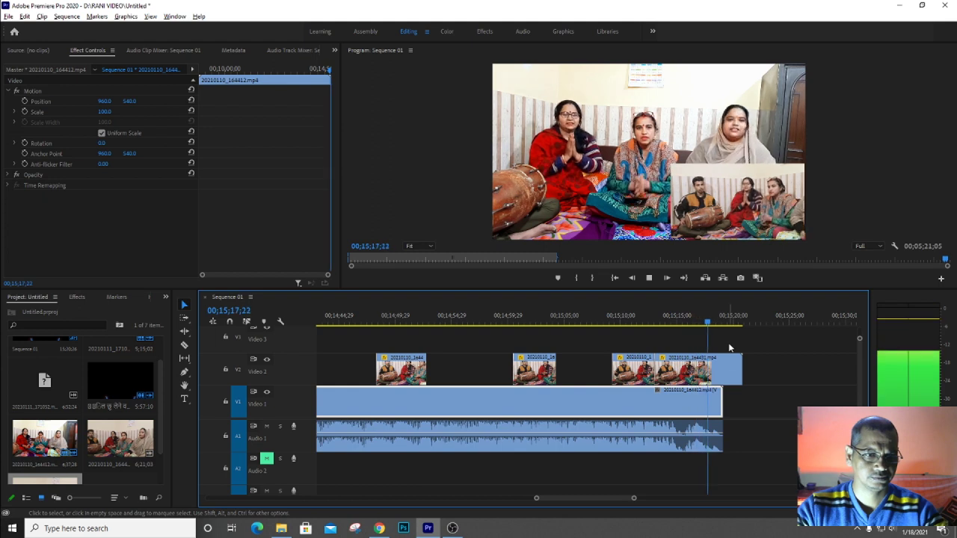
key("space")
key("Delete")
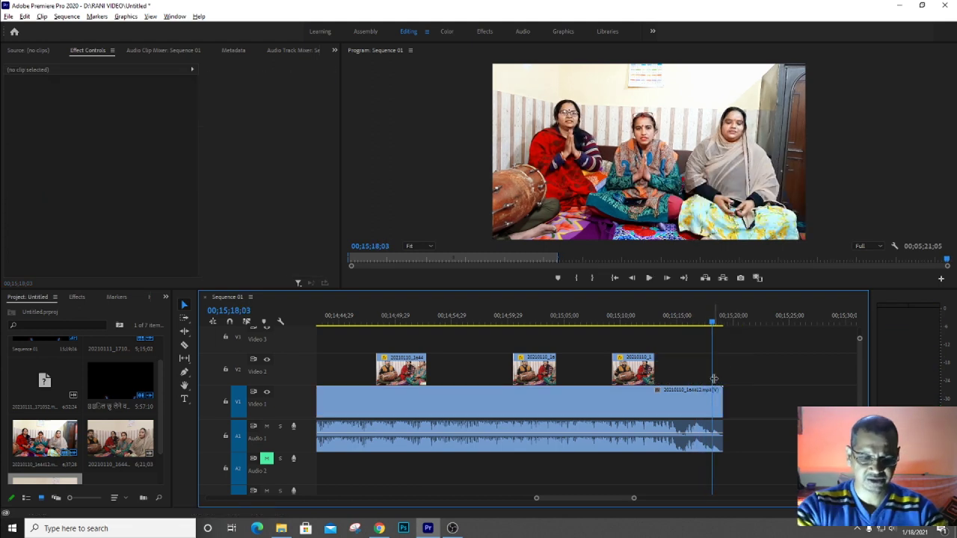
Razor the V1/A1 main clip at the playhead and delete its tail so it ends near 15;18
scroll(714, 379, "up", 5)
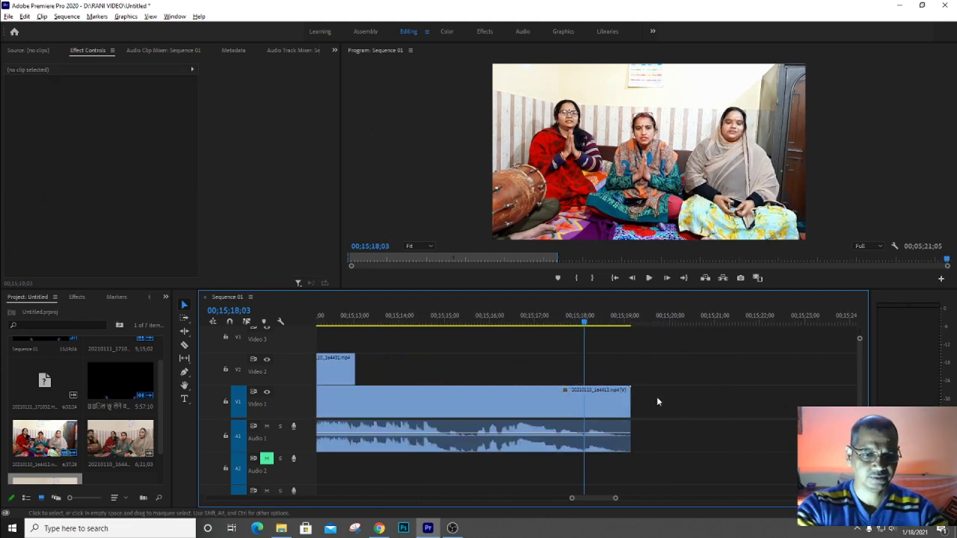
key("space")
left_click_drag(641, 373, 627, 459)
key("ctrl+k")
left_click(628, 418)
key("Delete")
key("minus")
key("minus")
key("minus")
key("minus")
mouse_move(420, 318)
left_mouse_down()
mouse_move(651, 342)
mouse_move(348, 372)
left_mouse_up()
Remove Motion, Opacity and Time Remapping attributes from the selected V2 cutaways
key("equal")
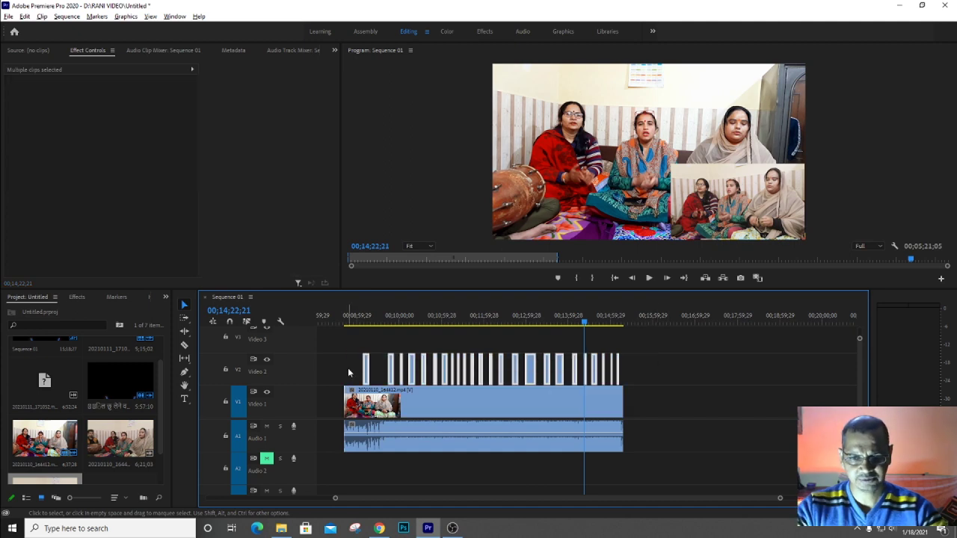
right_click(367, 374)
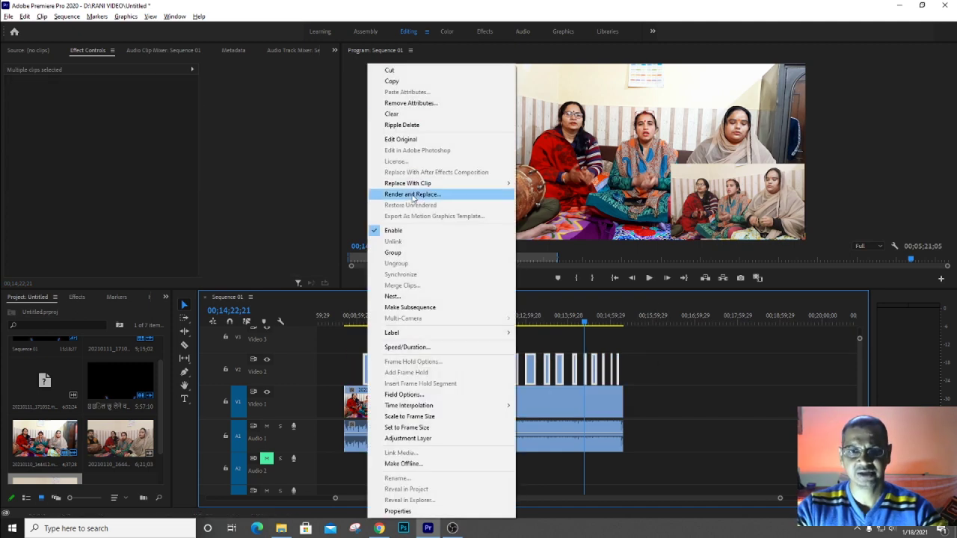
left_click(409, 104)
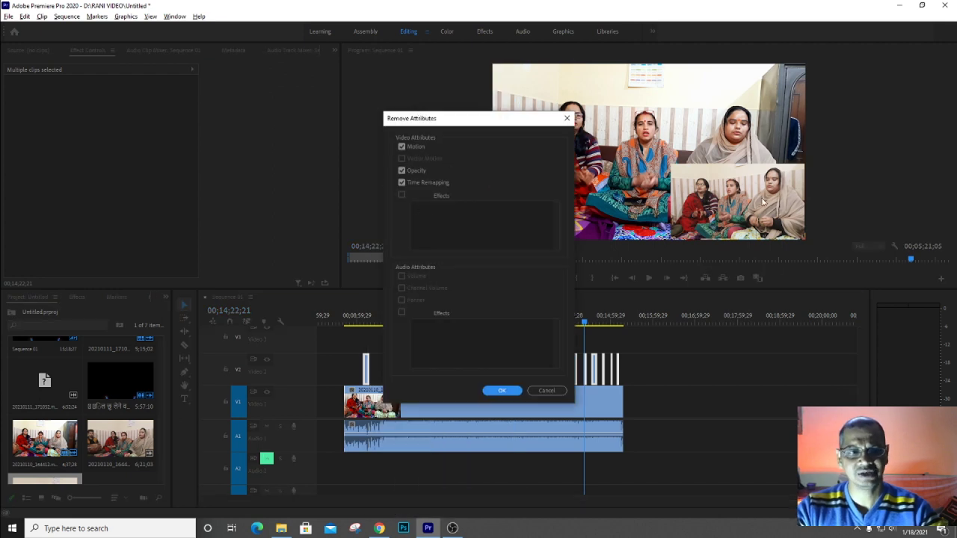
left_click(503, 391)
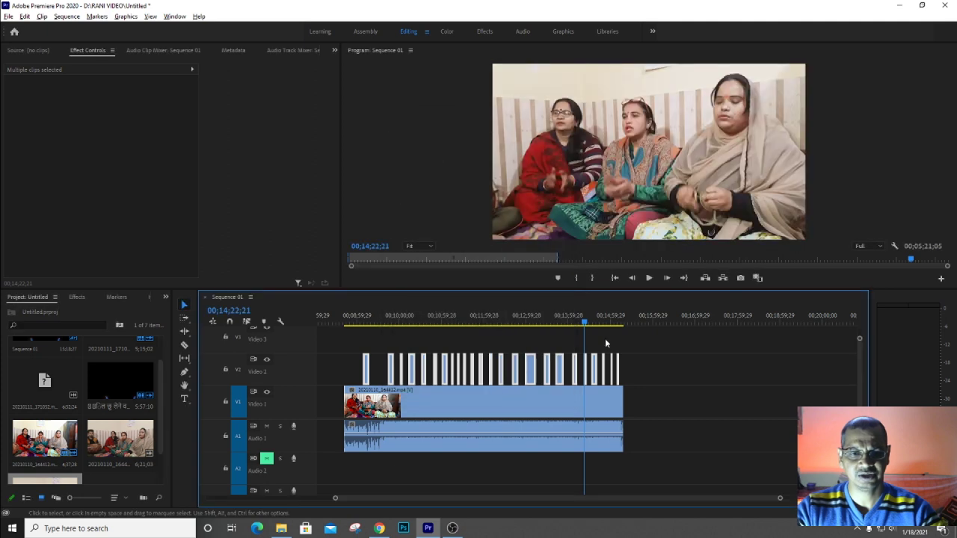
Review the now full-frame cutaways and select one V2 cutaway in the Color workspace
left_click(364, 317)
key("space")
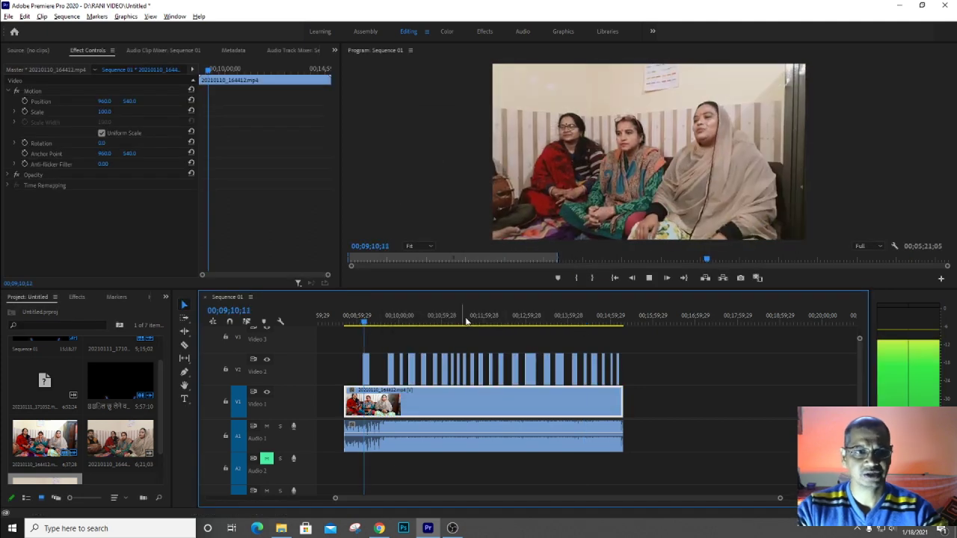
key("equal")
key("equal")
key("equal")
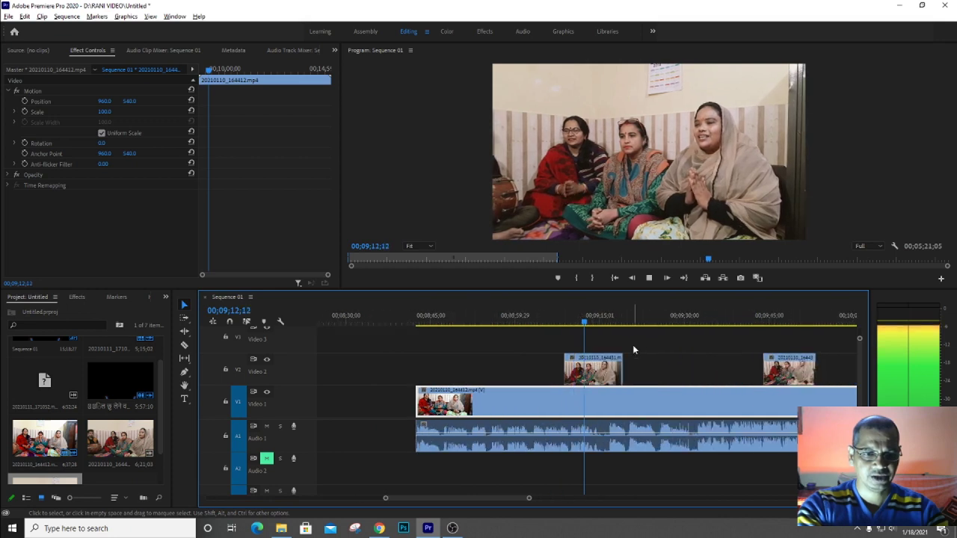
key("equal")
left_click(499, 318)
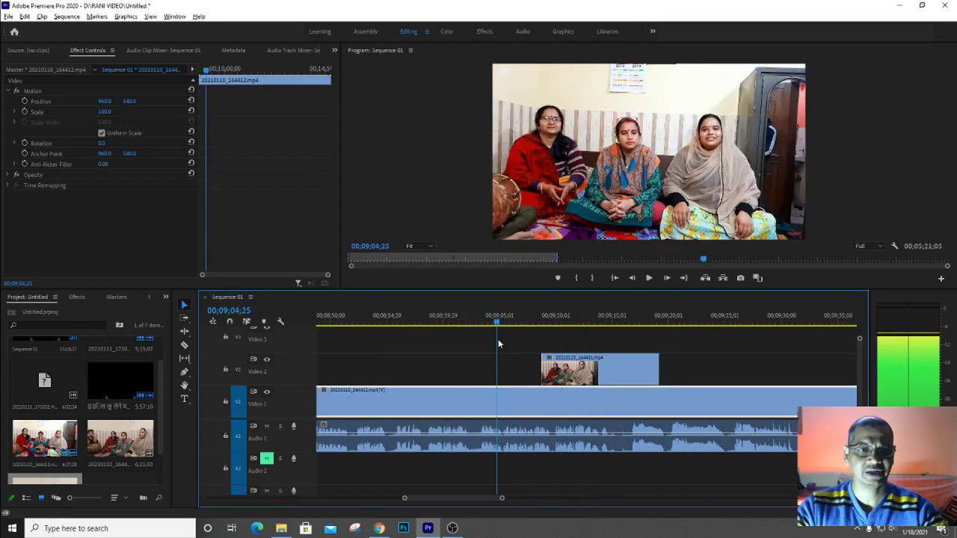
left_click_drag(498, 320, 544, 319)
left_click(582, 376)
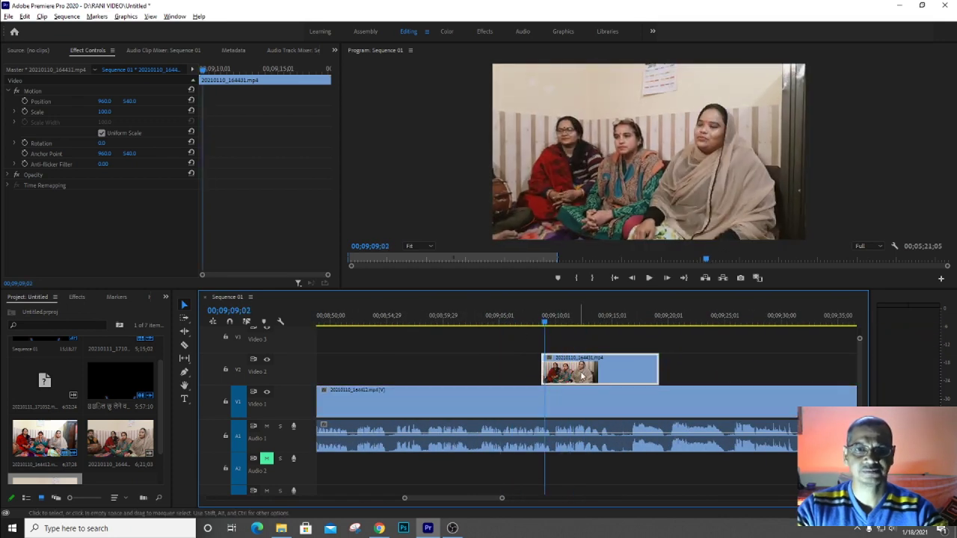
left_click(447, 31)
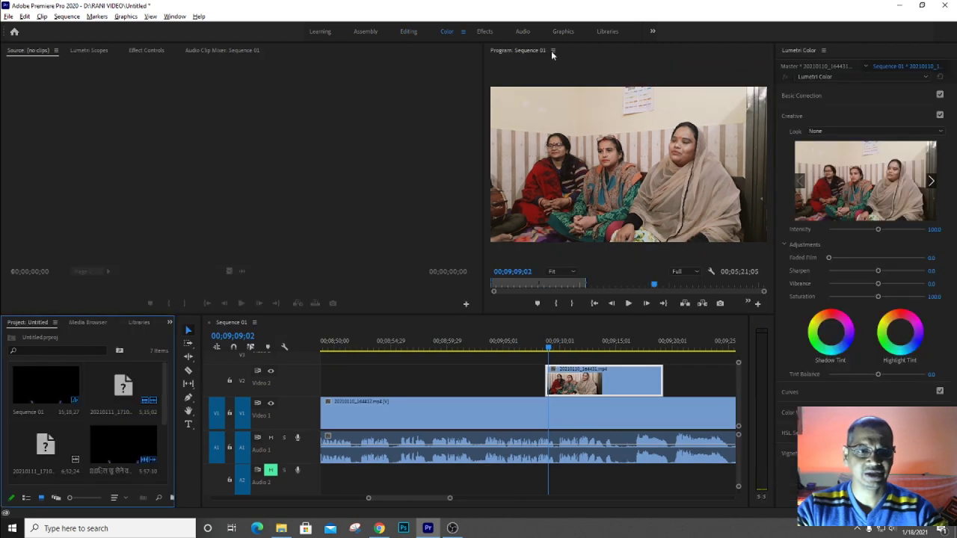
Try the CineSpace2383sRGB6bit creative look on the cutaway, then reset the look to None
left_click(880, 276)
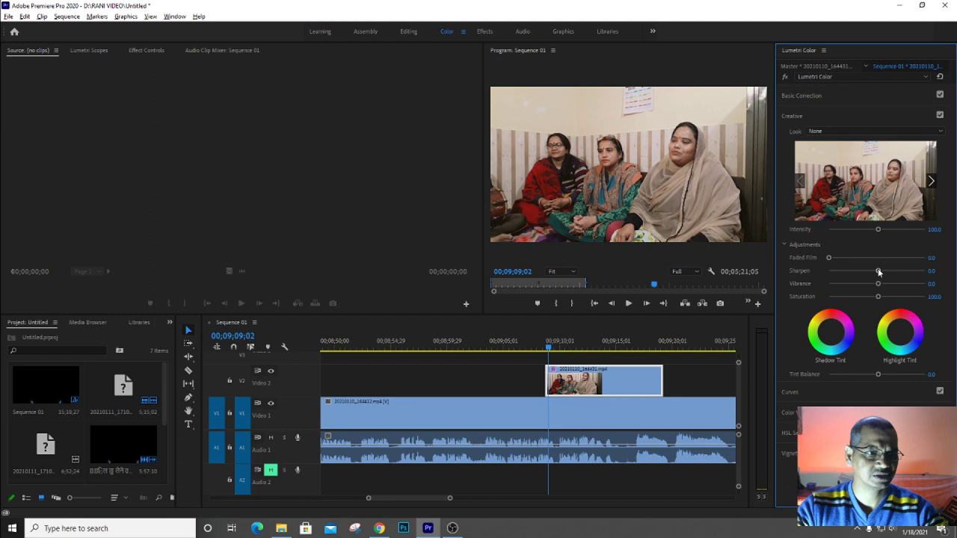
left_click(882, 133)
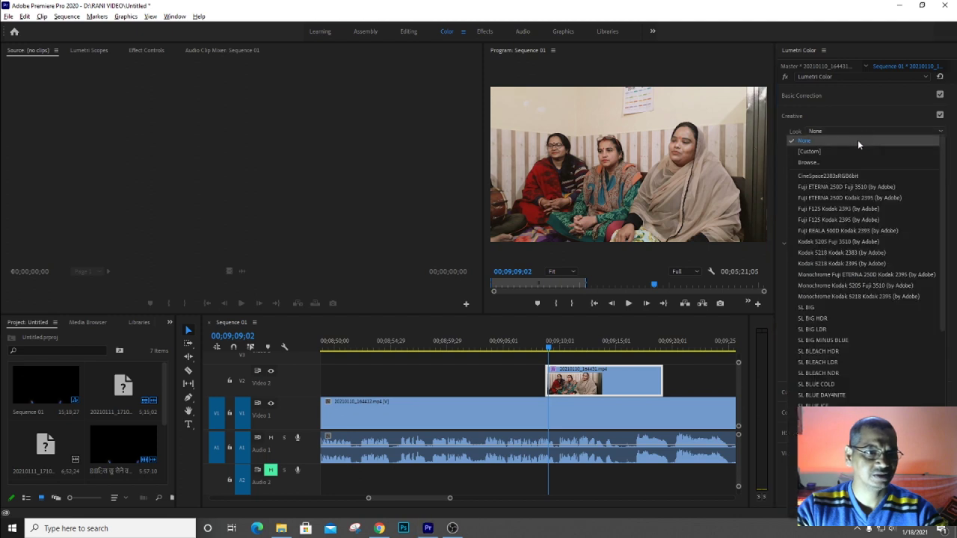
left_click(854, 182)
left_click(829, 131)
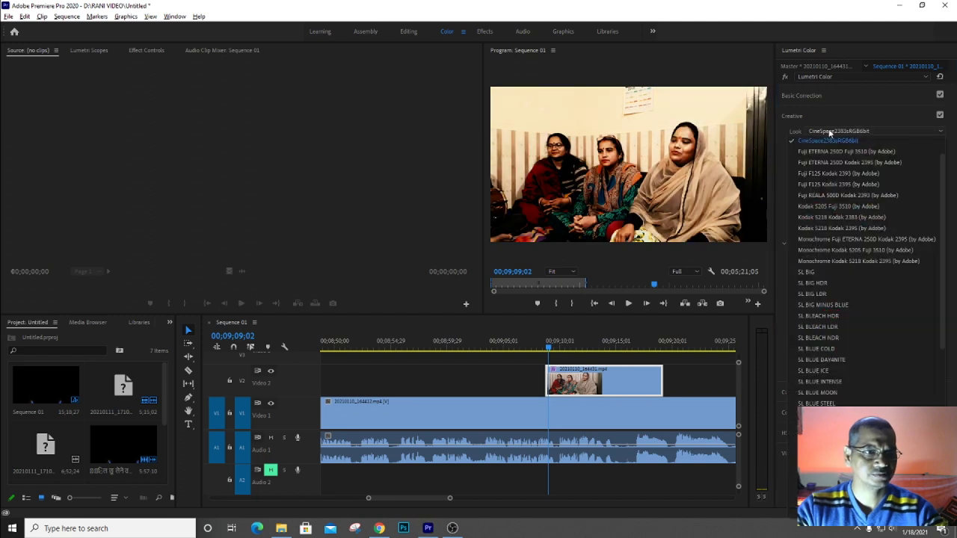
scroll(943, 199, "up", 3)
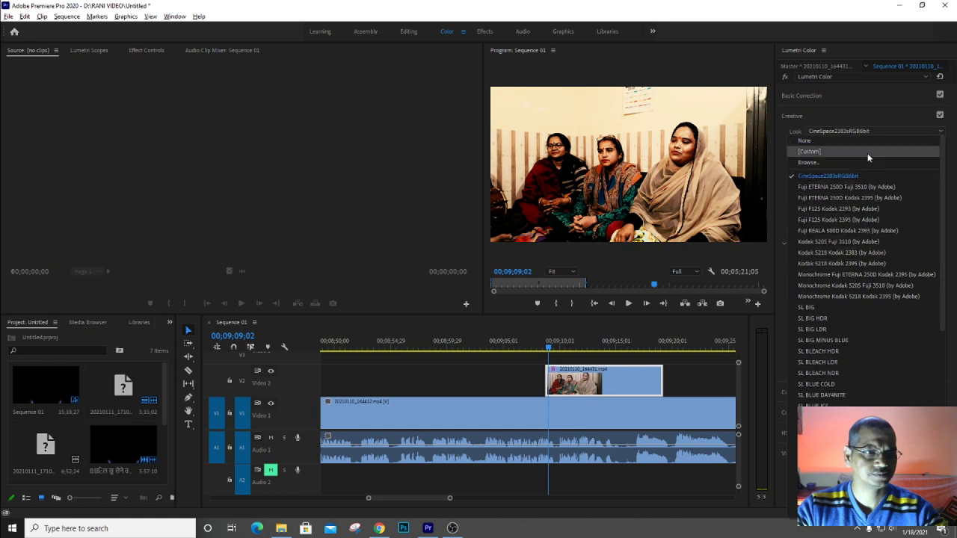
left_click(860, 150)
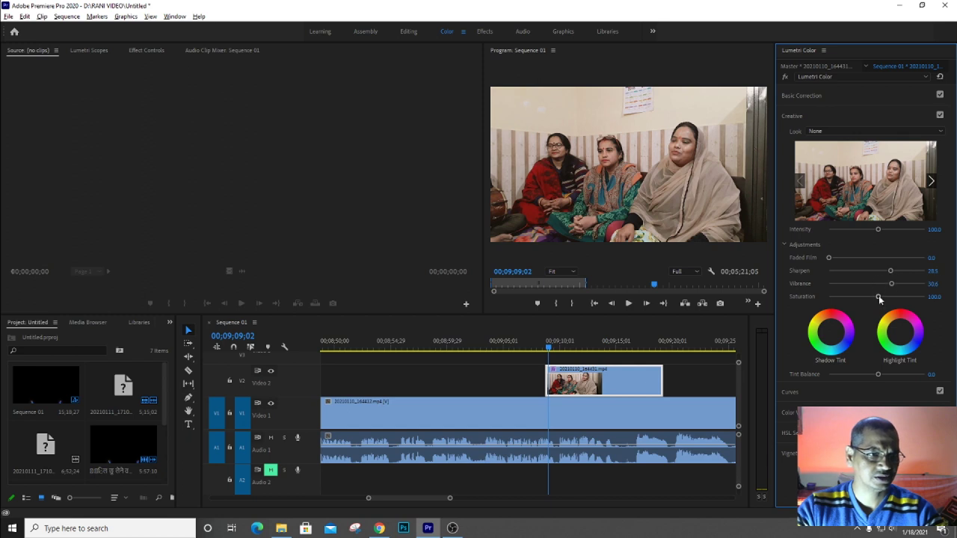
Raise the cutaway's exposure and highlights in Lumetri Basic Correction
left_click(850, 77)
left_click(837, 127)
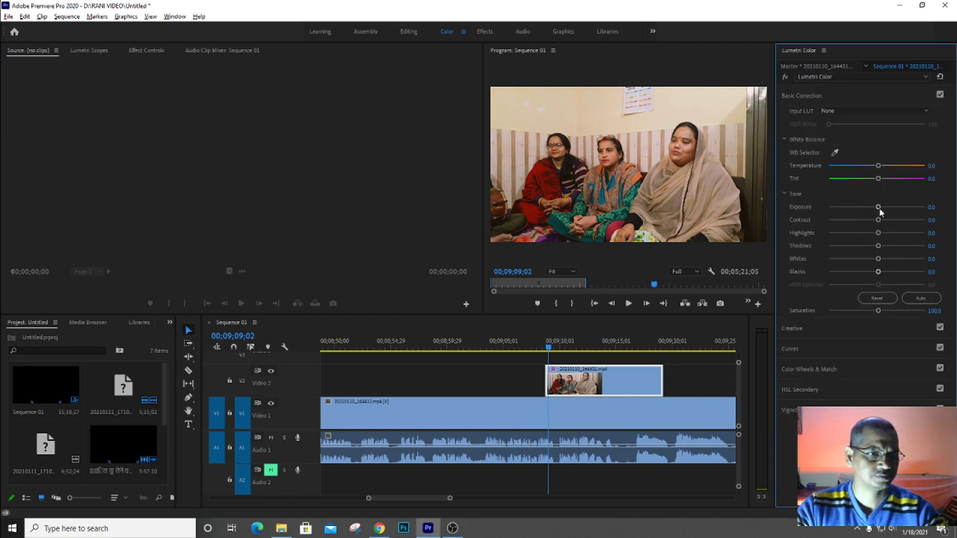
left_click_drag(880, 212, 889, 211)
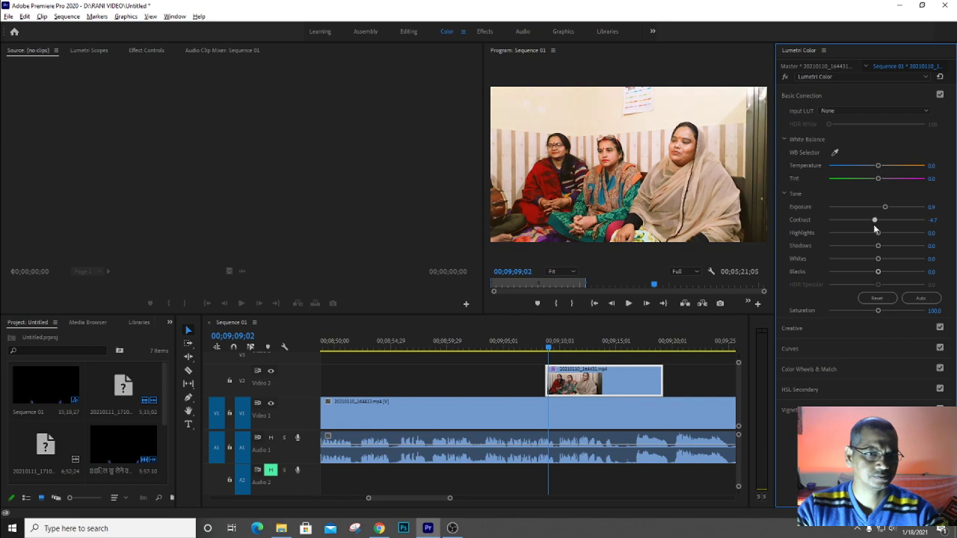
left_click_drag(878, 232, 899, 234)
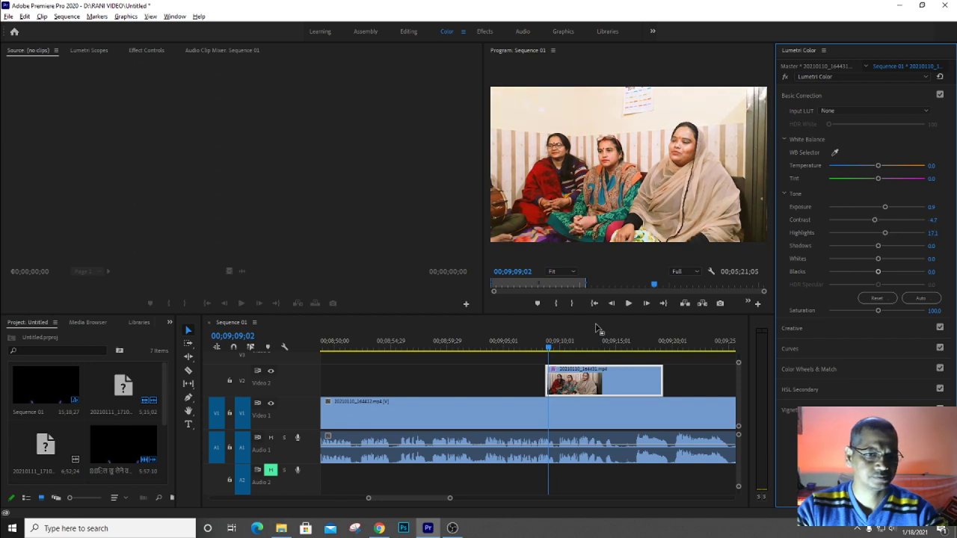
left_click_drag(534, 351, 560, 350)
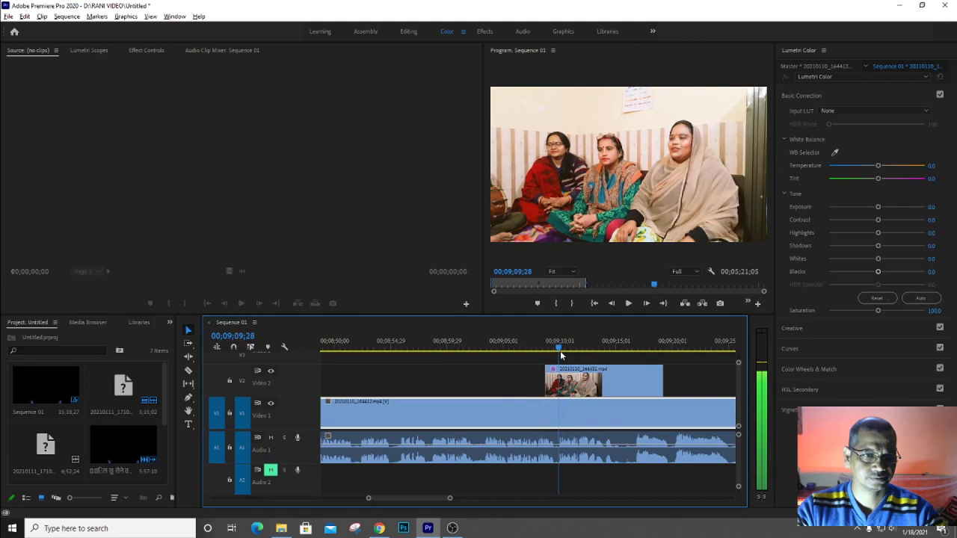
left_click_drag(878, 166, 871, 167)
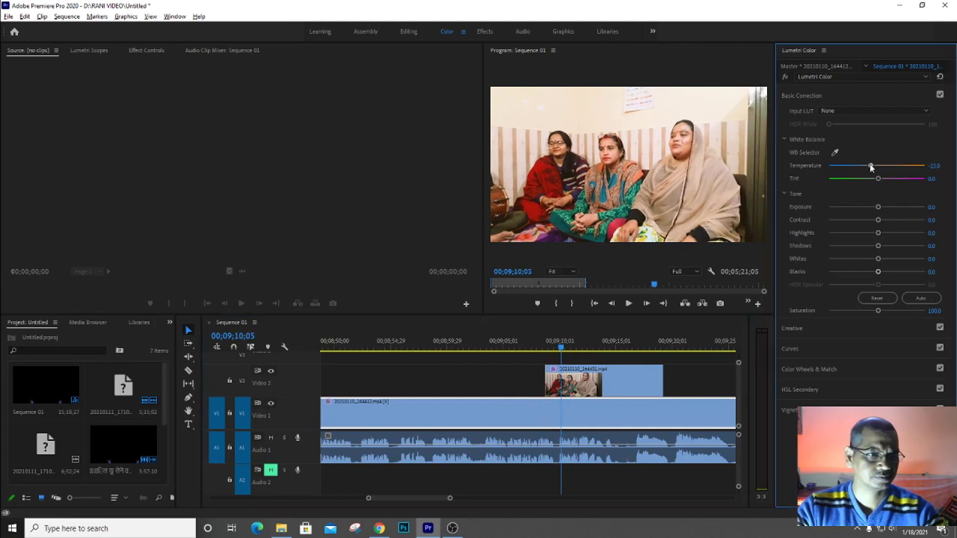
left_click(835, 152)
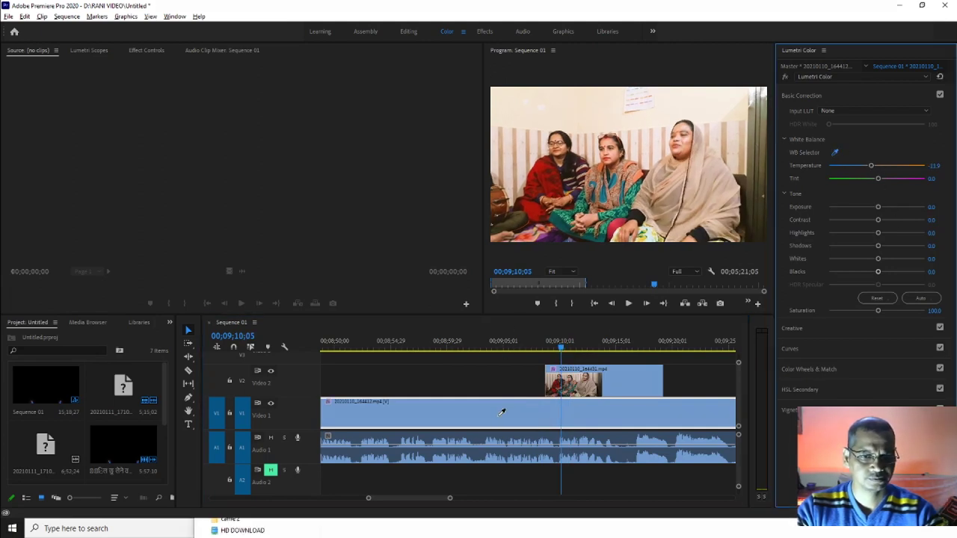
left_click(501, 412)
mouse_move(515, 348)
left_mouse_down()
mouse_move(532, 349)
mouse_move(545, 418)
left_mouse_up()
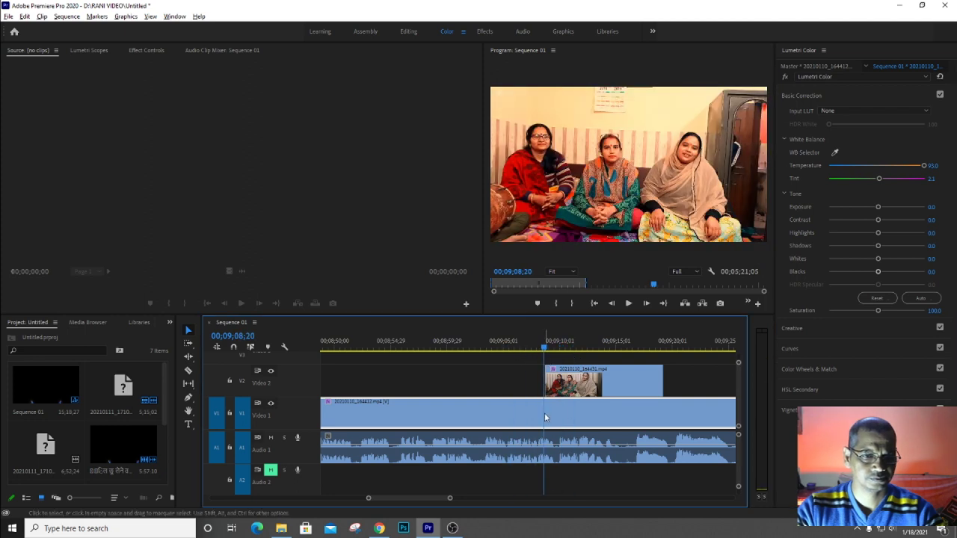
left_click_drag(925, 166, 903, 167)
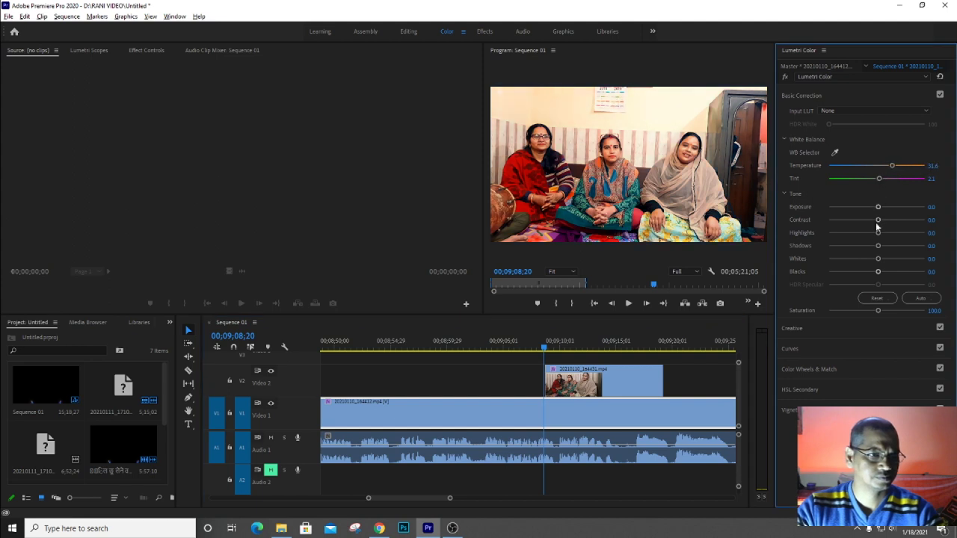
left_click_drag(880, 210, 879, 214)
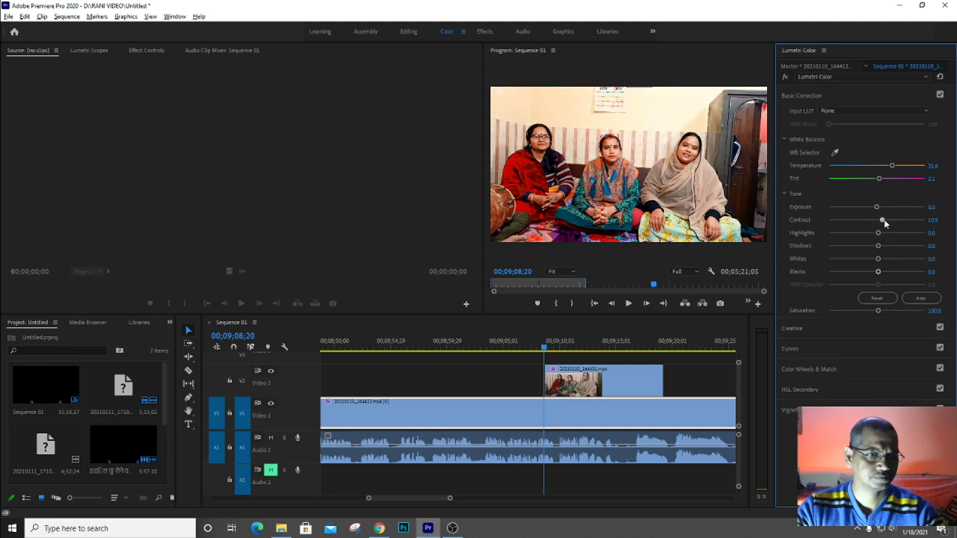
left_click_drag(541, 349, 546, 349)
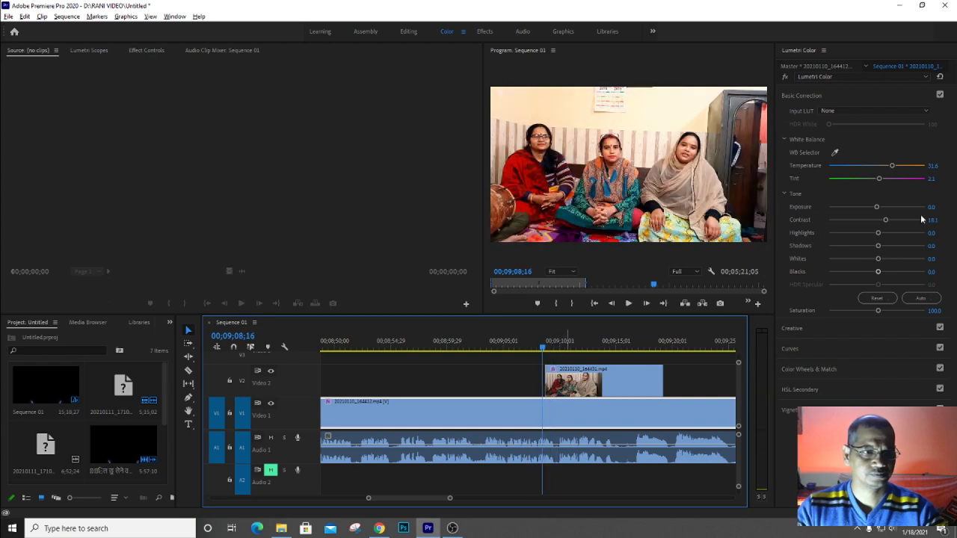
left_click_drag(885, 220, 883, 209)
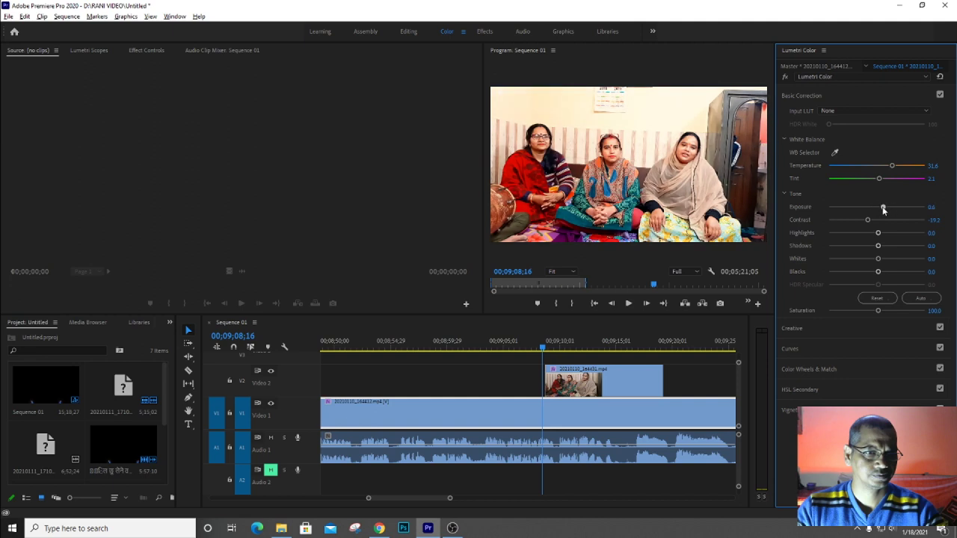
left_click_drag(543, 348, 544, 354)
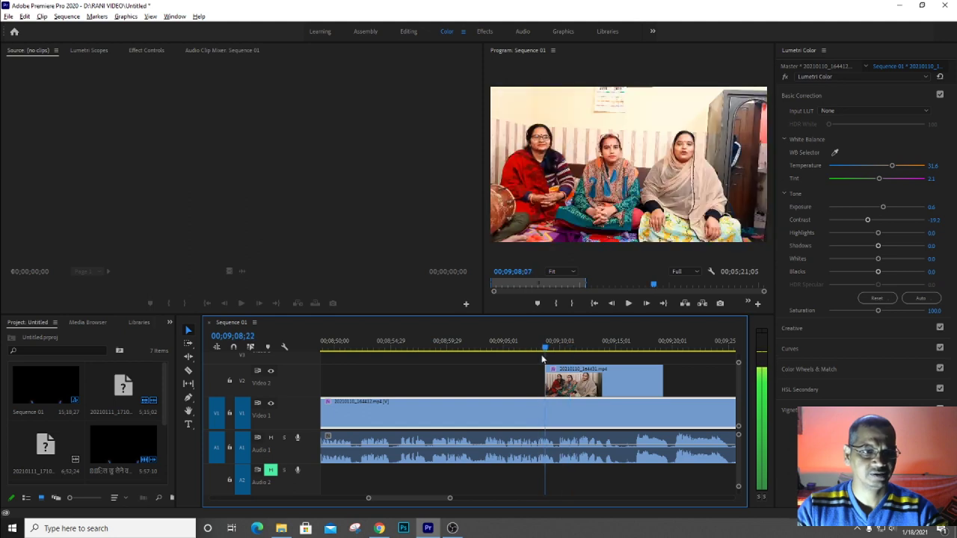
left_click_drag(545, 353, 539, 351)
left_click(861, 111)
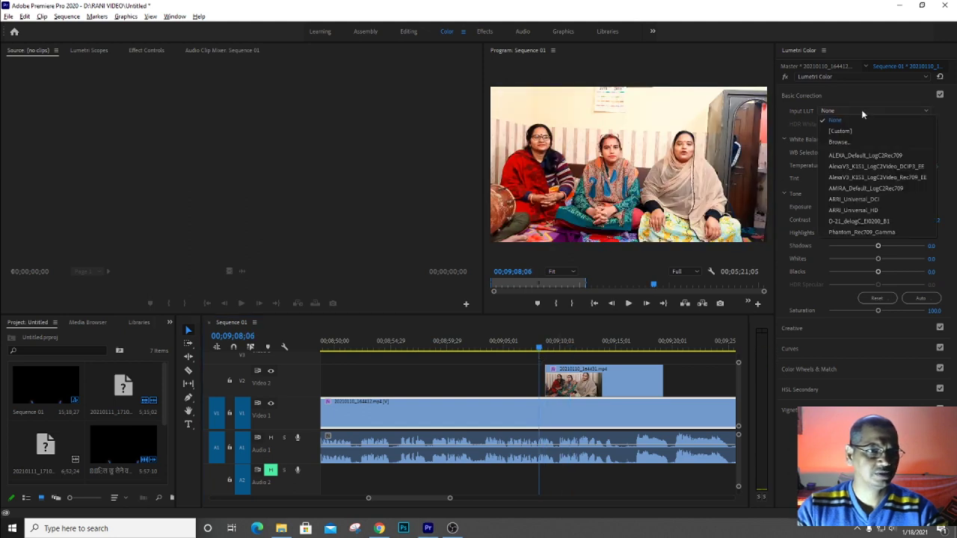
left_click(855, 158)
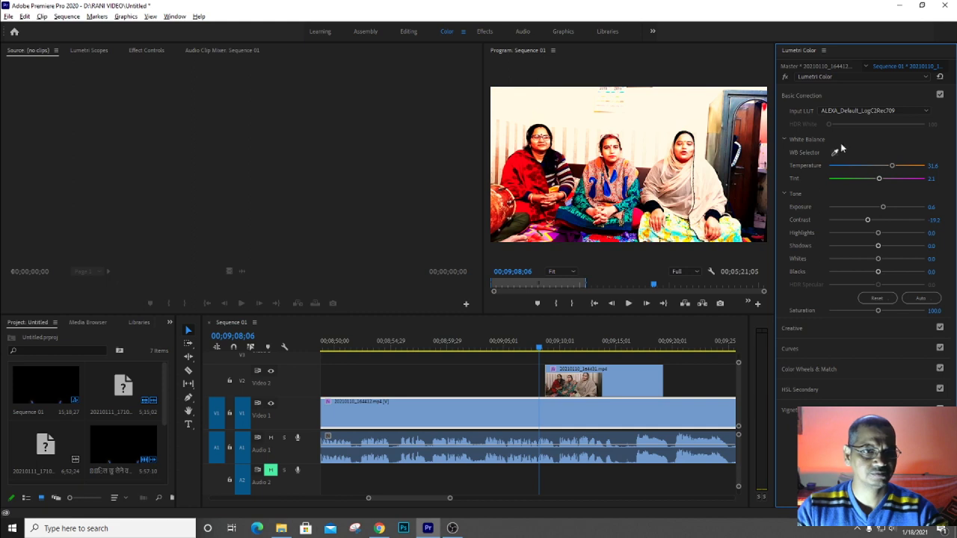
left_click(861, 111)
left_click(852, 207)
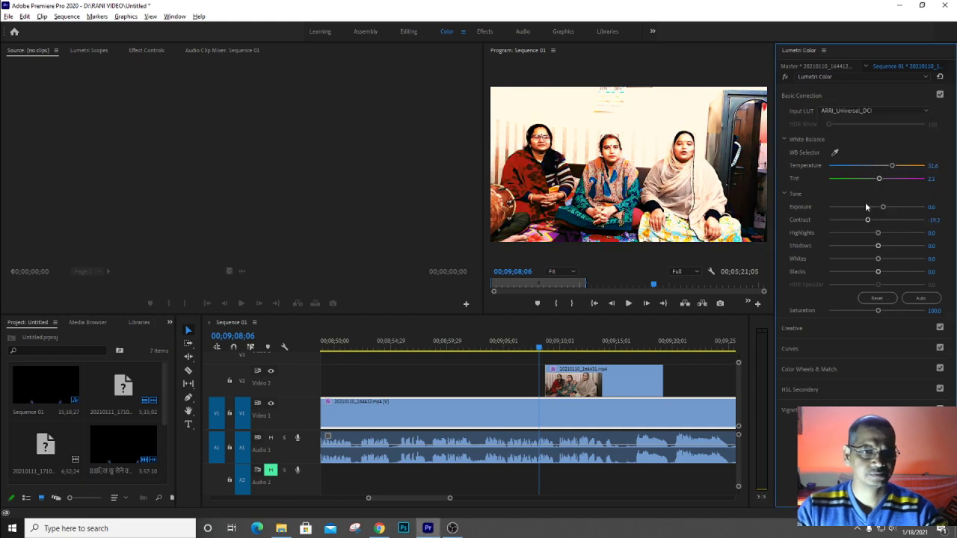
left_click(852, 114)
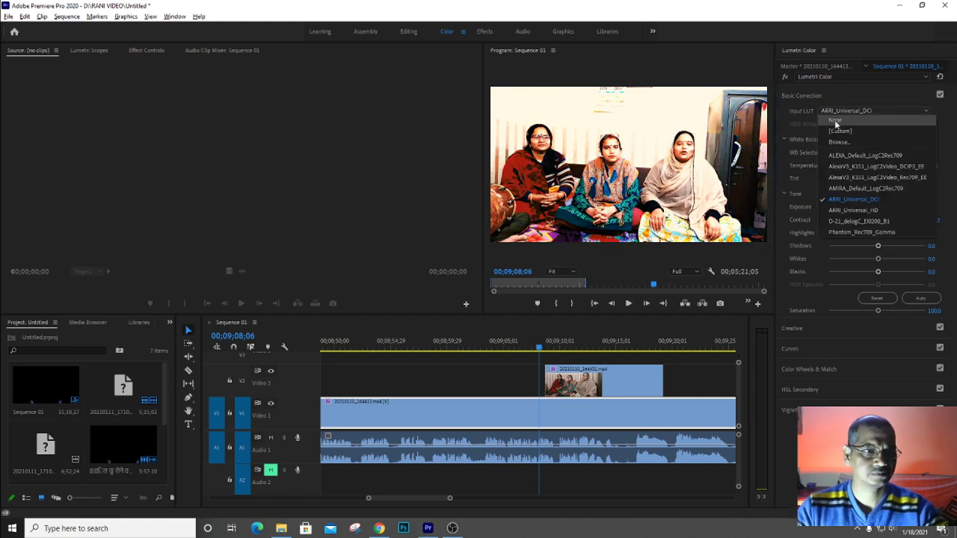
left_click(843, 129)
Play through the cutaway section, zoom out, and park on the first V2 cutaway at 09;14;02
left_click(527, 356)
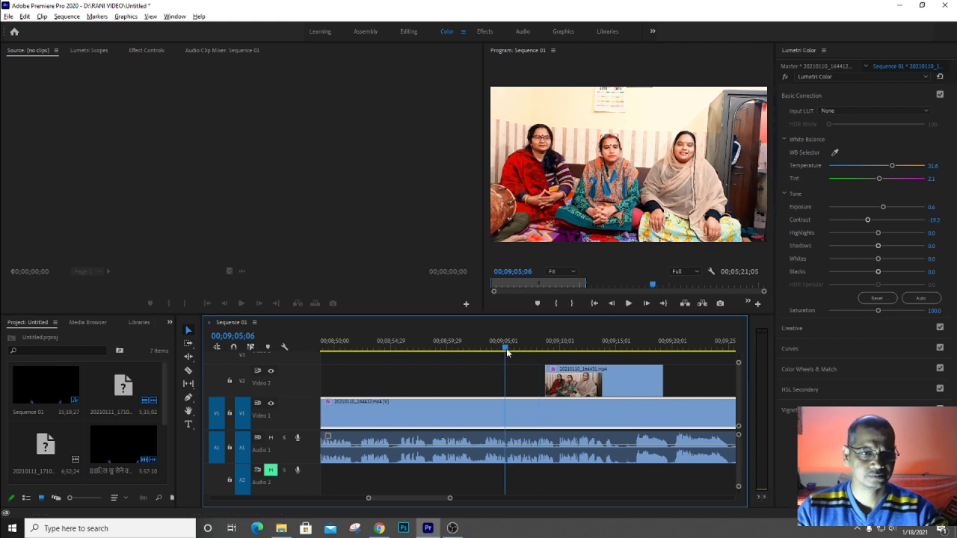
key("space")
key("space")
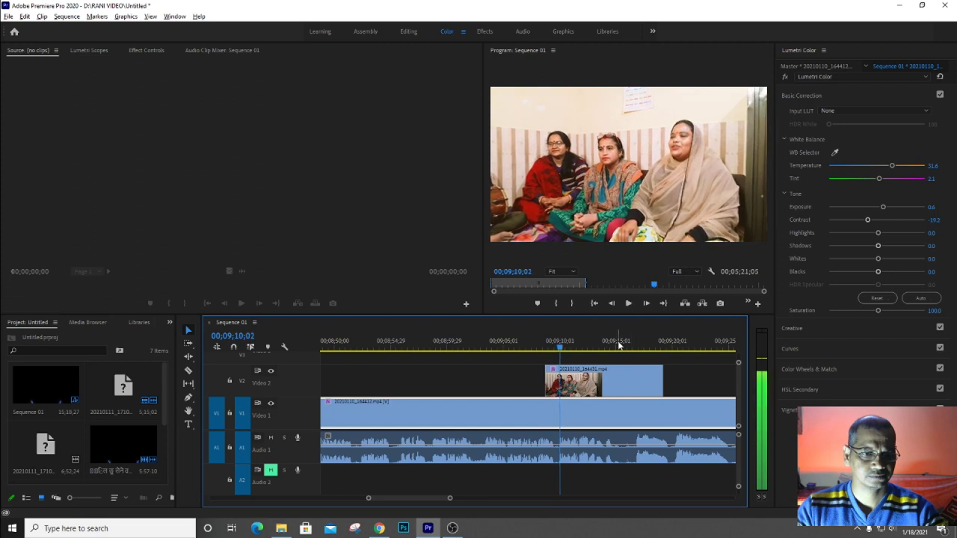
left_click(641, 343)
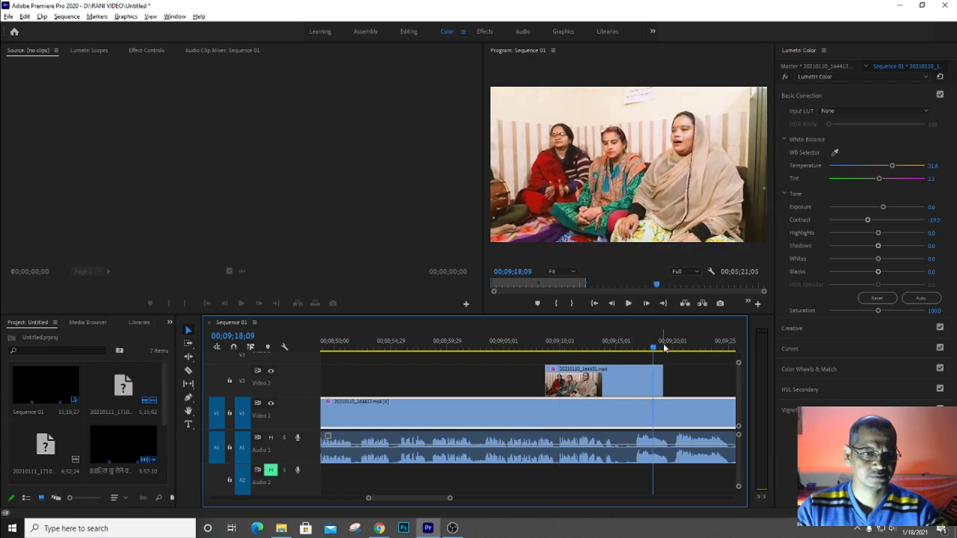
left_click(681, 341)
key("space")
key("minus")
key("minus")
key("minus")
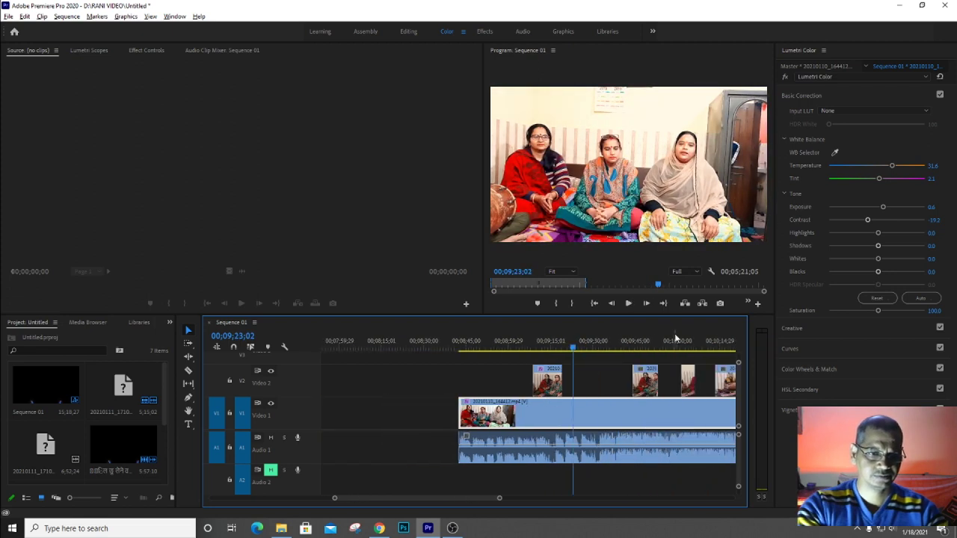
key("space")
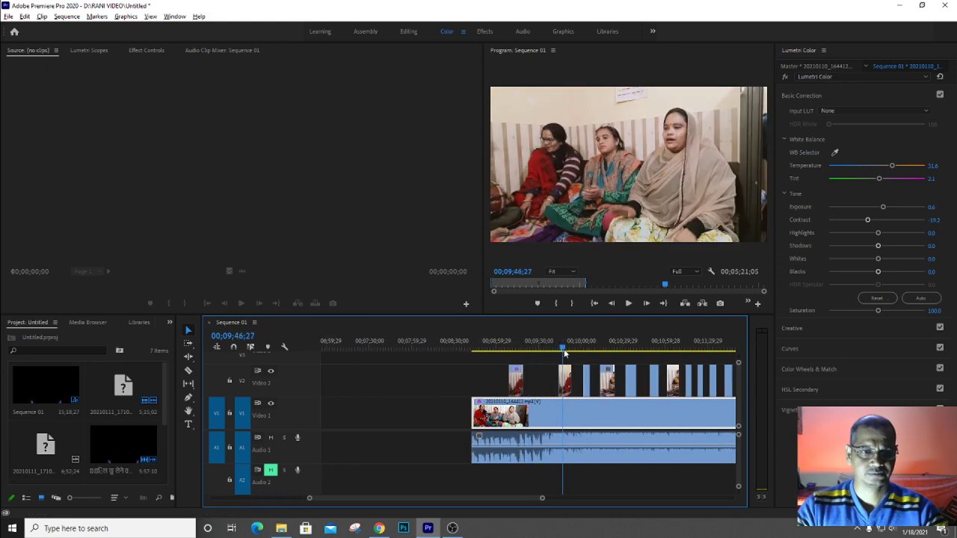
left_click(553, 349)
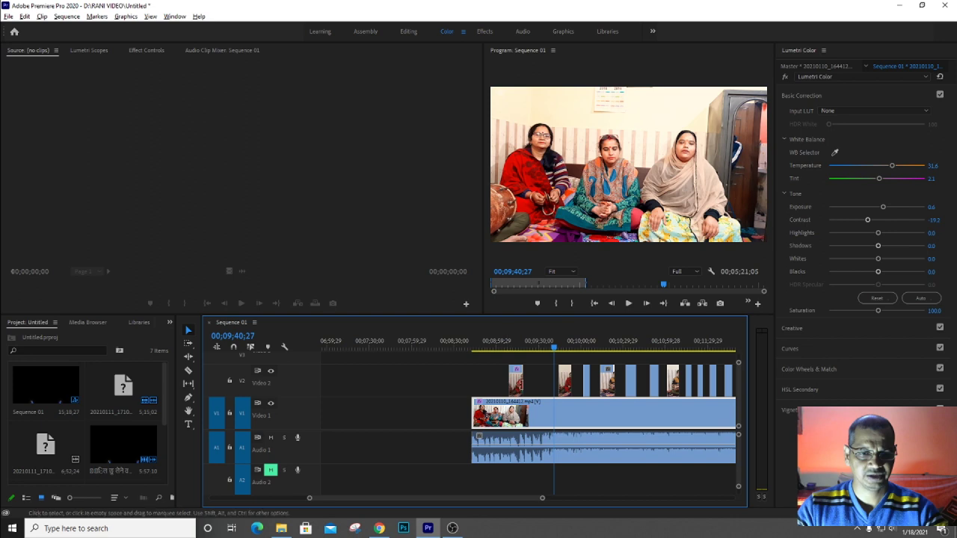
left_click(515, 345)
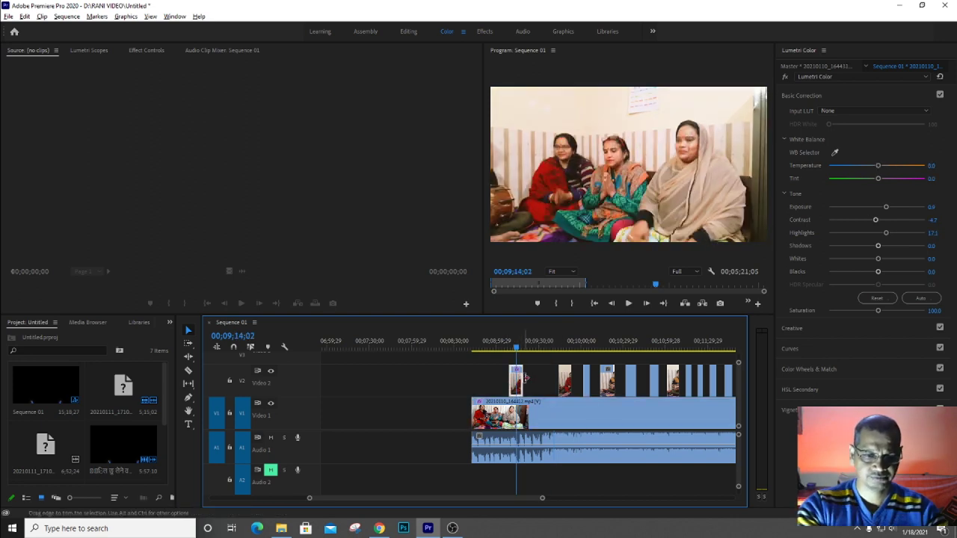
Select the V2 cutaways and inspect them zoomed in around 09;46;27
key("minus")
key("minus")
left_click_drag(683, 395, 533, 372)
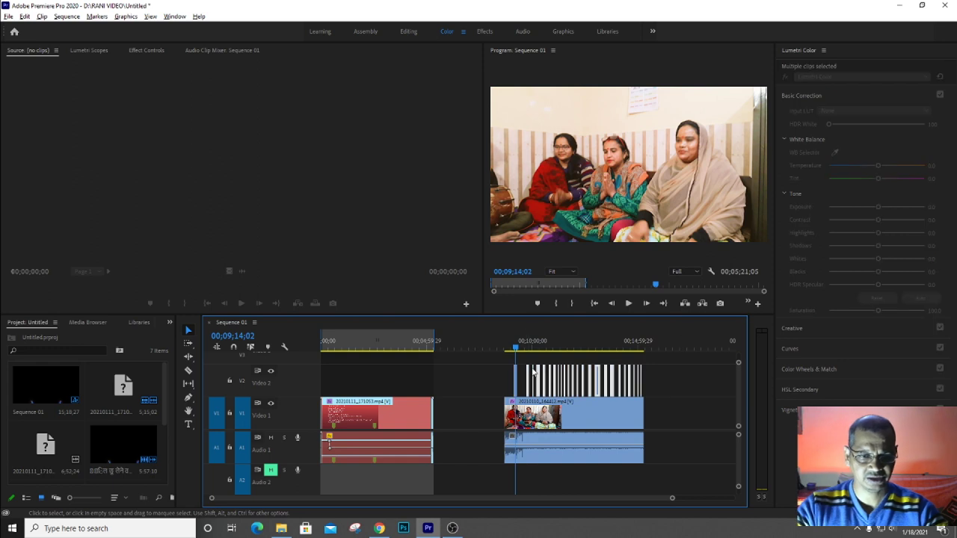
left_click(529, 347)
key("equal")
key("equal")
key("equal")
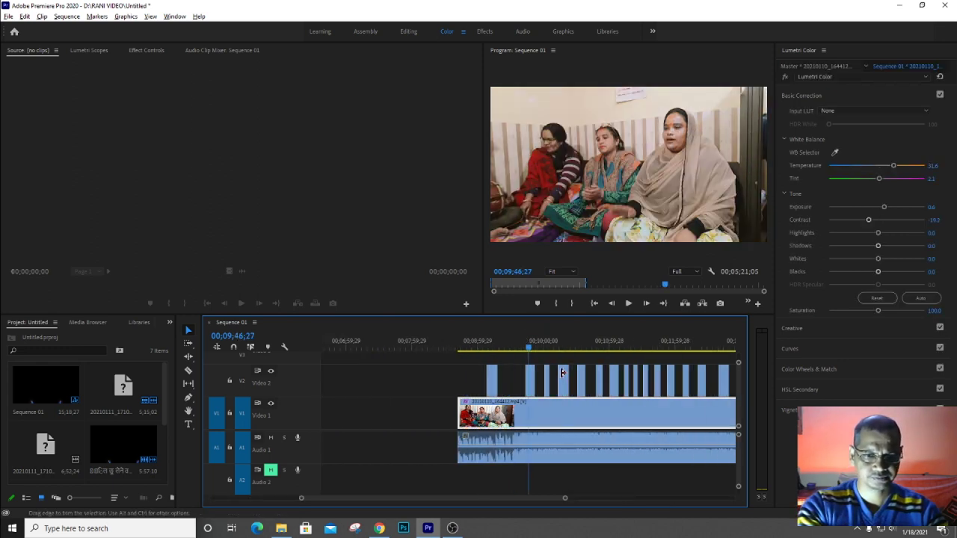
key("equal")
key("equal")
right_click(539, 385)
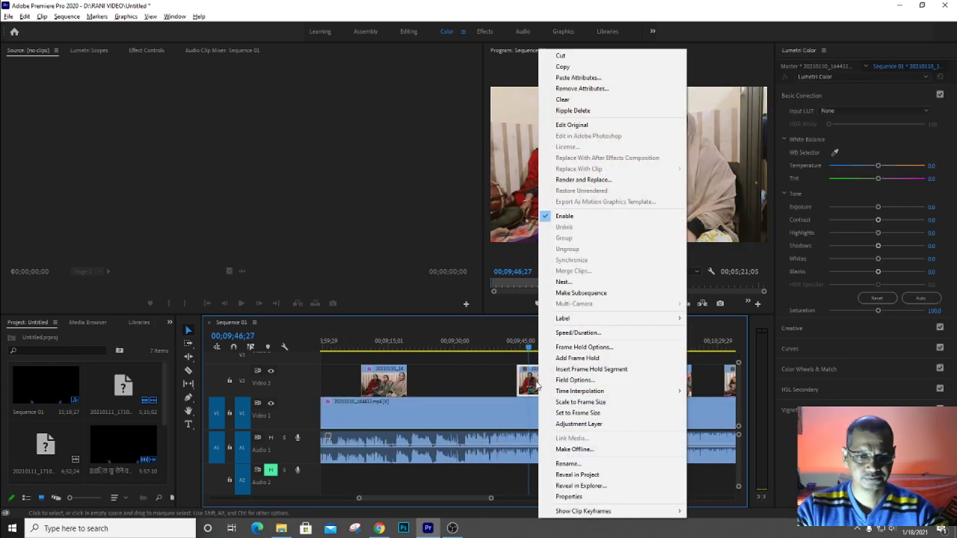
left_click(470, 382)
key("minus")
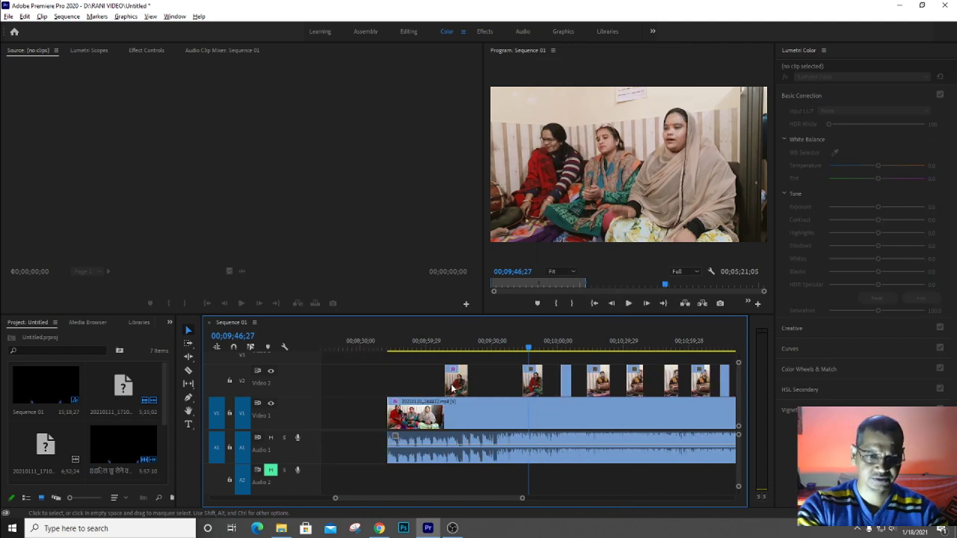
key("minus")
Paste the Lumetri Color attributes onto all selected V2 cutaways and play to check them
left_click_drag(673, 384, 523, 392)
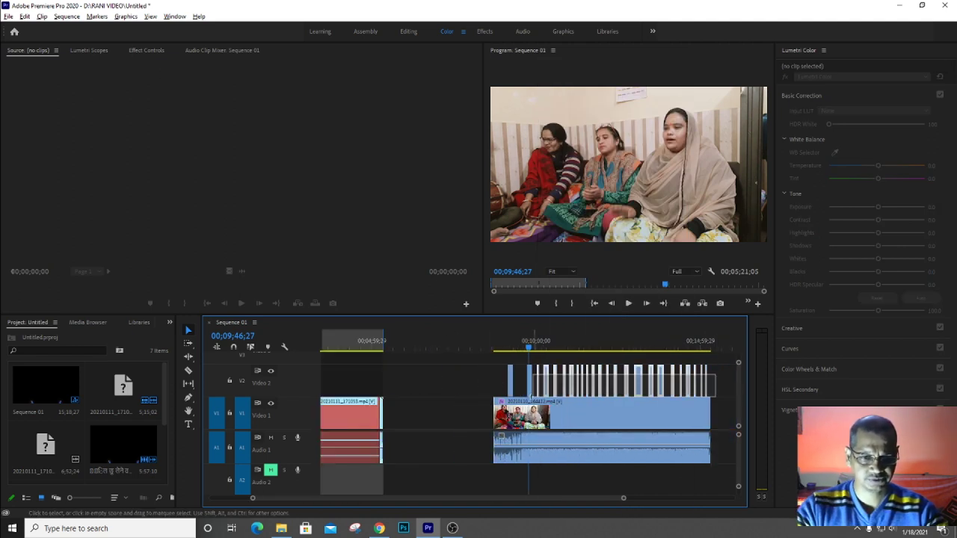
right_click(529, 394)
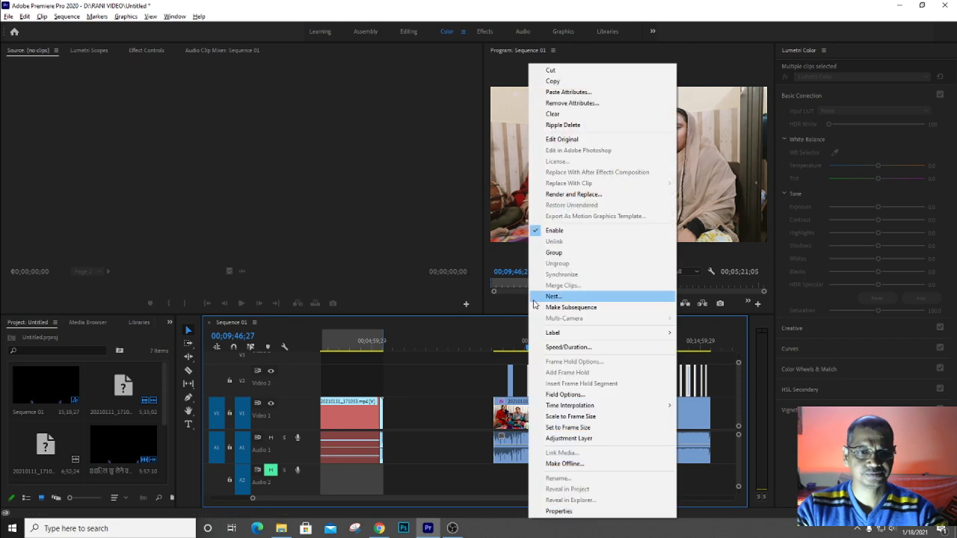
left_click(565, 91)
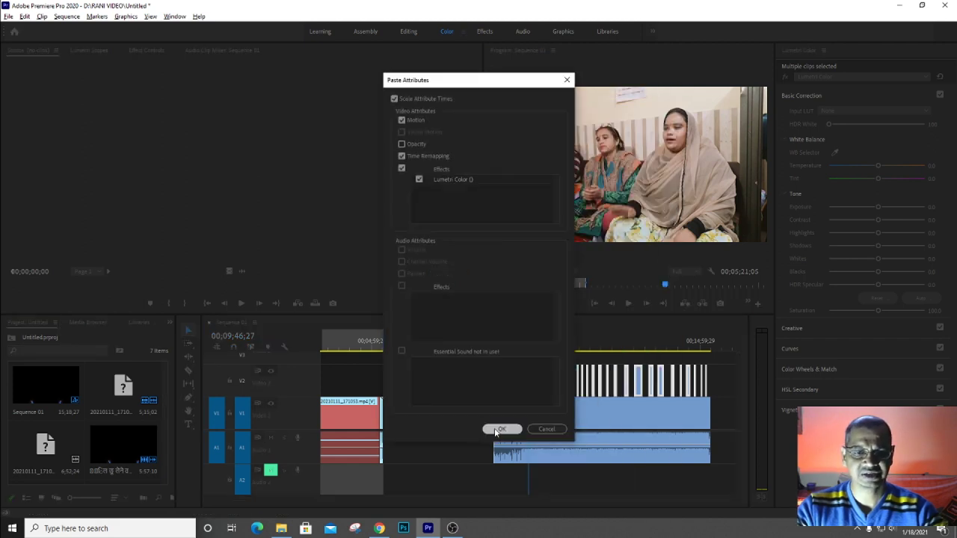
left_click(496, 431)
left_click(548, 347)
key("space")
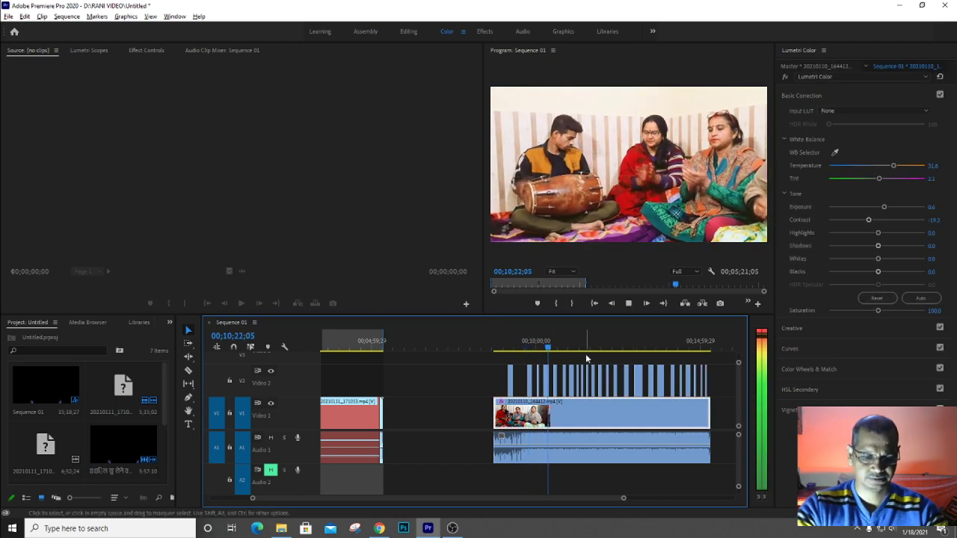
scroll(615, 356, "down", 1)
scroll(648, 379, "up", 5)
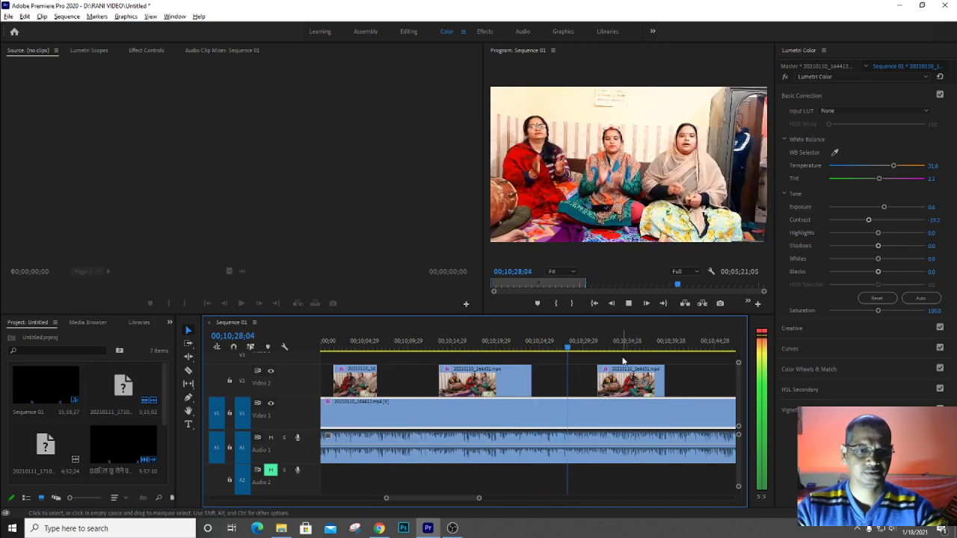
left_click(591, 345)
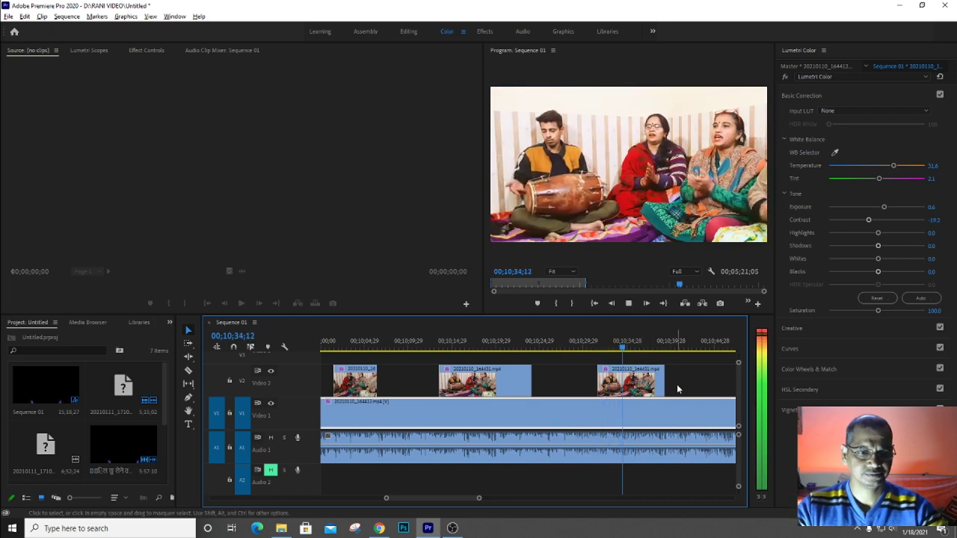
left_click(689, 346)
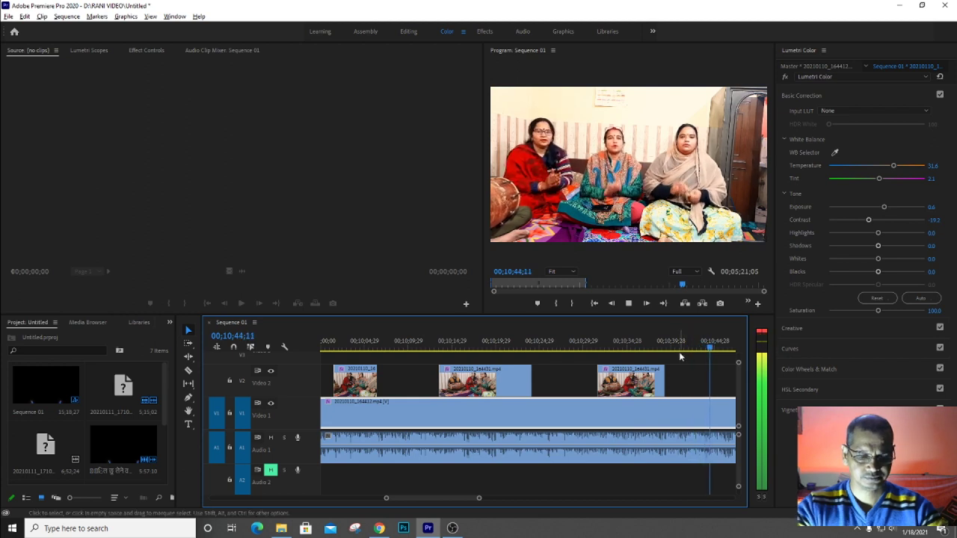
key("minus")
key("minus")
key("minus")
key("minus")
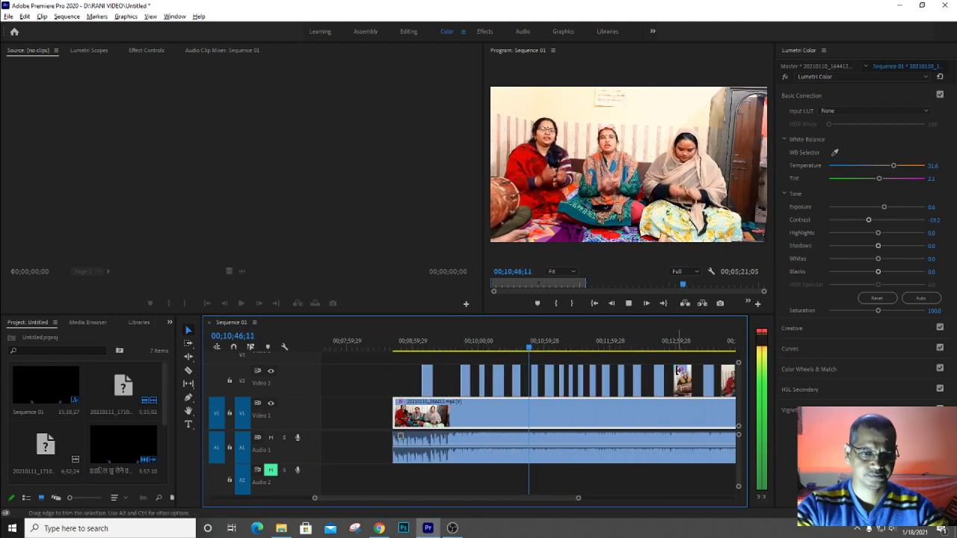
key("space")
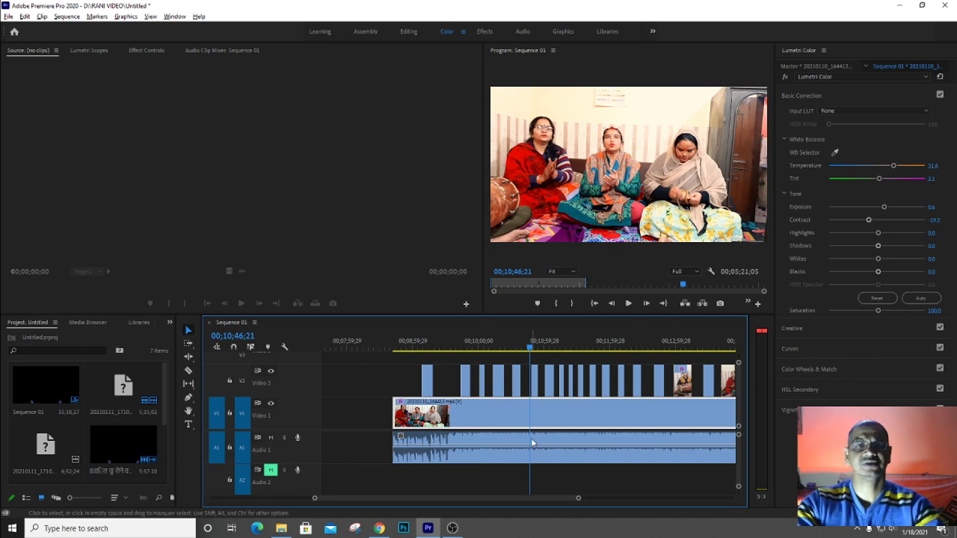
key("minus")
key("minus")
key("equal")
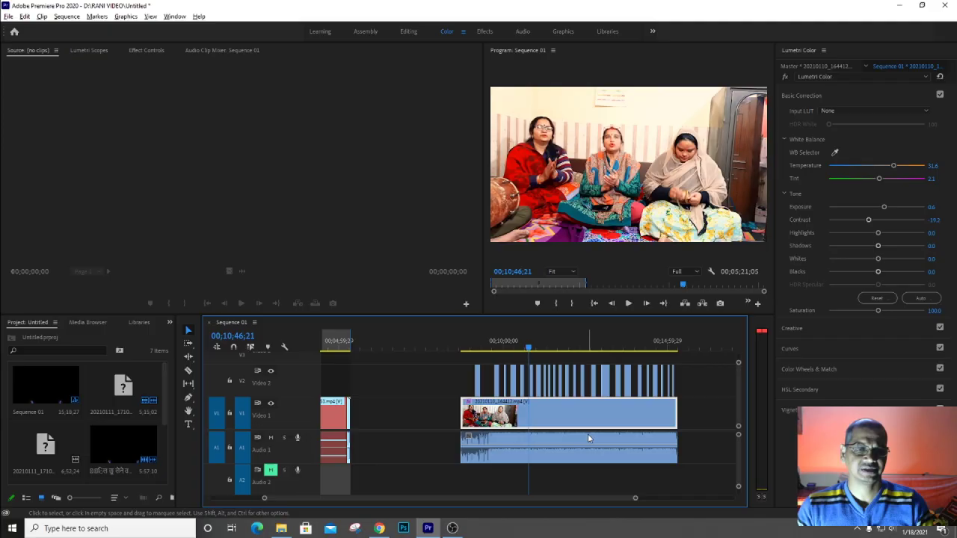